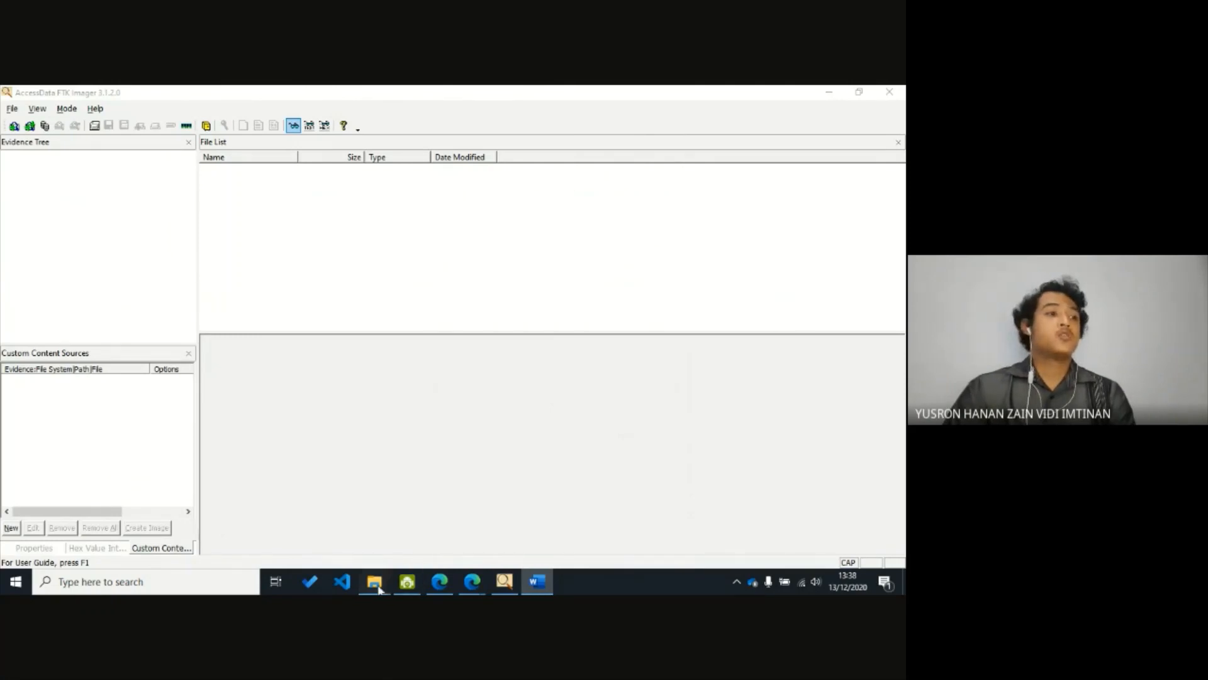
# - Switch to File Explorer and open the picture sandisk USB.jpg from the FINAL PROJECT folder
pyautogui.moveTo(374, 581)
pyautogui.moveTo(372, 545)
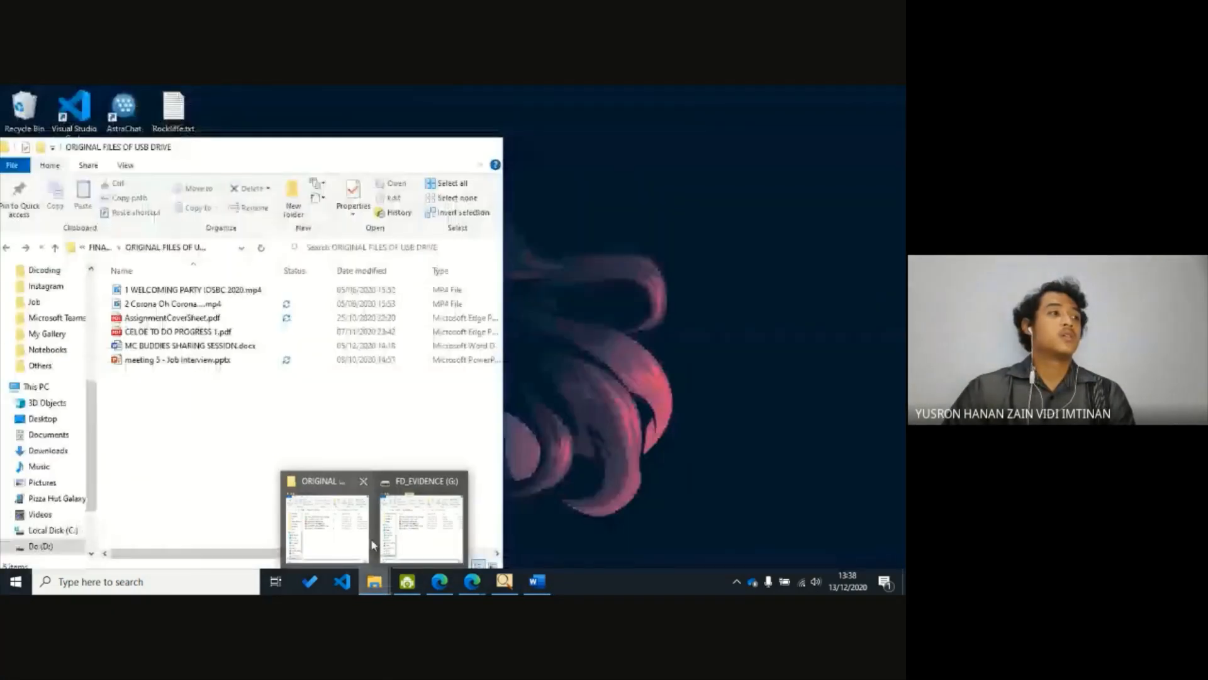
pyautogui.click(372, 545)
pyautogui.click(55, 248)
pyautogui.doubleClick(186, 320)
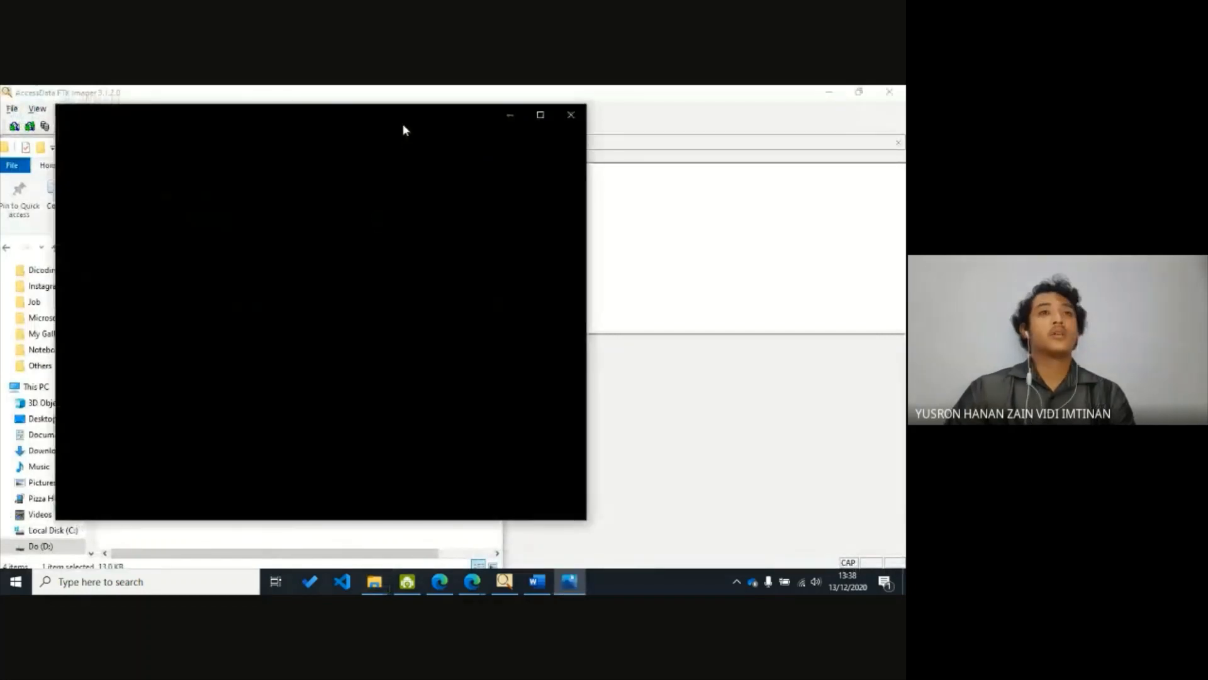
# - Minimize the FINAL PROJECT folder and FTK Imager windows so that only the picture viewer stays in front
pyautogui.click(112, 152)
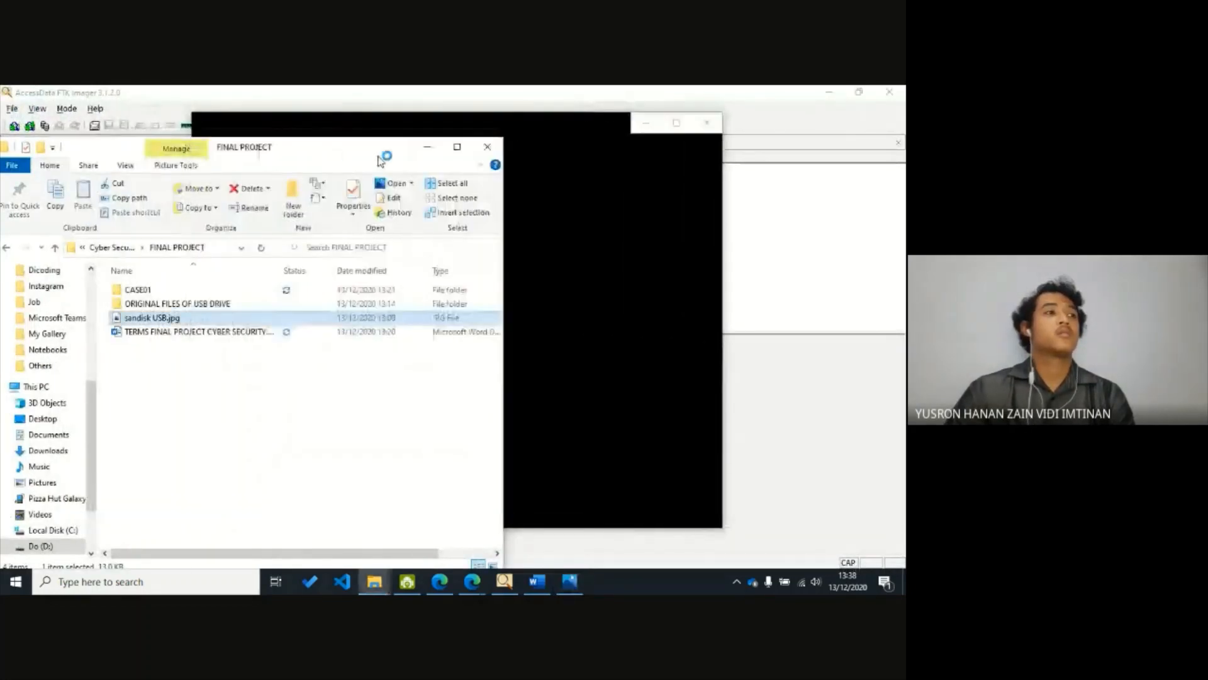
pyautogui.click(429, 148)
pyautogui.click(828, 94)
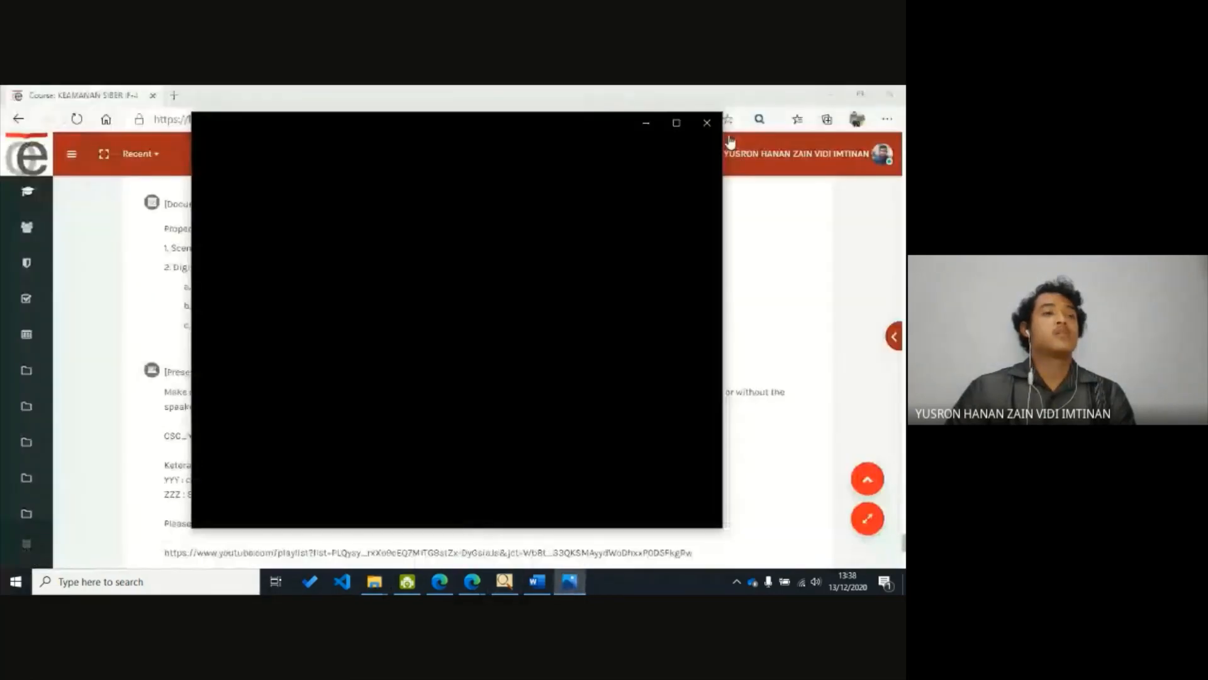
# - View the SanDisk USB stick picture in Photos, shifting its window slightly, and minimize the viewer
pyautogui.moveTo(565, 126); pyautogui.dragTo(569, 130)
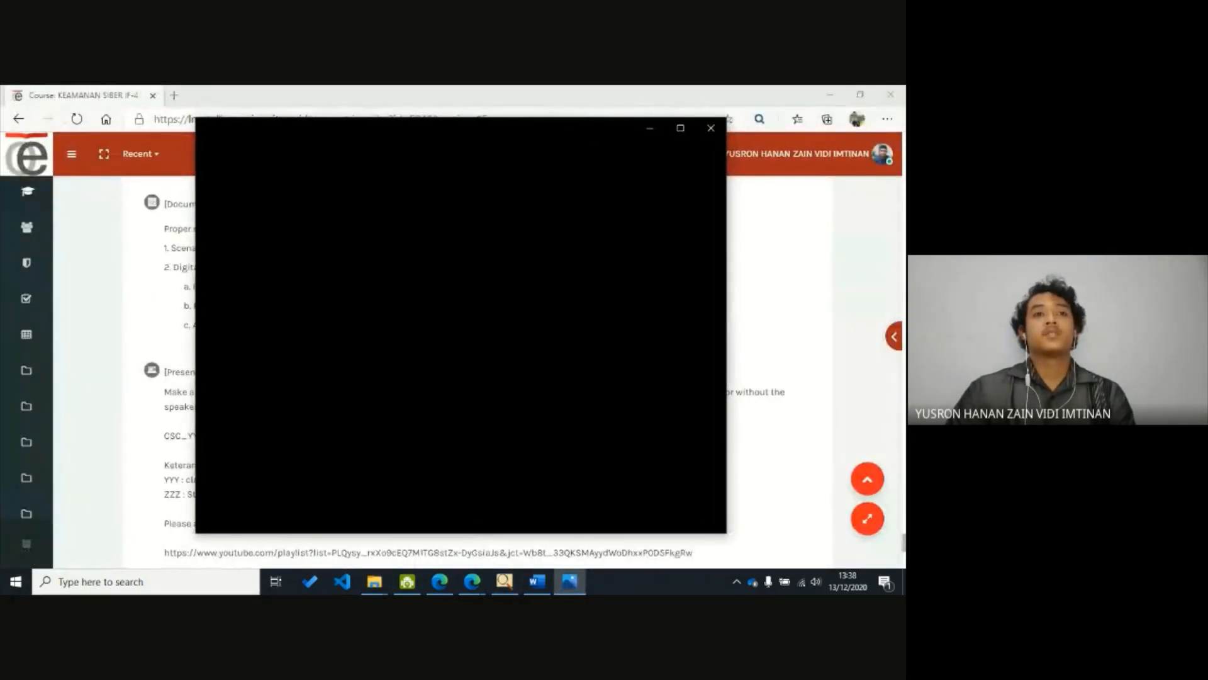
pyautogui.click(537, 581)
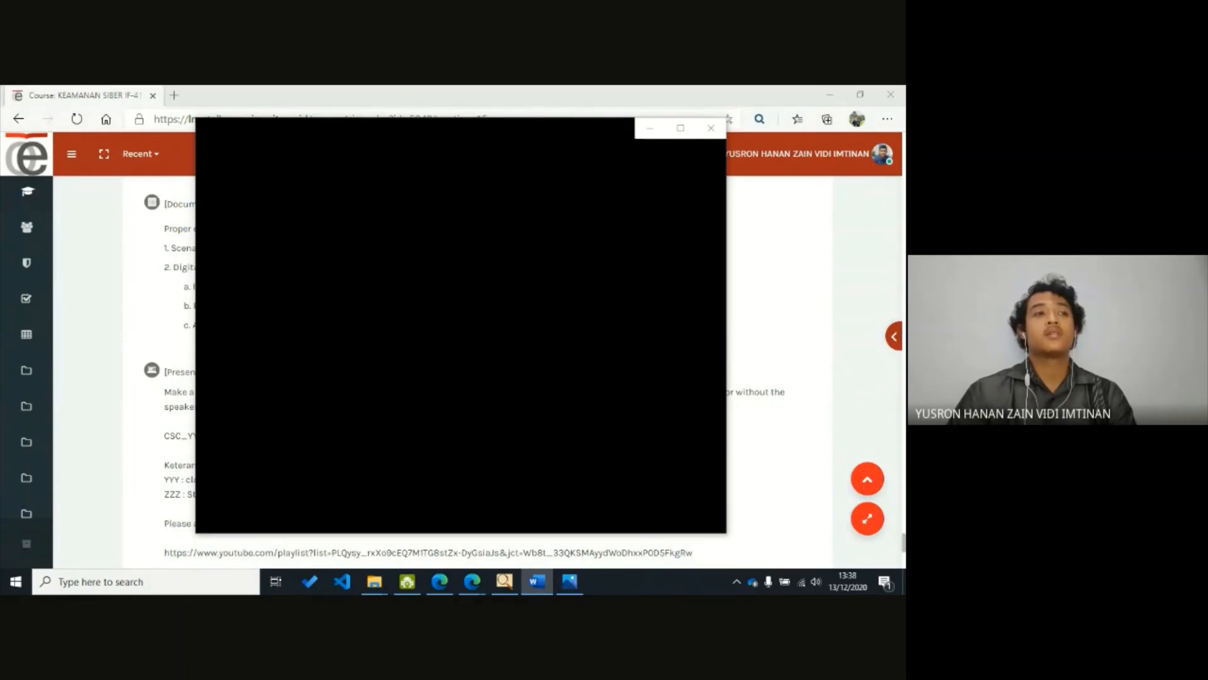
pyautogui.click(553, 153)
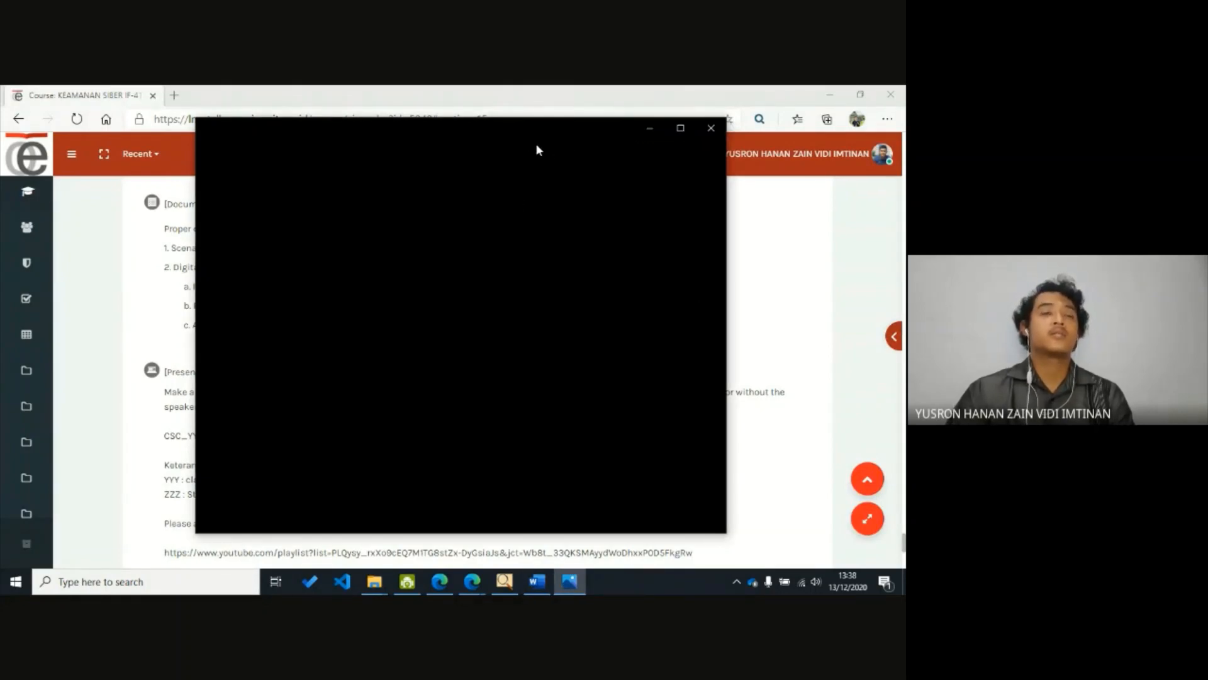
pyautogui.moveTo(536, 150); pyautogui.dragTo(502, 148)
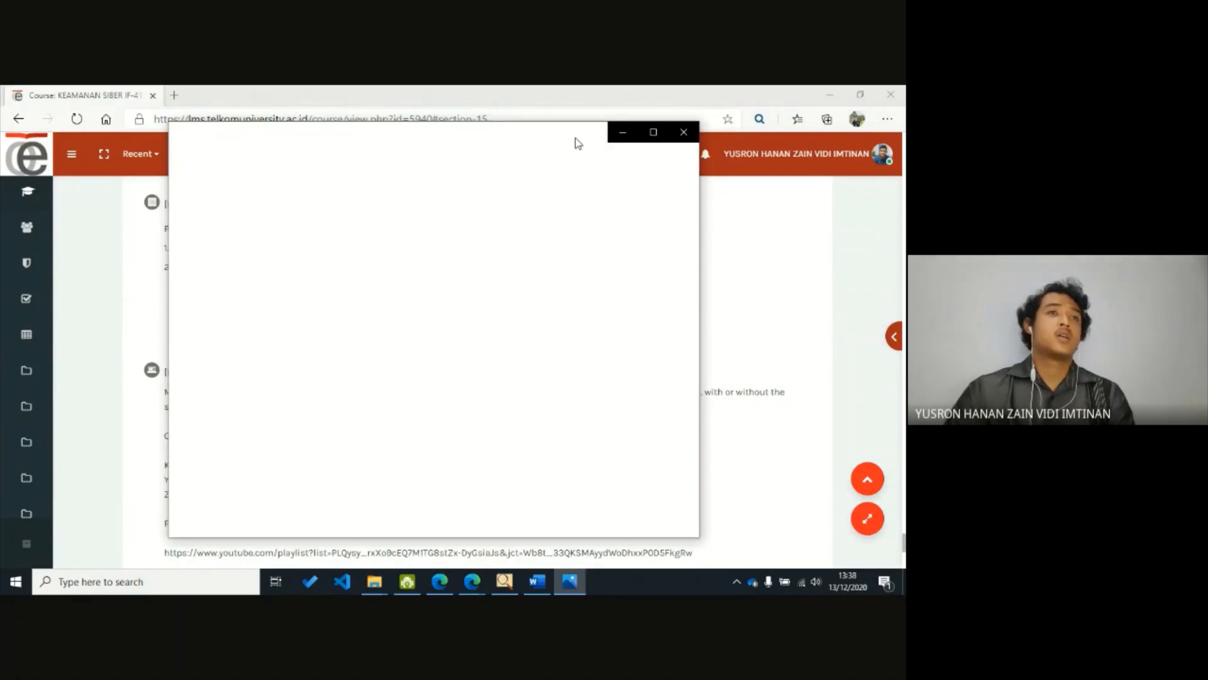
pyautogui.moveTo(538, 137); pyautogui.dragTo(531, 137)
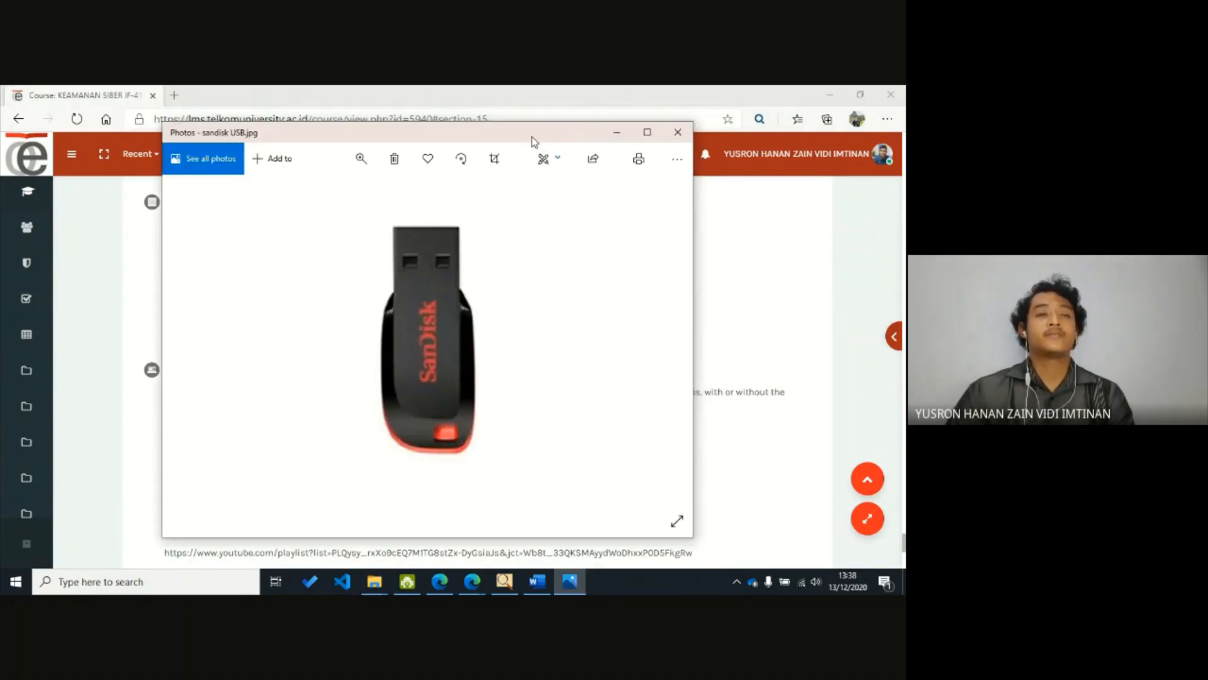
pyautogui.hotkey('alt', 'Tab')
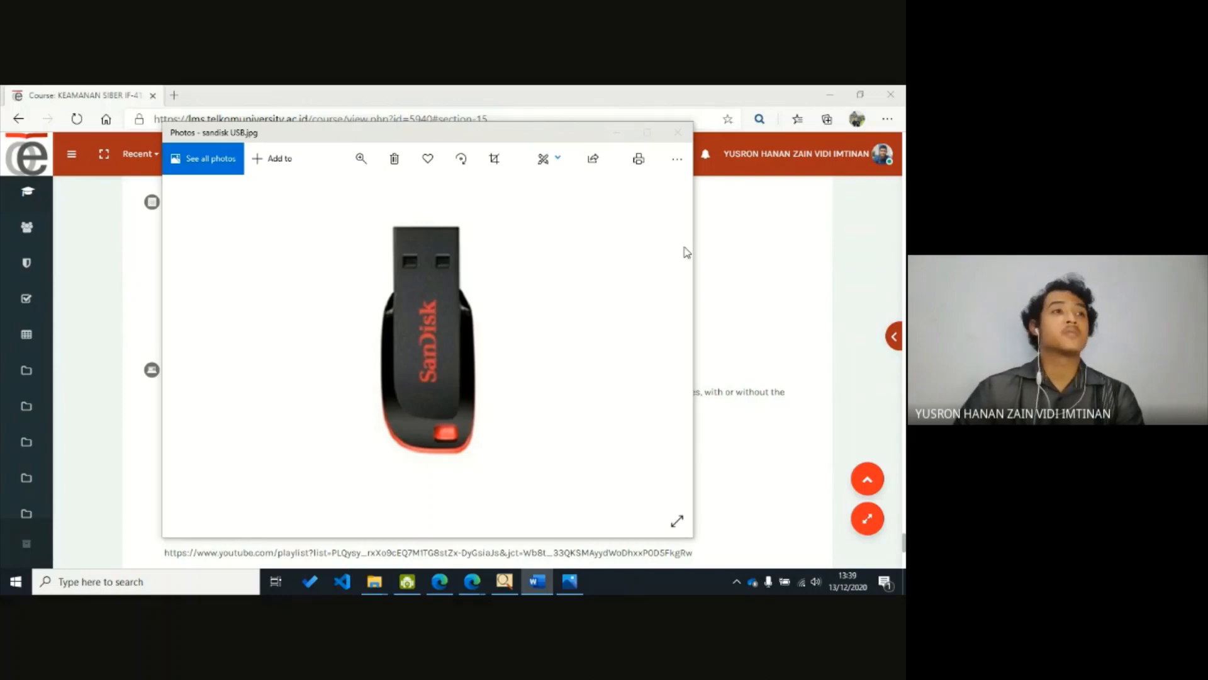
pyautogui.click(616, 133)
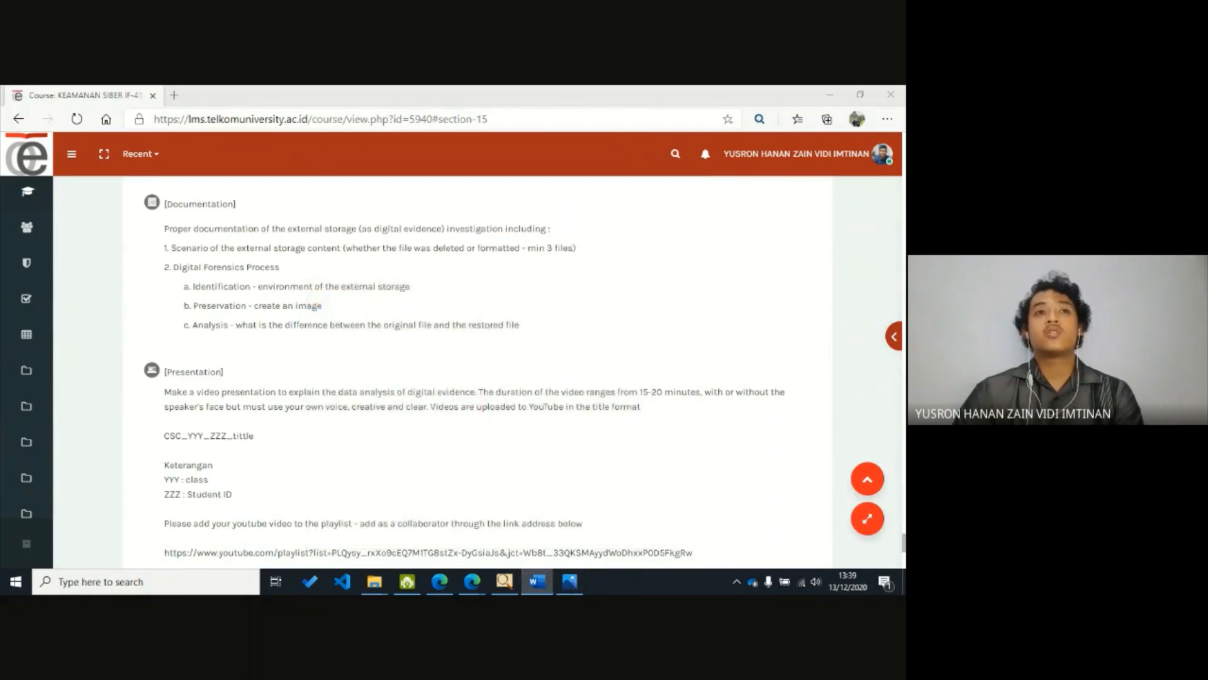
# - Bring up the FD_EVIDENCE (G:) drive in File Explorer and maximize its window
pyautogui.moveTo(375, 581)
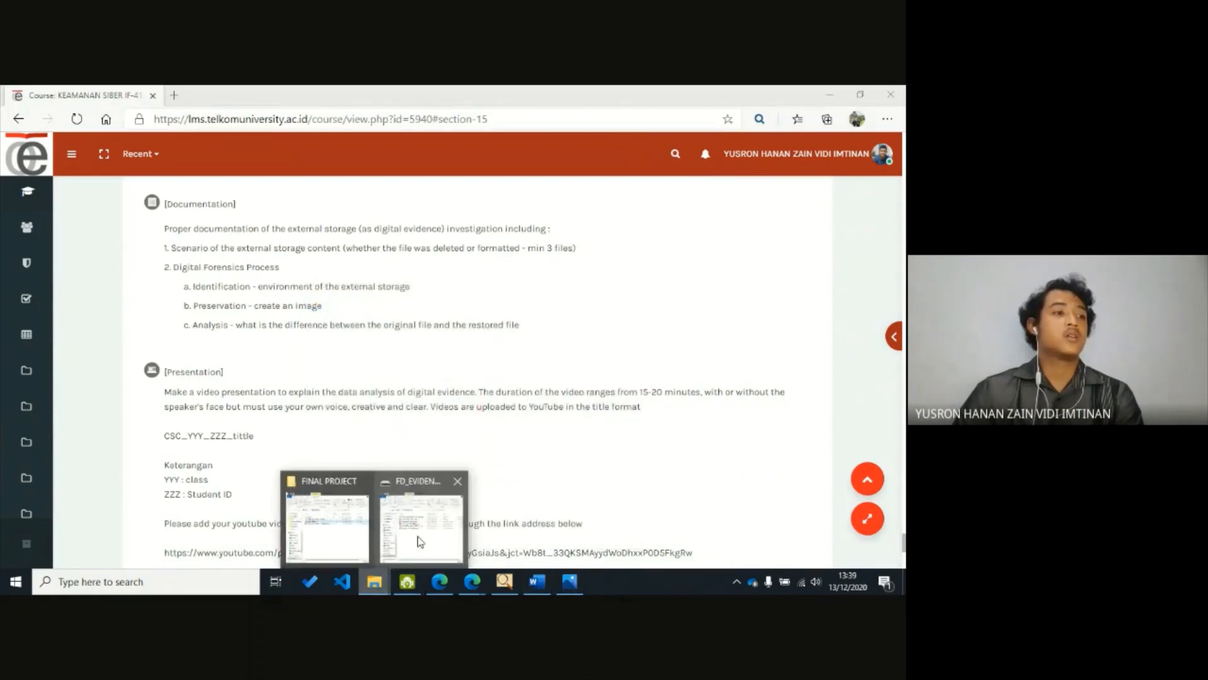
pyautogui.click(420, 541)
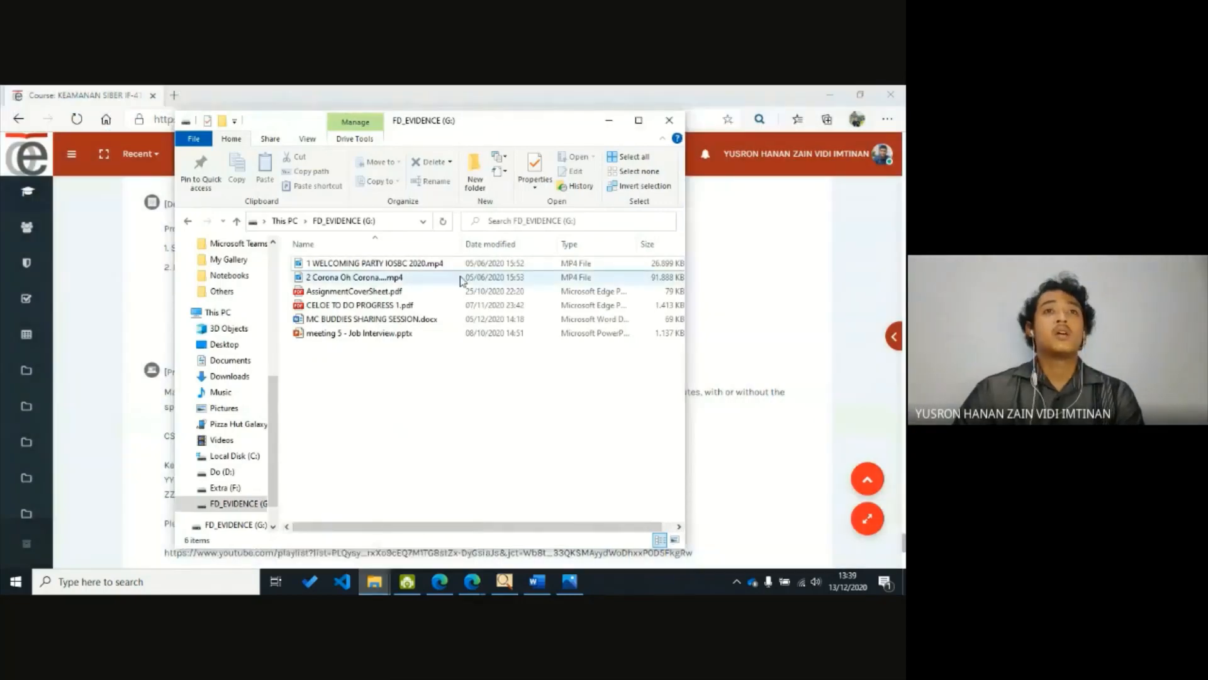
pyautogui.click(638, 120)
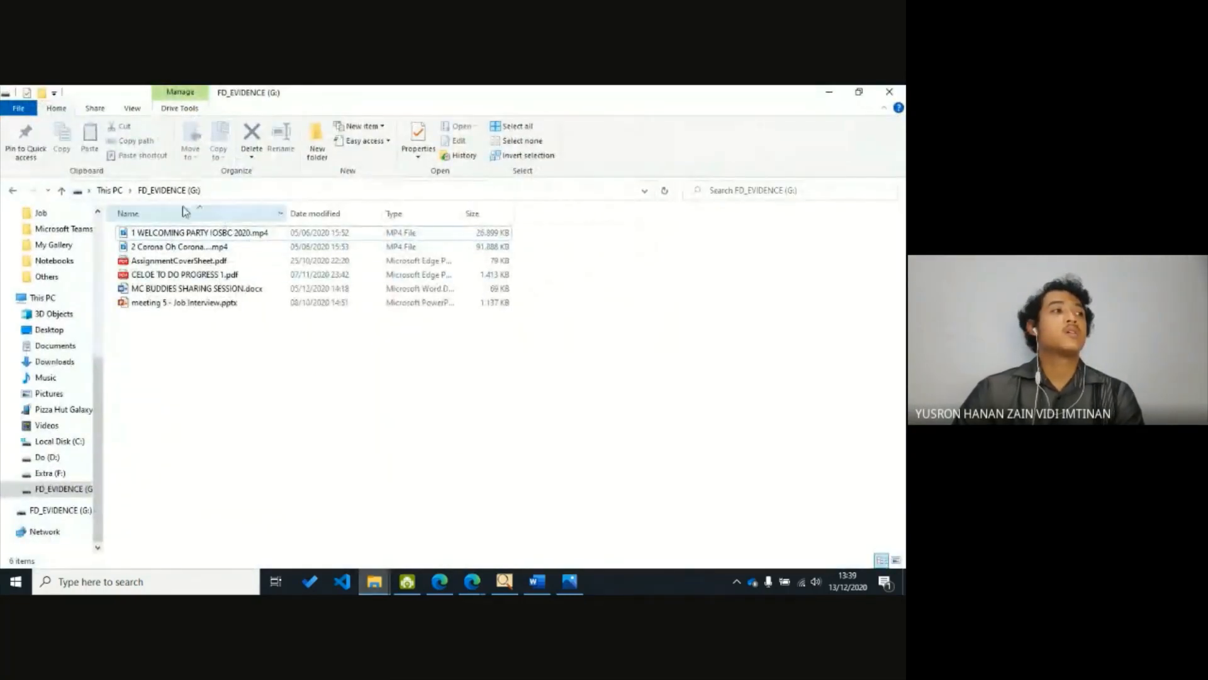
# - Open the ORIGINAL FILES OF USB DRIVE folder beside the FD_EVIDENCE window to compare their files, and minimize it
pyautogui.moveTo(376, 578)
pyautogui.click(302, 516)
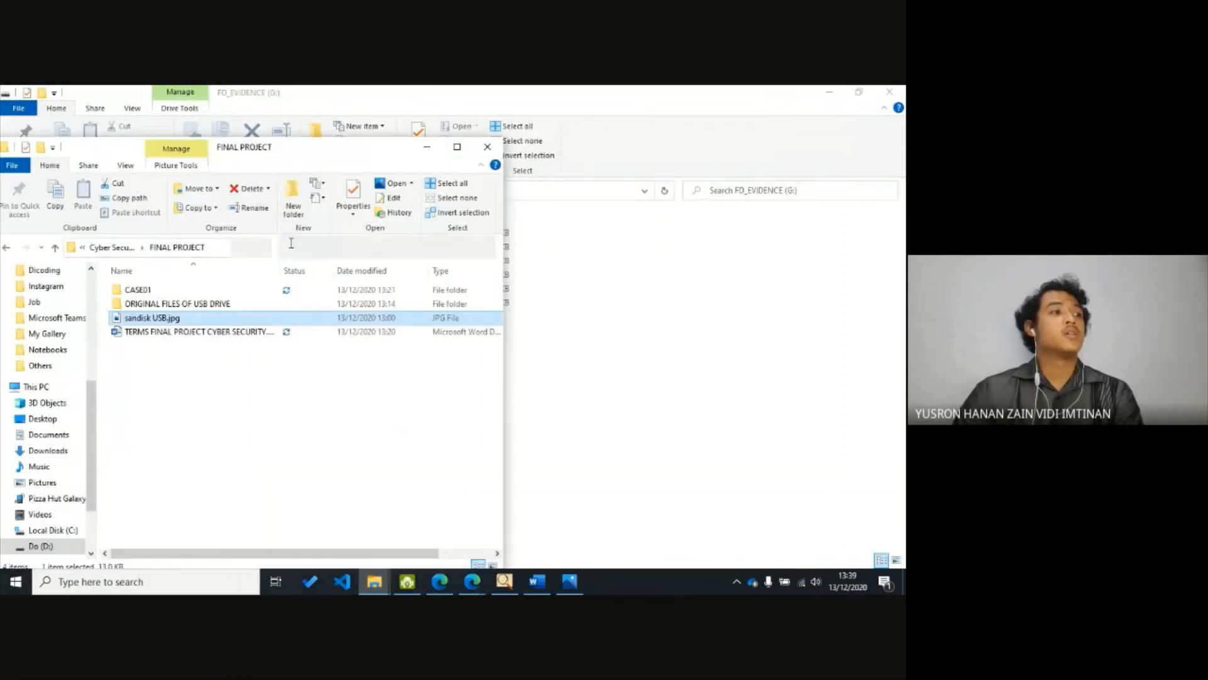
pyautogui.doubleClick(176, 303)
pyautogui.moveTo(286, 155); pyautogui.dragTo(646, 118)
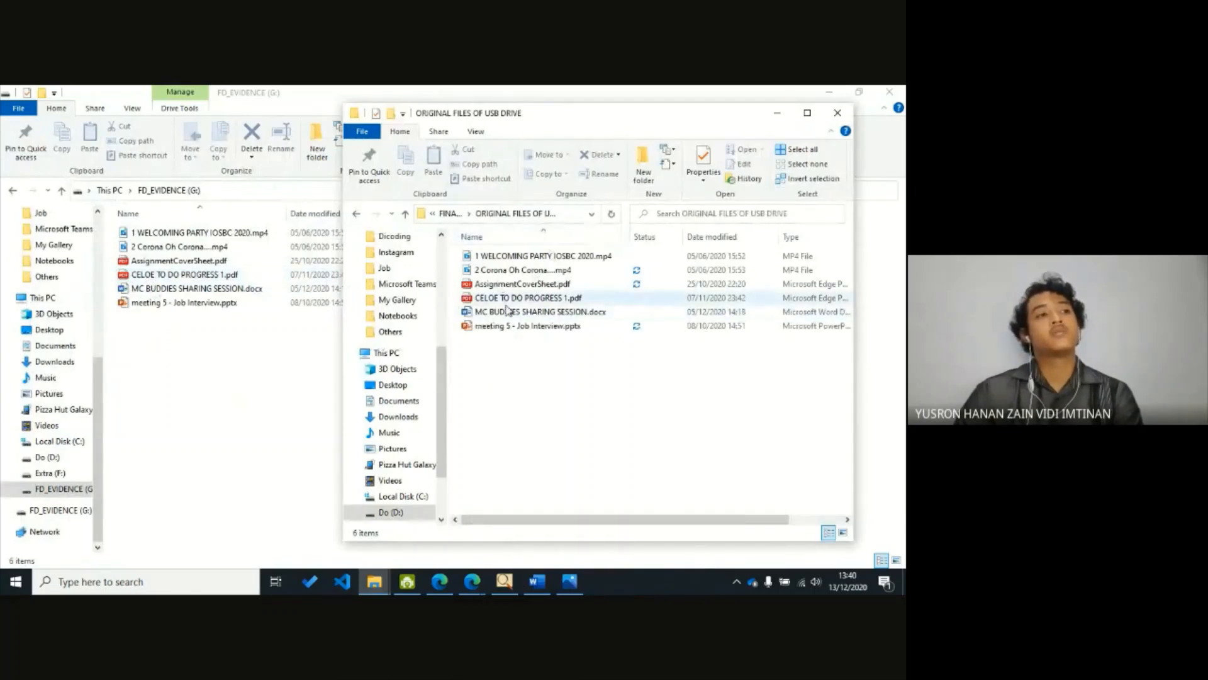
pyautogui.click(783, 119)
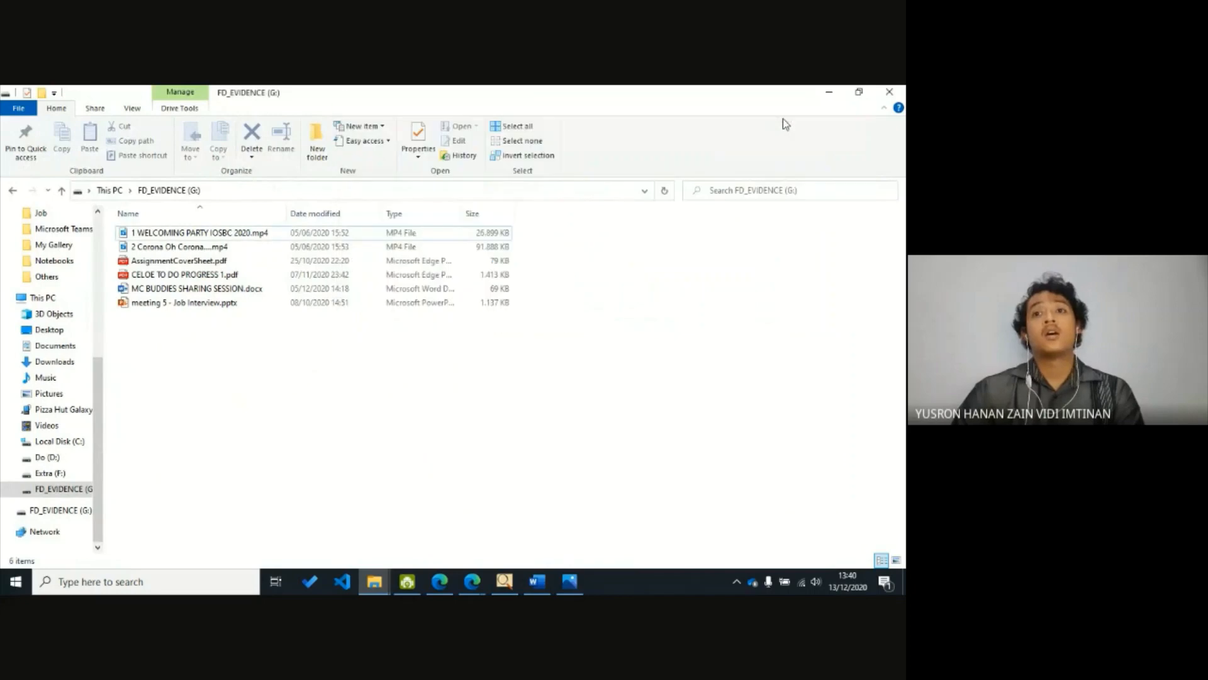
pyautogui.click(201, 275)
pyautogui.click(214, 290)
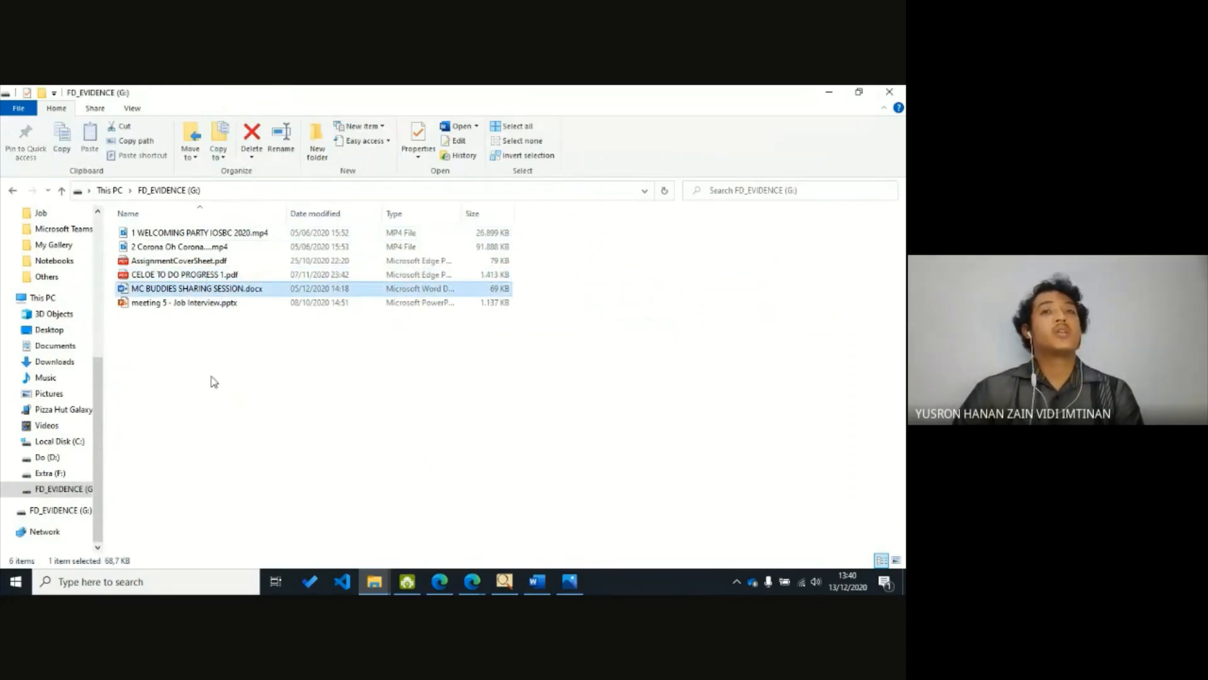
pyautogui.moveTo(317, 419); pyautogui.dragTo(189, 229)
pyautogui.click(248, 384)
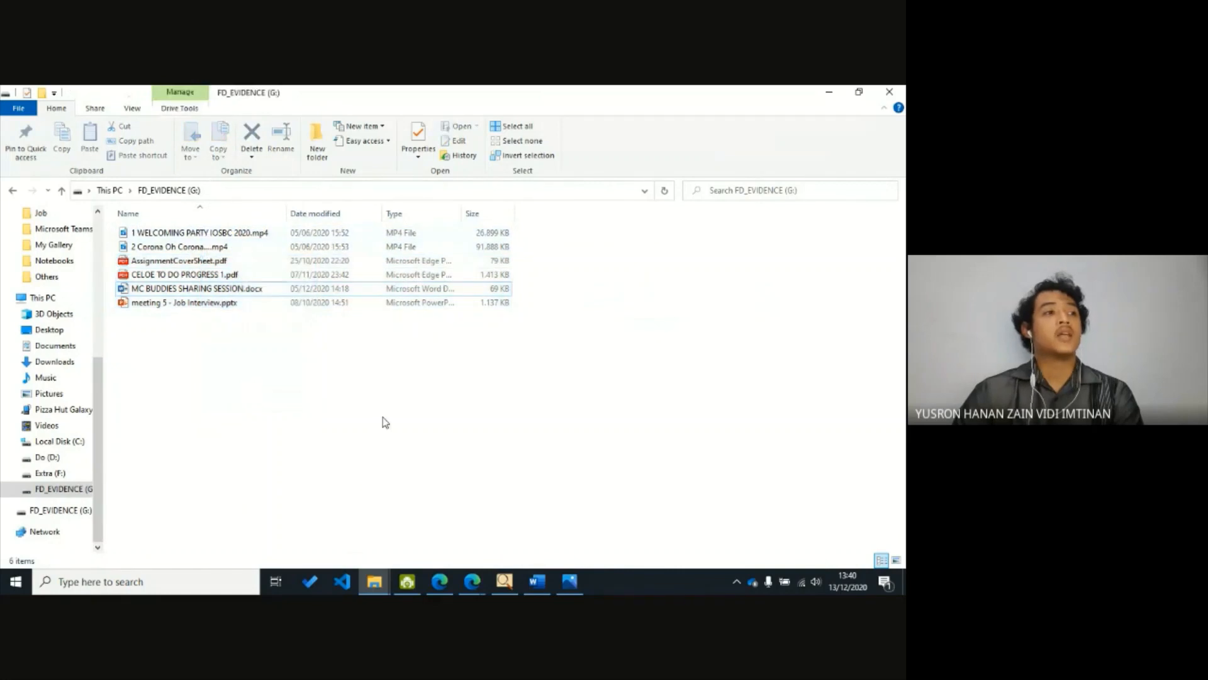
pyautogui.moveTo(382, 416); pyautogui.dragTo(177, 224)
pyautogui.click(189, 246)
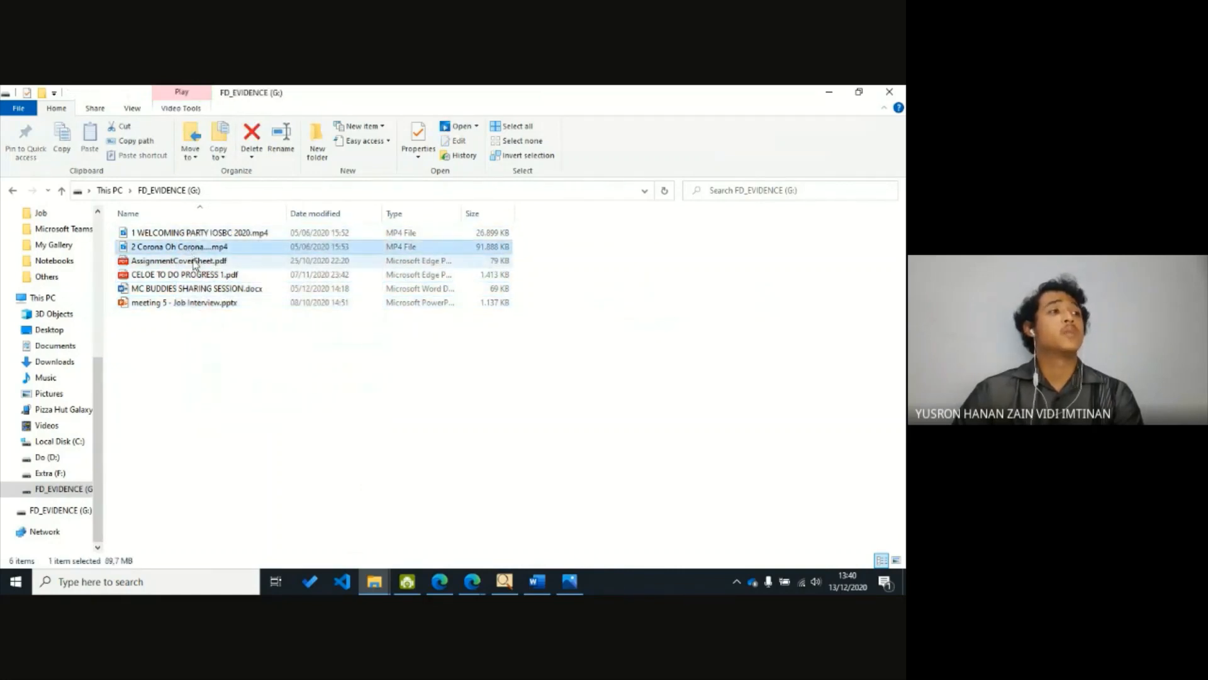
pyautogui.click(195, 260)
pyautogui.click(217, 247)
# - Permanently delete 1 WELCOMING PARTY IOSBC 2020.mp4, MC BUDDIES SHARING SESSION.docx and CELOE TO DO PROGRESS 1.pdf from the FD_EVIDENCE drive
pyautogui.click(267, 235)
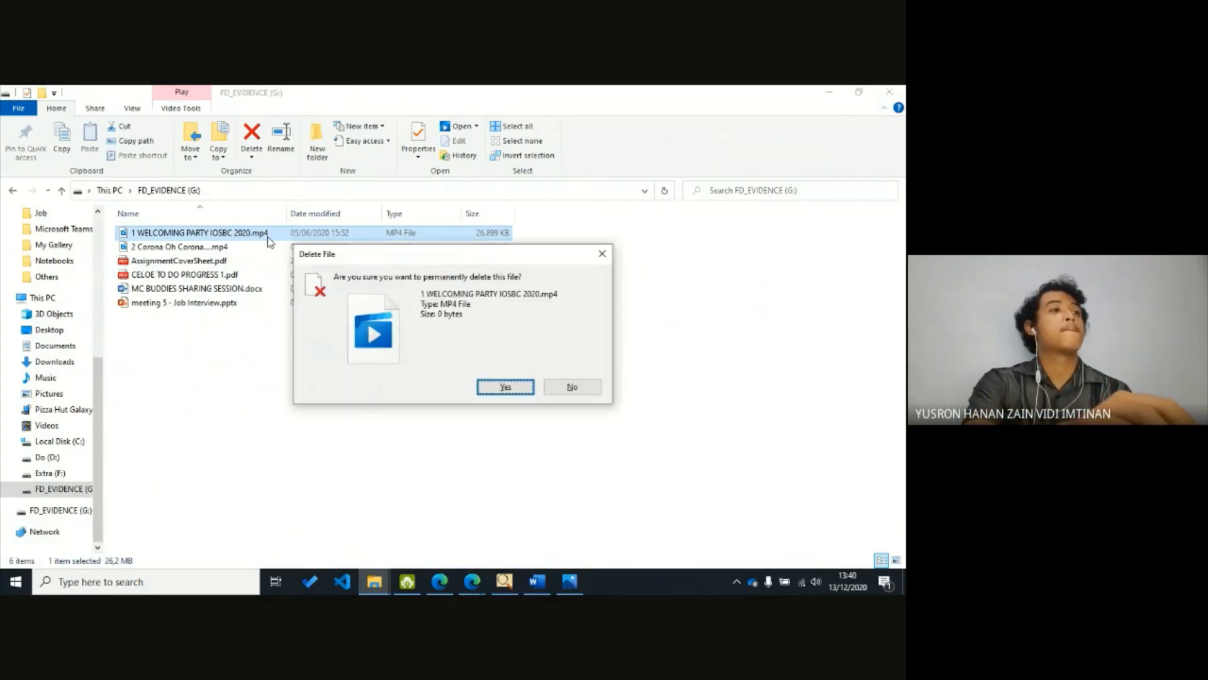
pyautogui.press('Return')
pyautogui.press('Down')
pyautogui.press('Down')
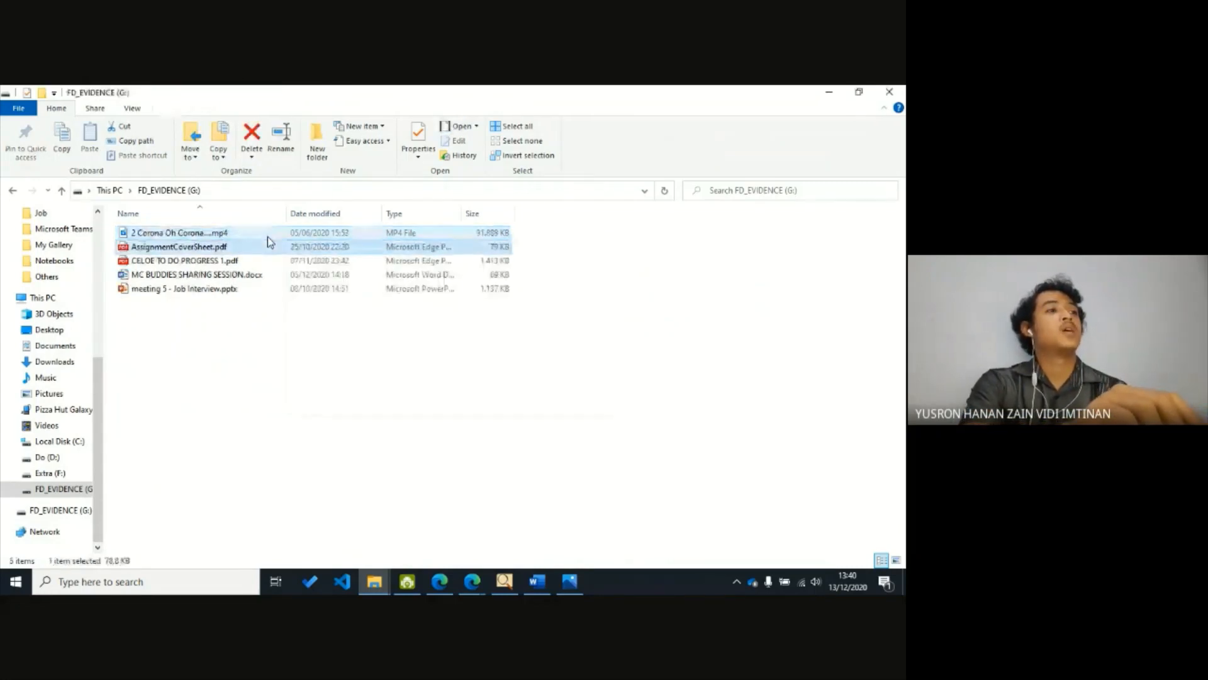
pyautogui.press('Down')
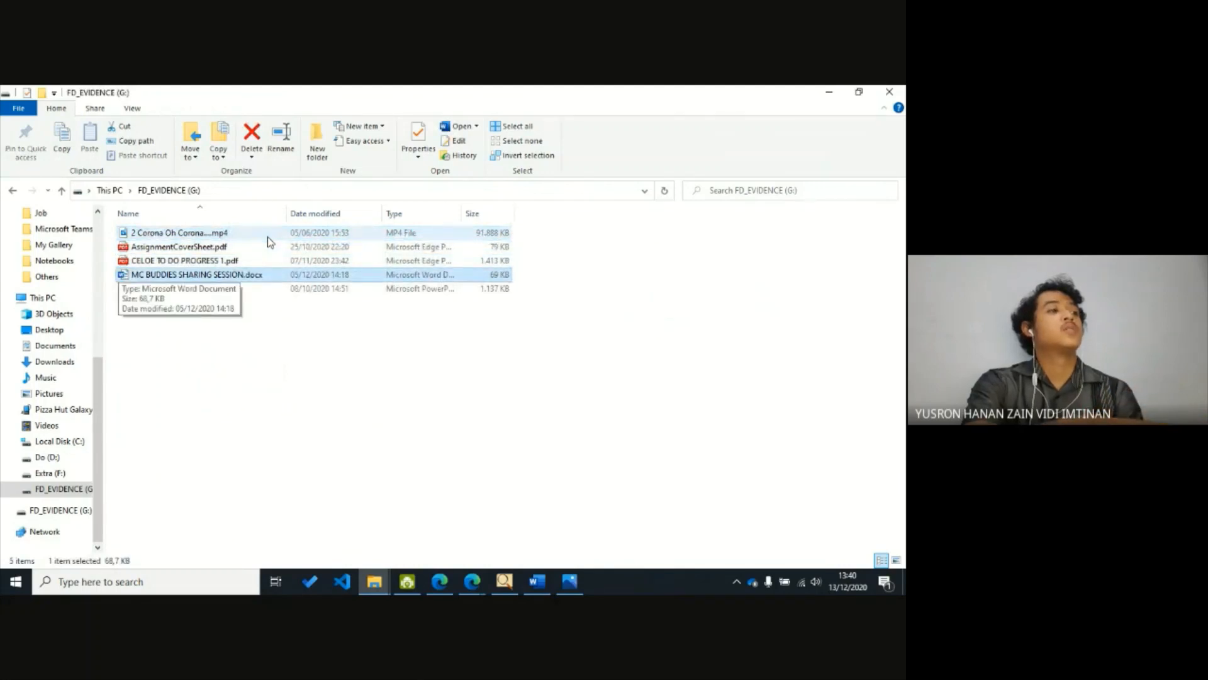
pyautogui.press('Delete')
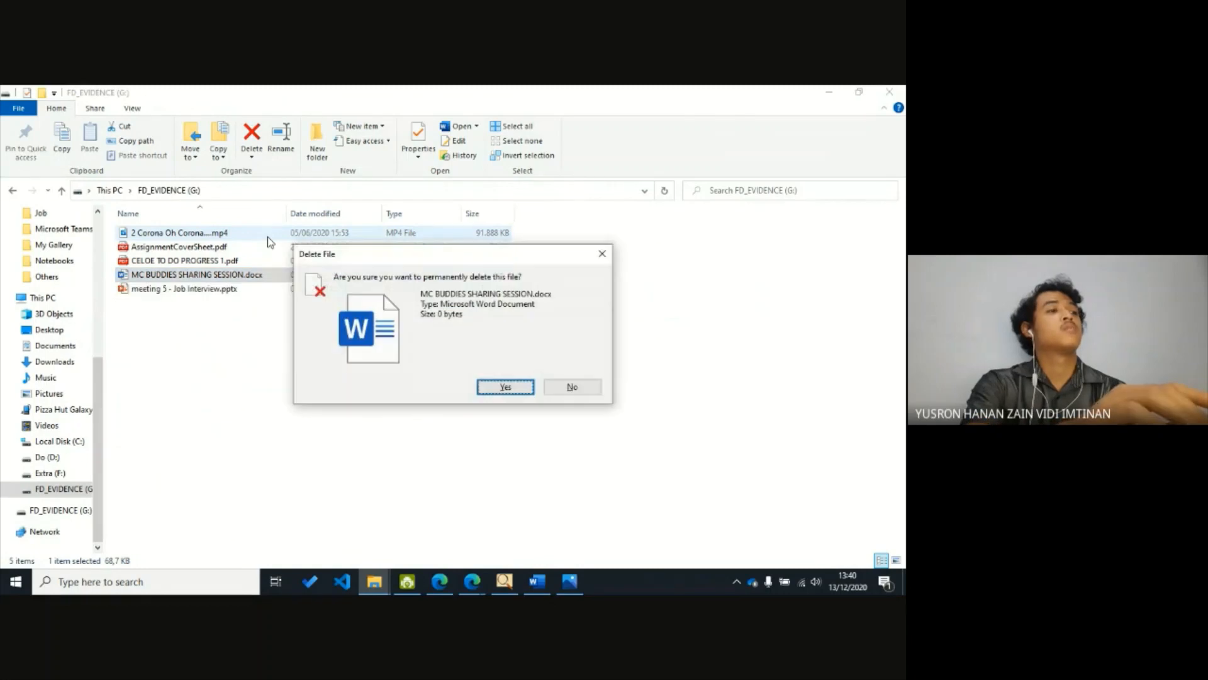
pyautogui.press('Return')
pyautogui.press('Up')
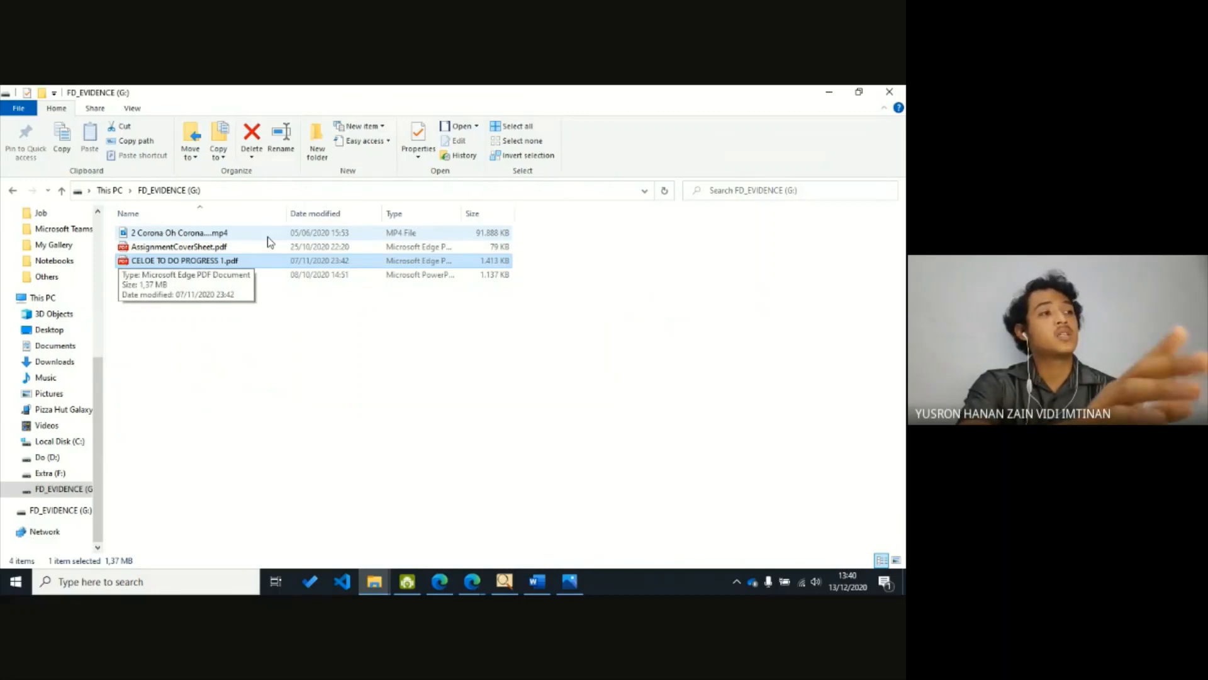
pyautogui.press('Delete')
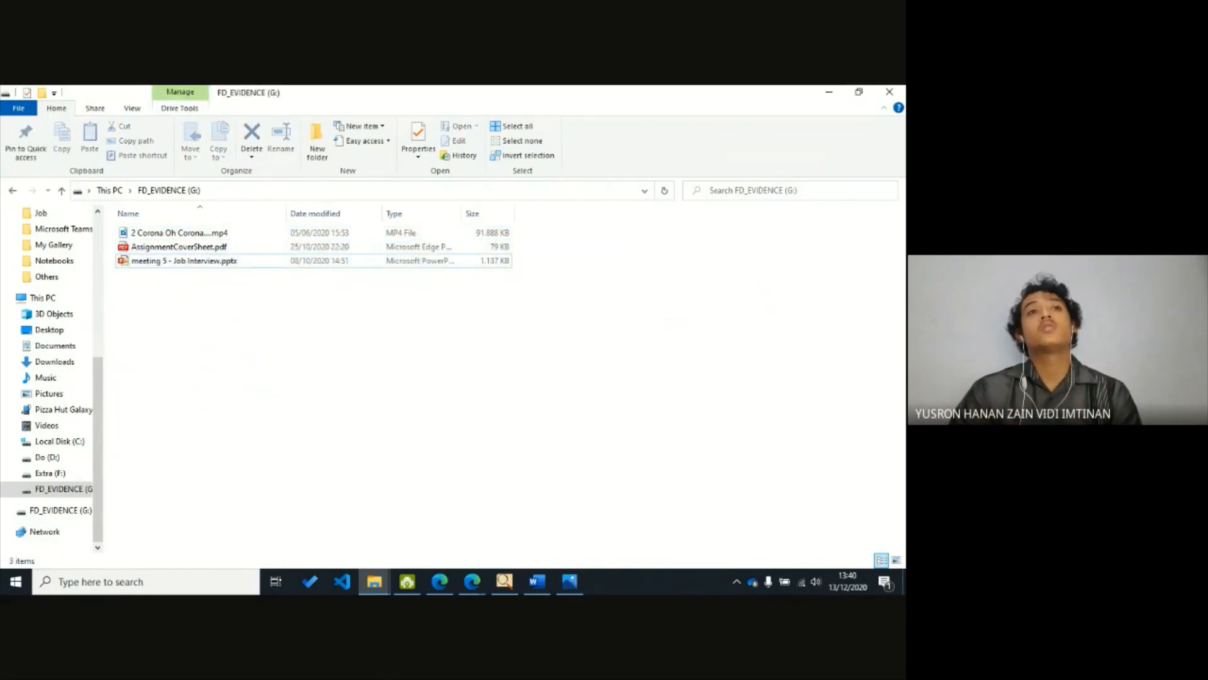
# - Switch to AccessData FTK Imager and activate its empty evidence tree
pyautogui.hotkey('alt', 'Tab')
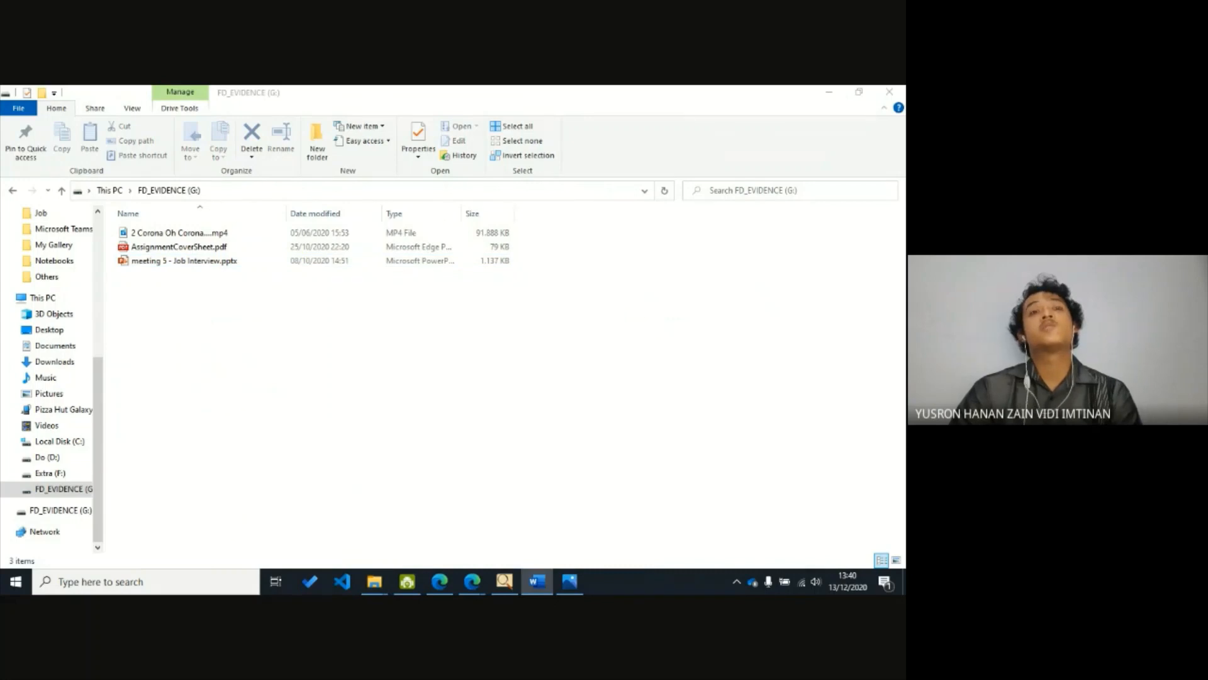
pyautogui.click(685, 434)
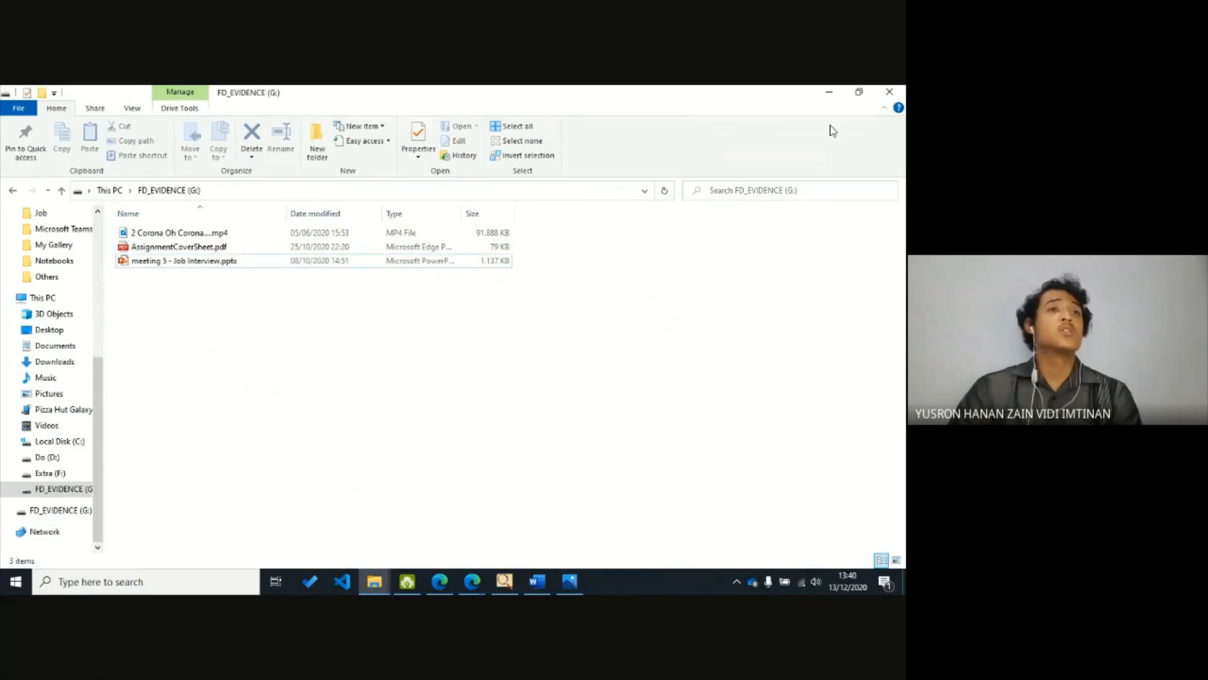
pyautogui.click(505, 580)
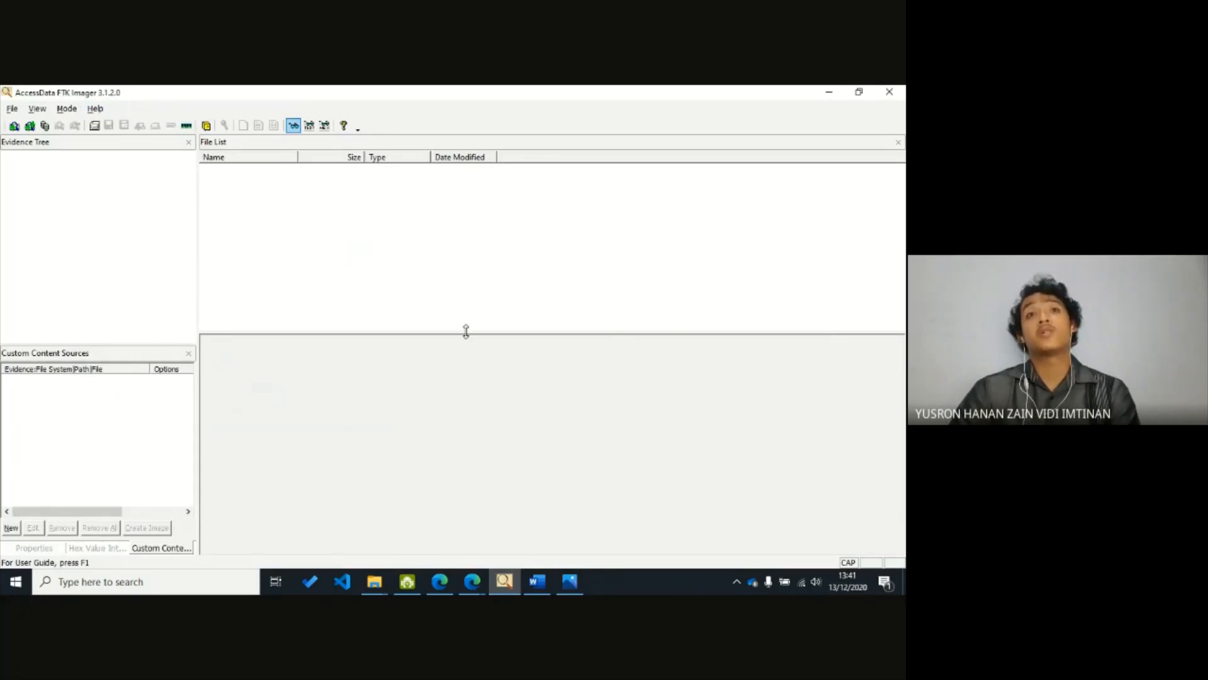
pyautogui.click(107, 189)
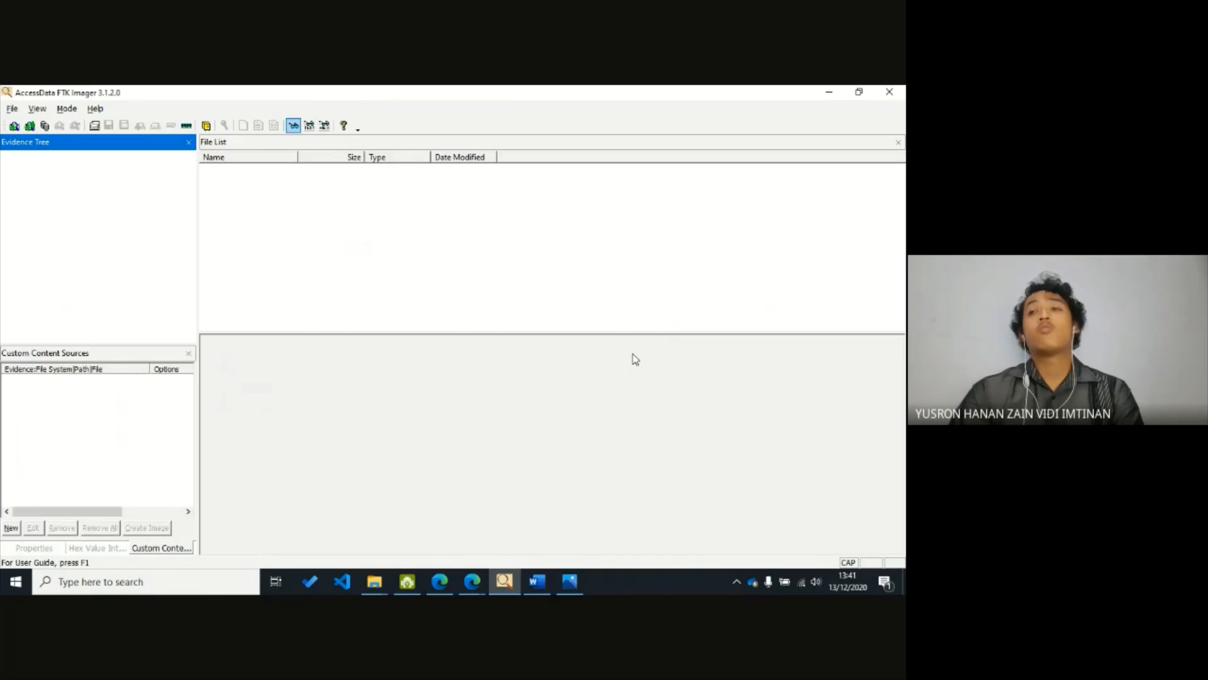
# - Copy all the remaining files on the FD_EVIDENCE (G:) drive, clear the selection, and return to FTK Imager
pyautogui.moveTo(374, 581)
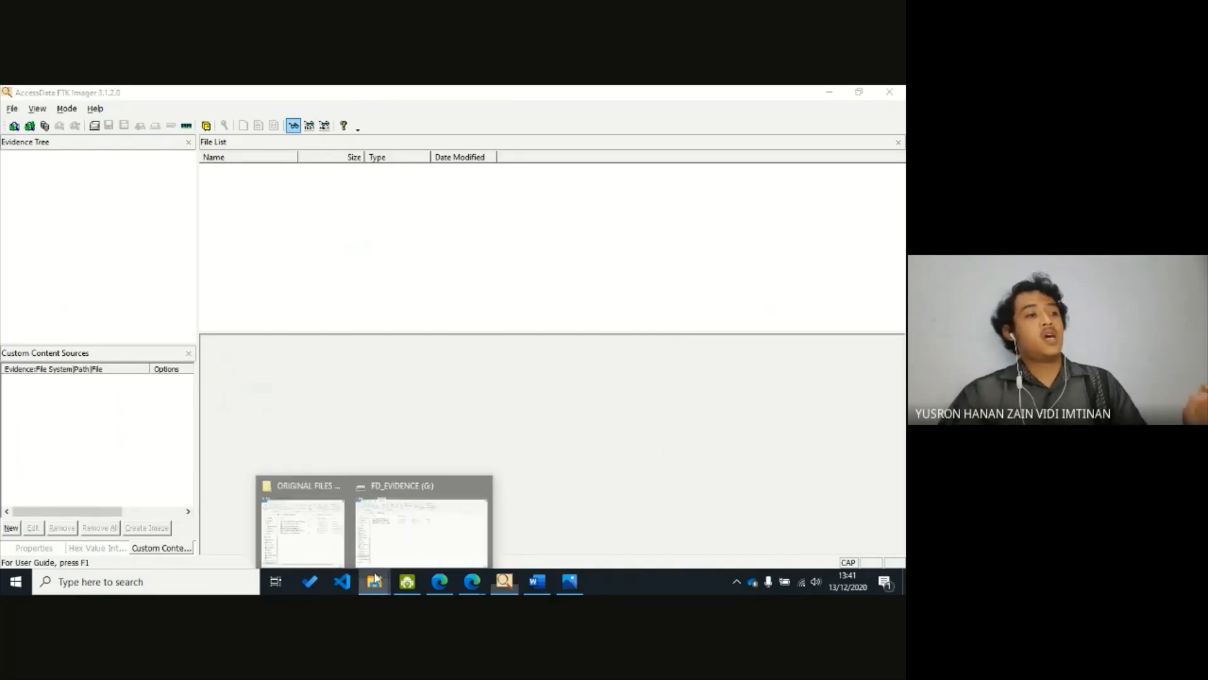
pyautogui.click(389, 521)
pyautogui.hotkey('ctrl', 'a')
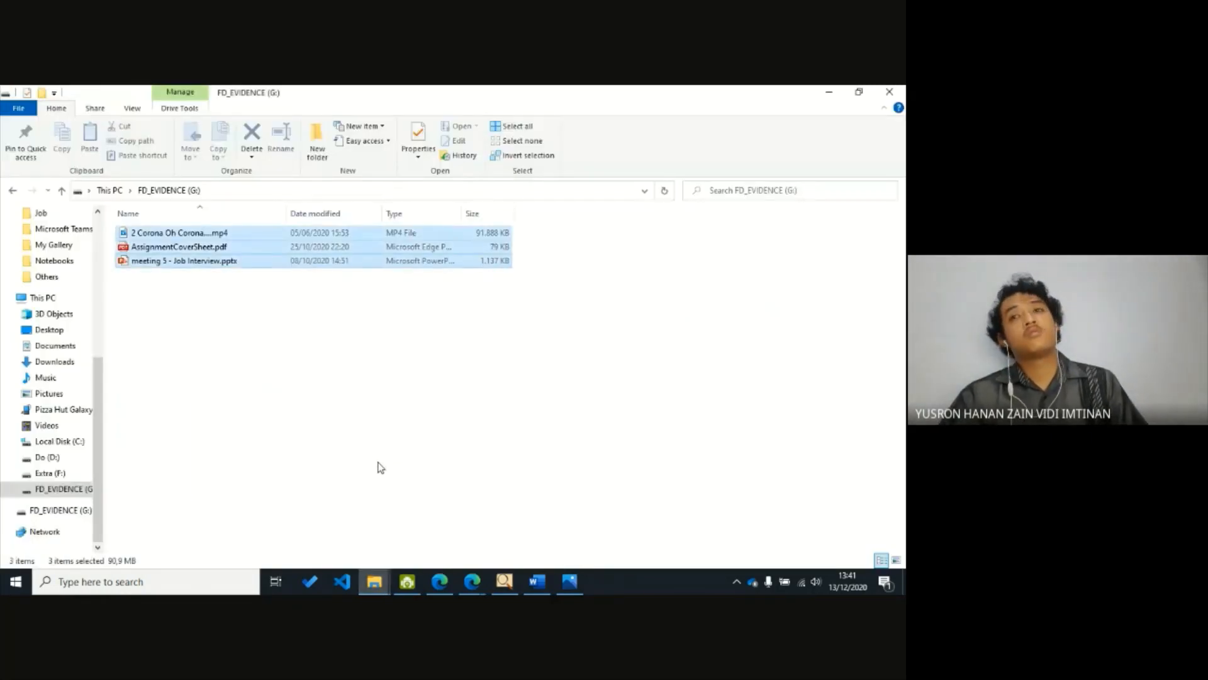
pyautogui.rightClick(393, 264)
pyautogui.click(420, 429)
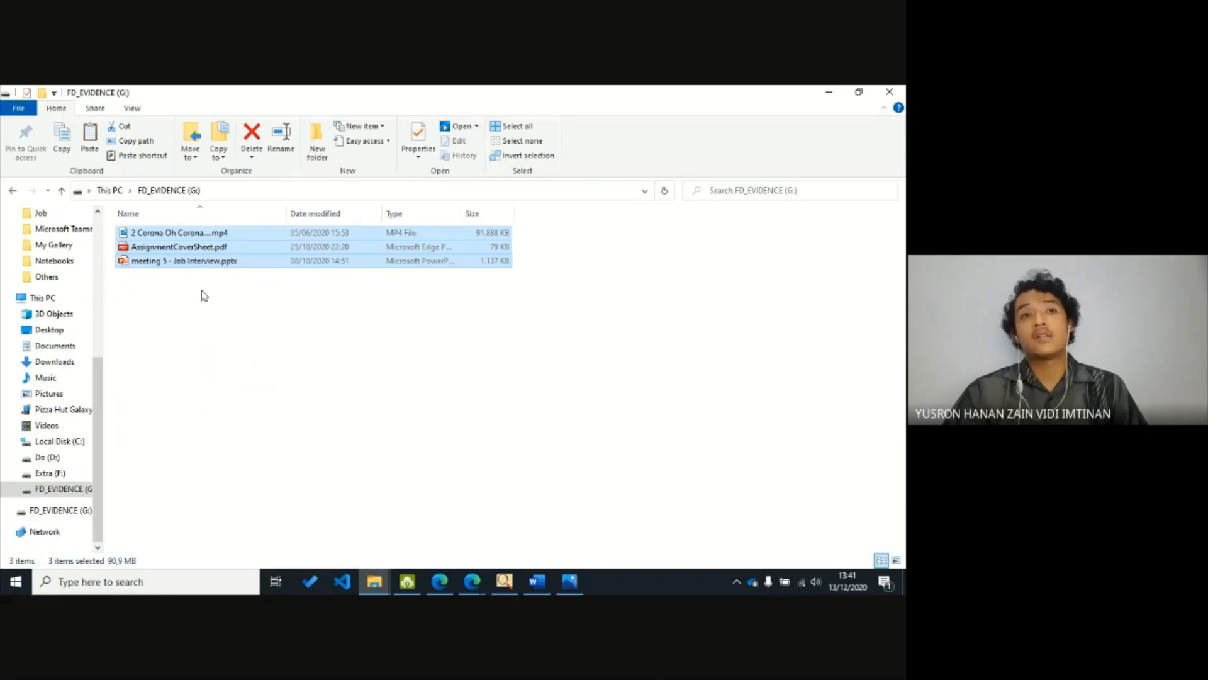
pyautogui.click(391, 293)
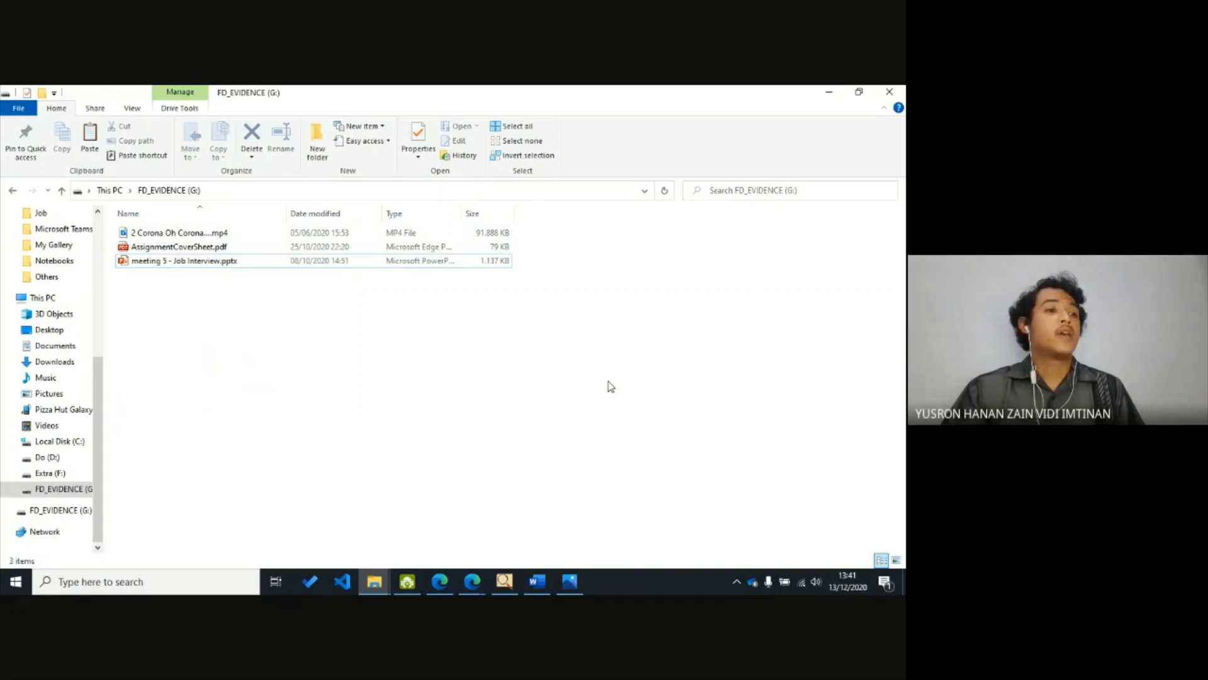
pyautogui.click(504, 582)
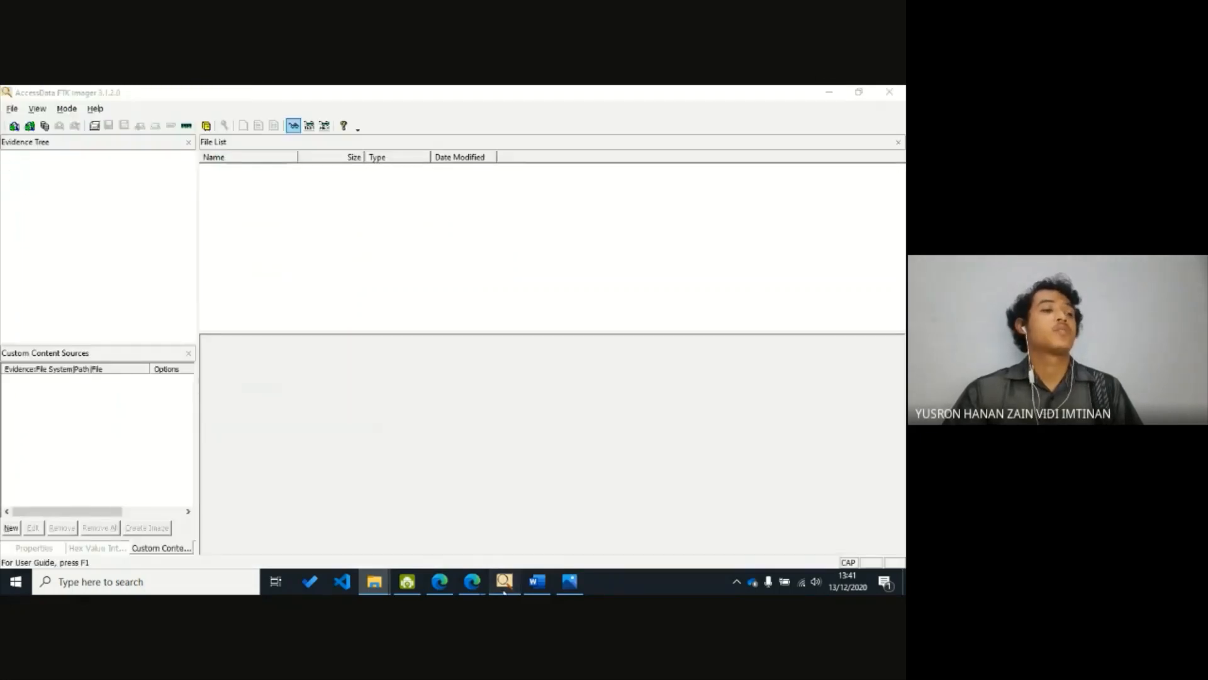
# - Start creating a disk image with the physical drive PHYSICALDRIVE1, the SanDisk Cruzer Blade USB Device, as the source
pyautogui.click(9, 110)
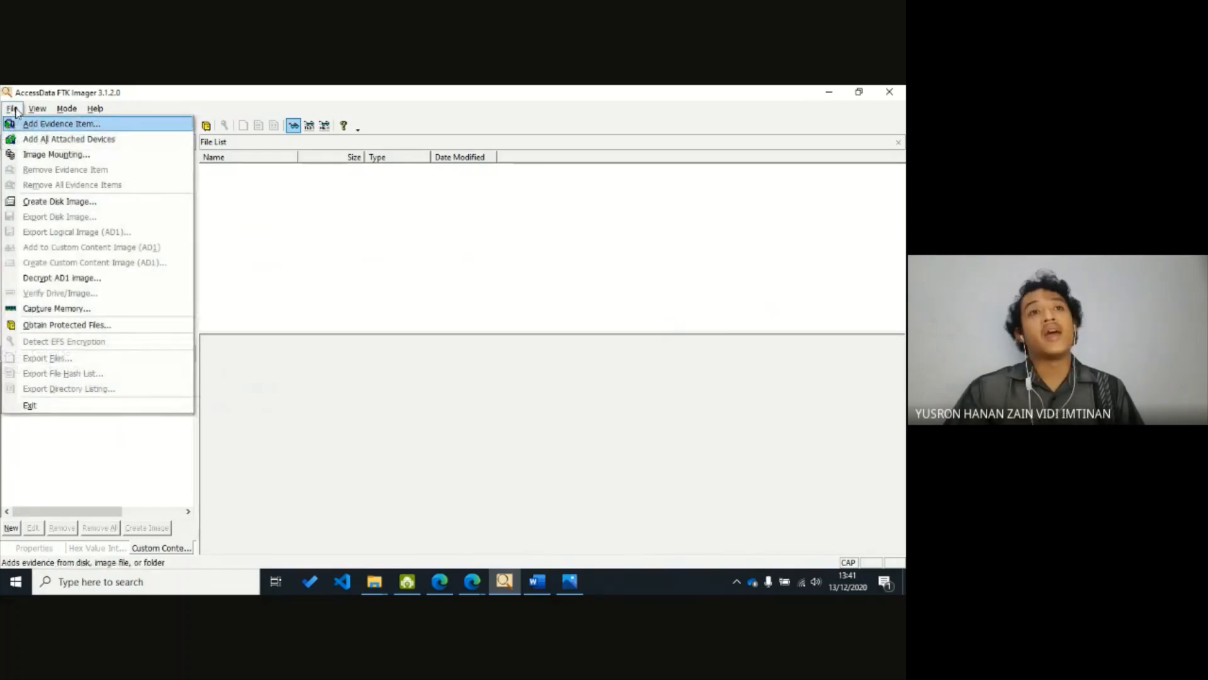
pyautogui.click(24, 202)
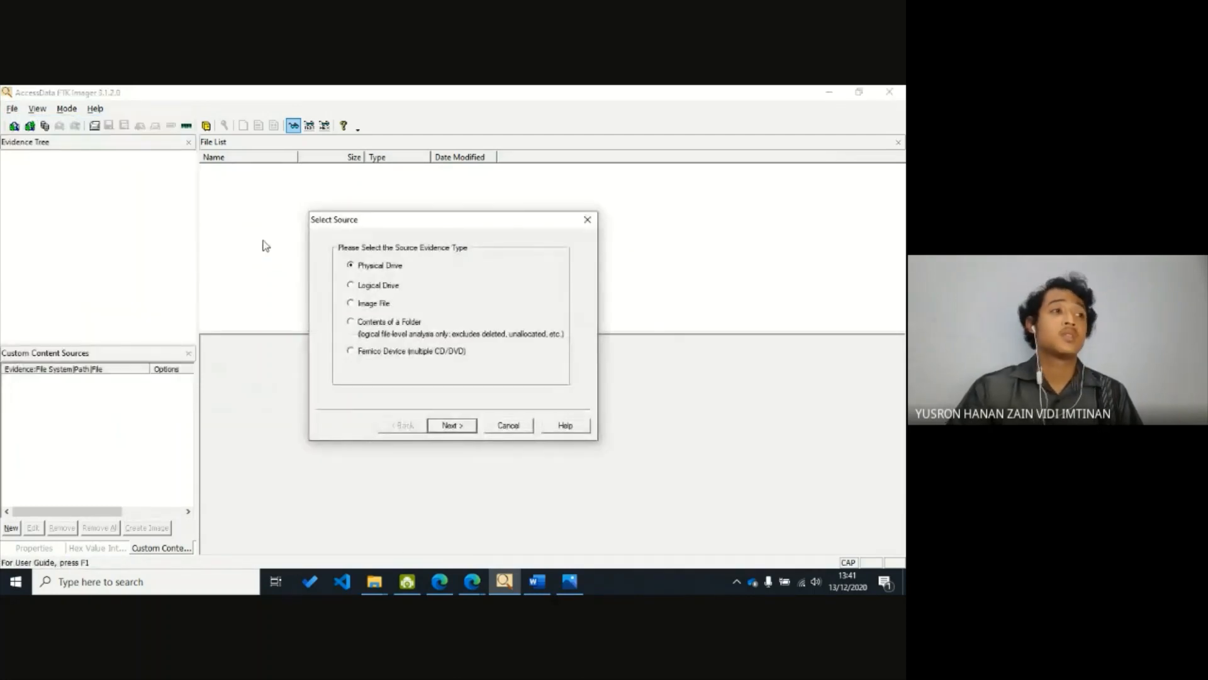
pyautogui.moveTo(437, 226); pyautogui.dragTo(424, 226)
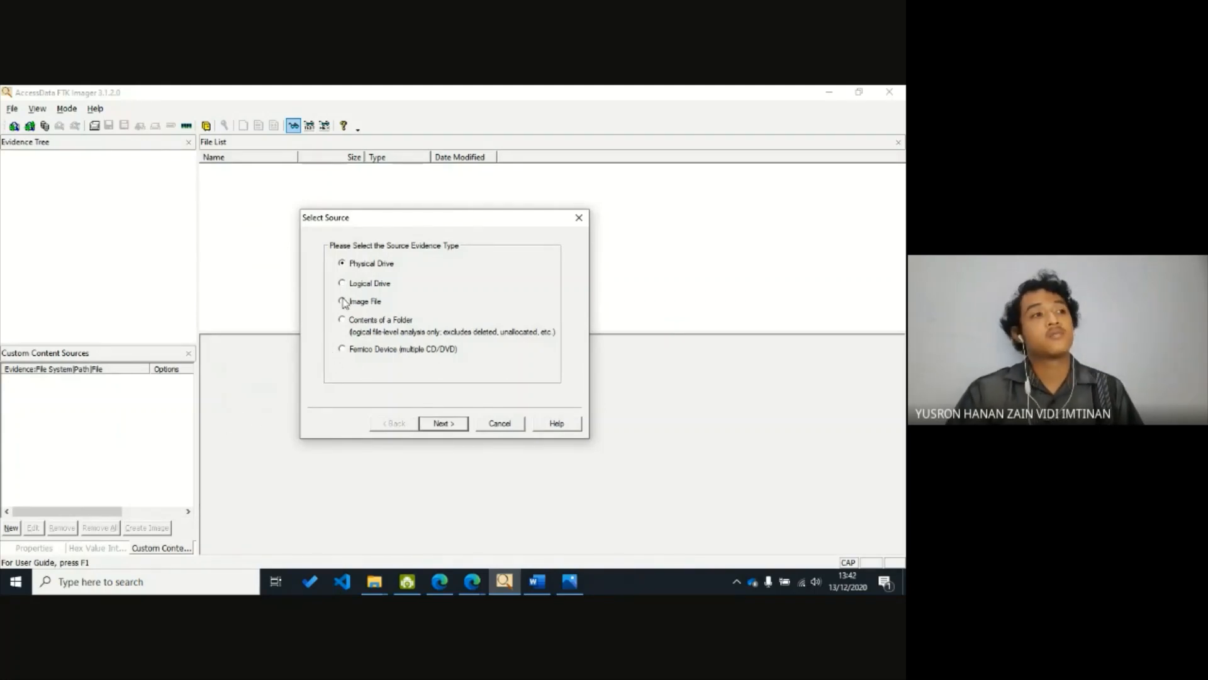
pyautogui.click(442, 423)
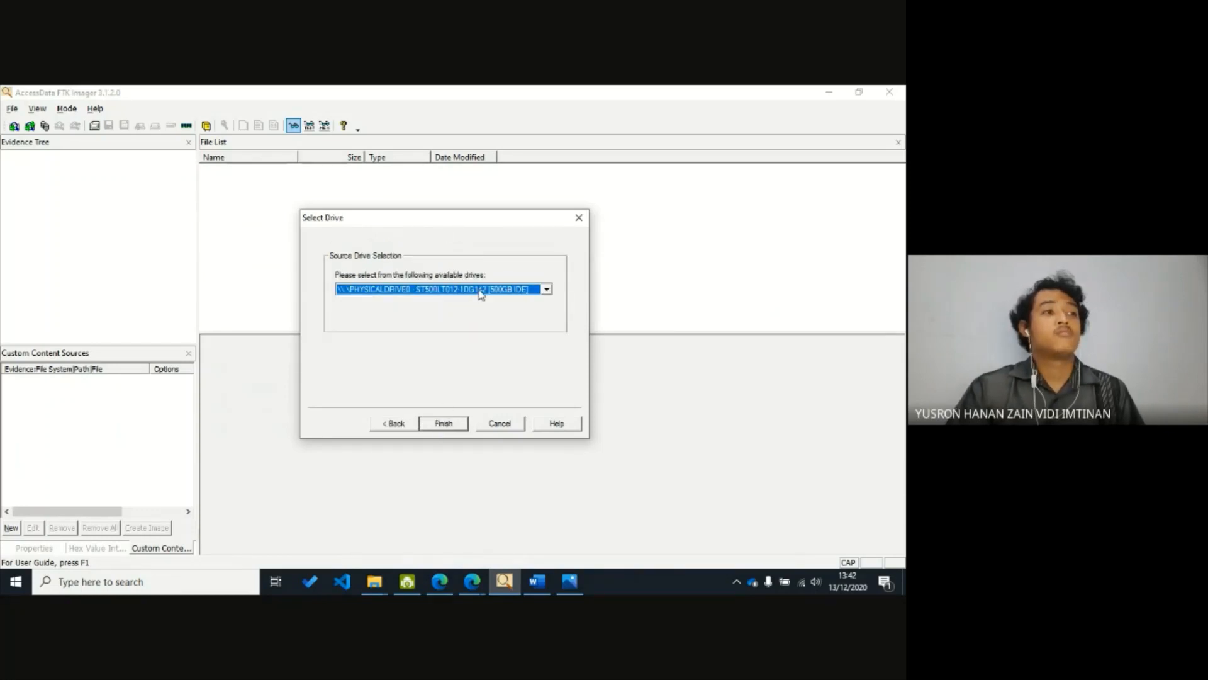
pyautogui.click(480, 291)
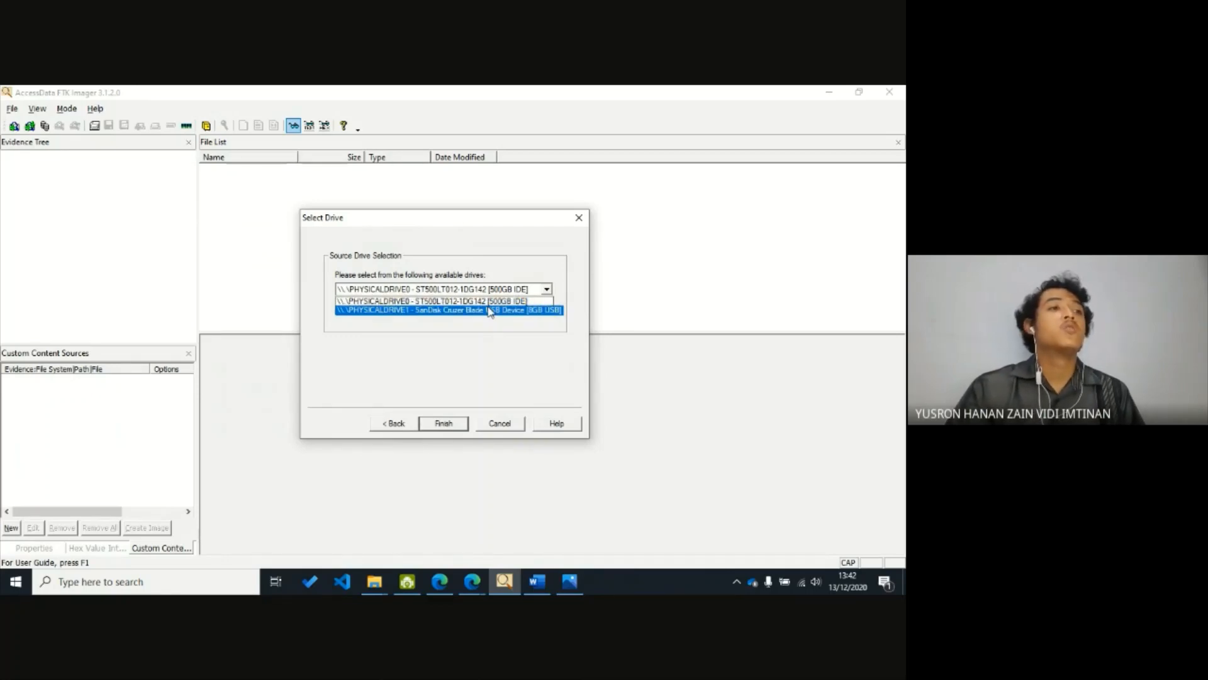
pyautogui.click(490, 310)
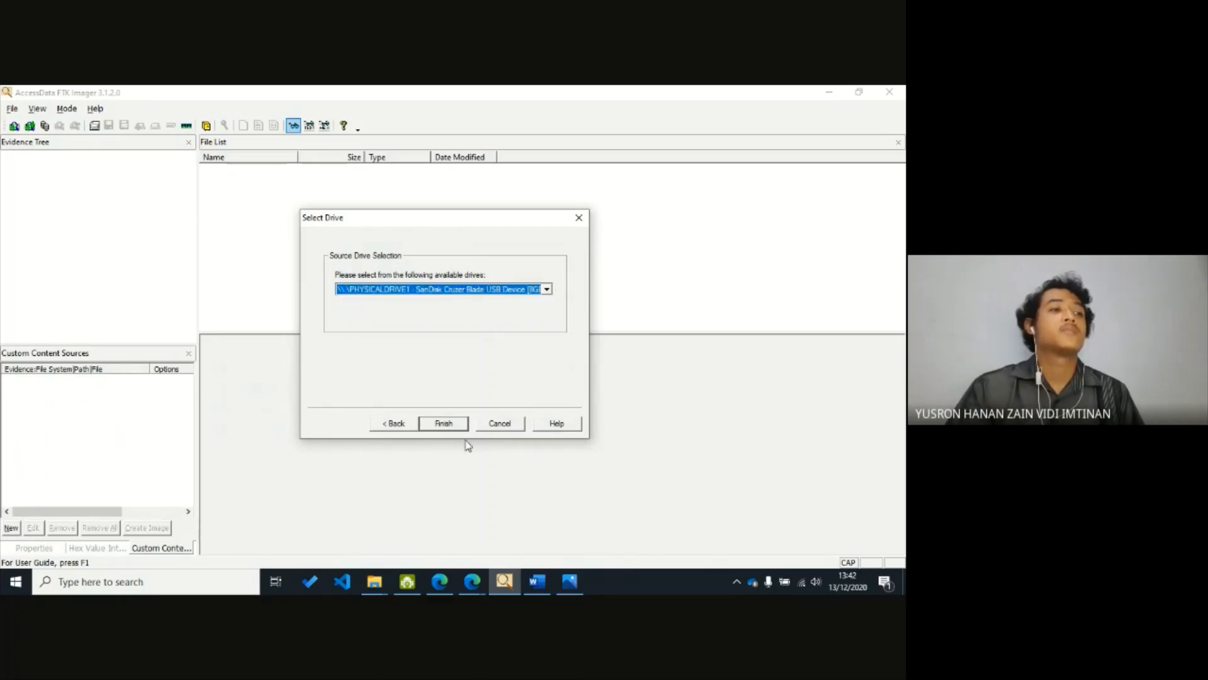
pyautogui.click(444, 424)
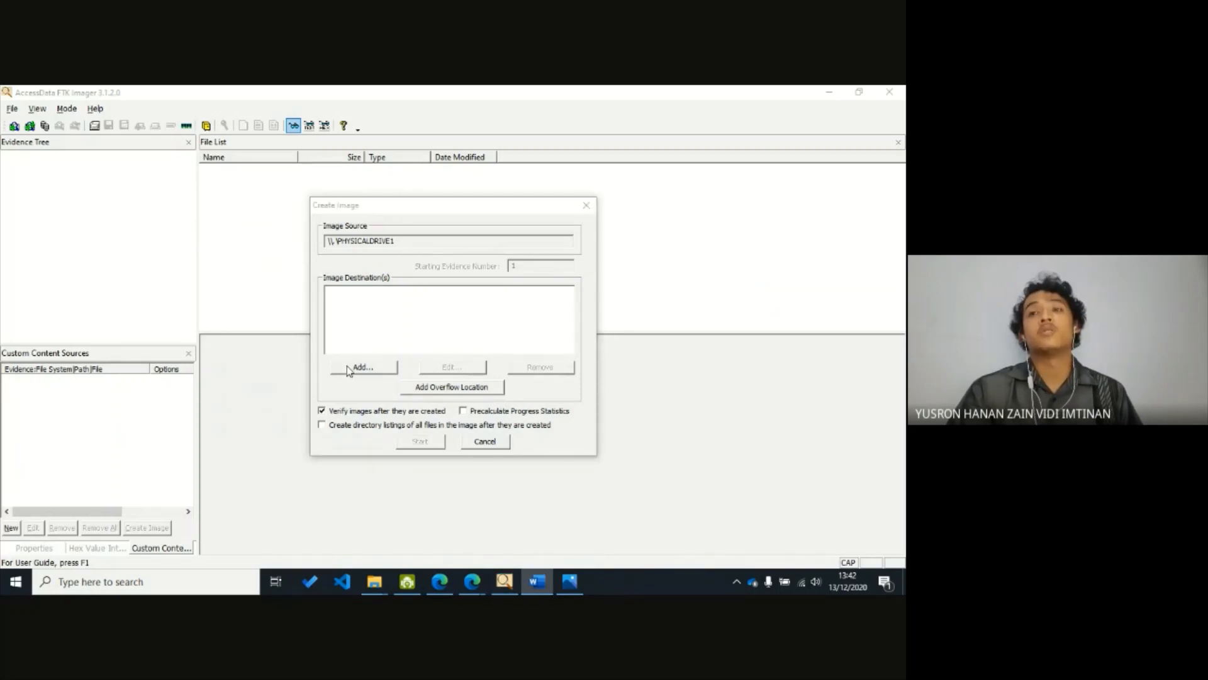
# - Add an image destination of type Raw (dd) and continue to the evidence item information
pyautogui.click(349, 368)
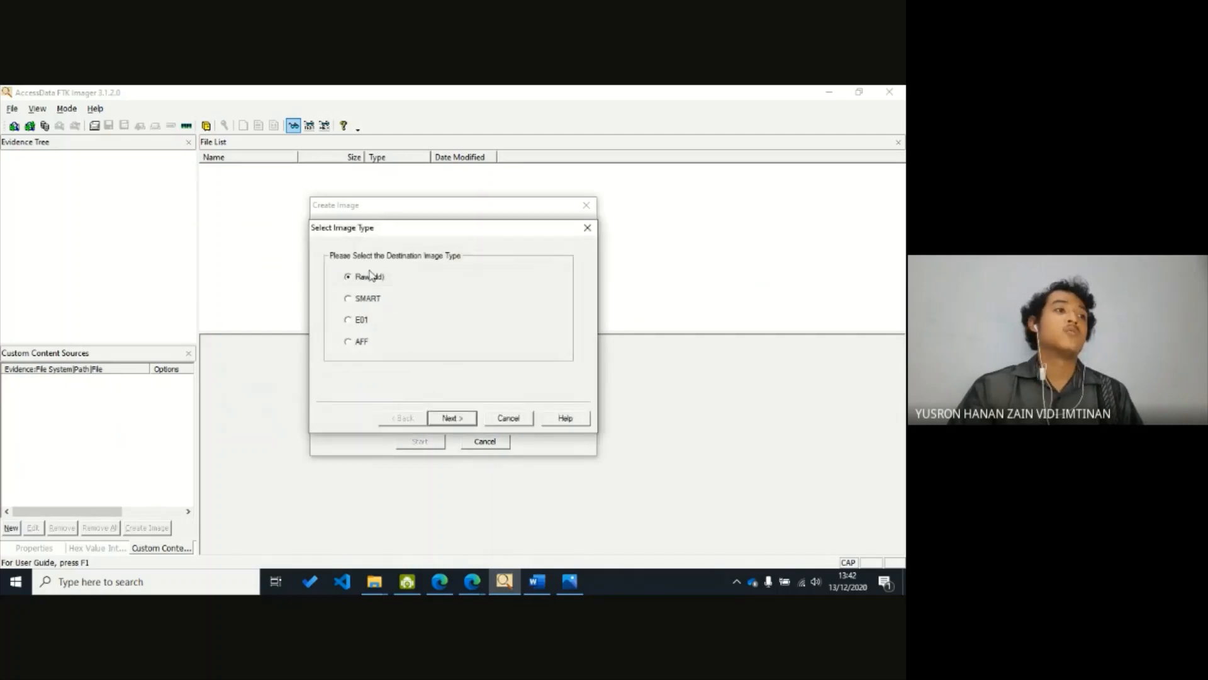
pyautogui.moveTo(389, 235); pyautogui.dragTo(496, 210)
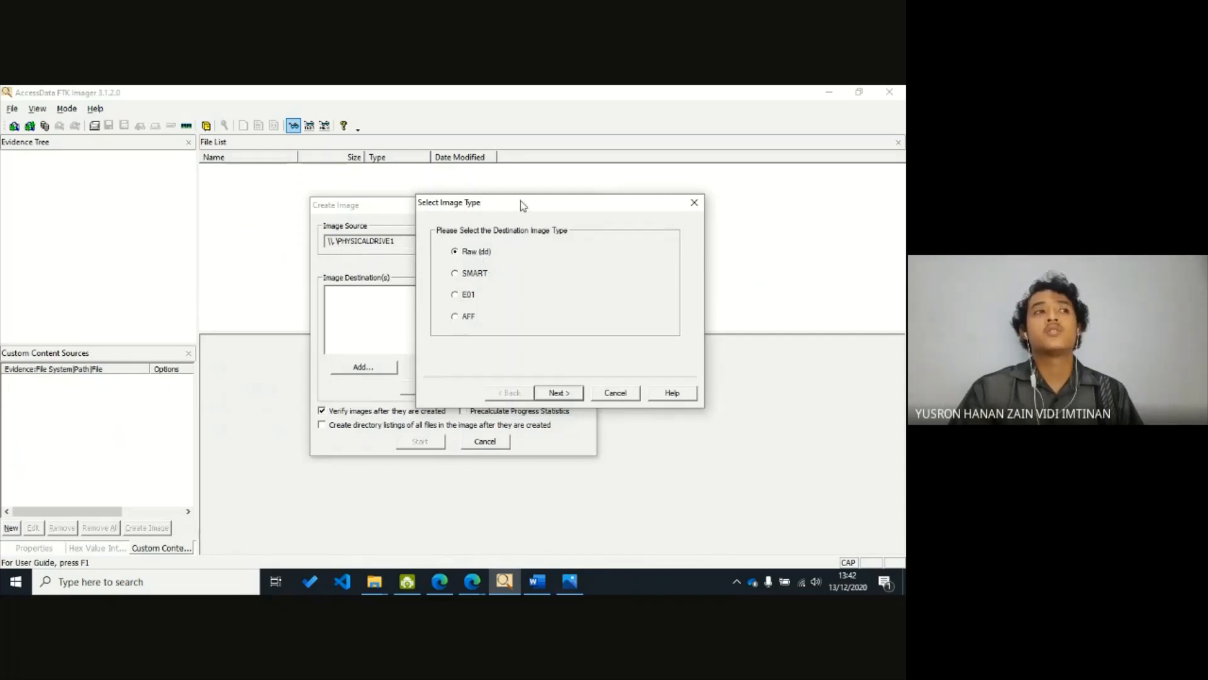
pyautogui.moveTo(519, 201); pyautogui.dragTo(469, 210)
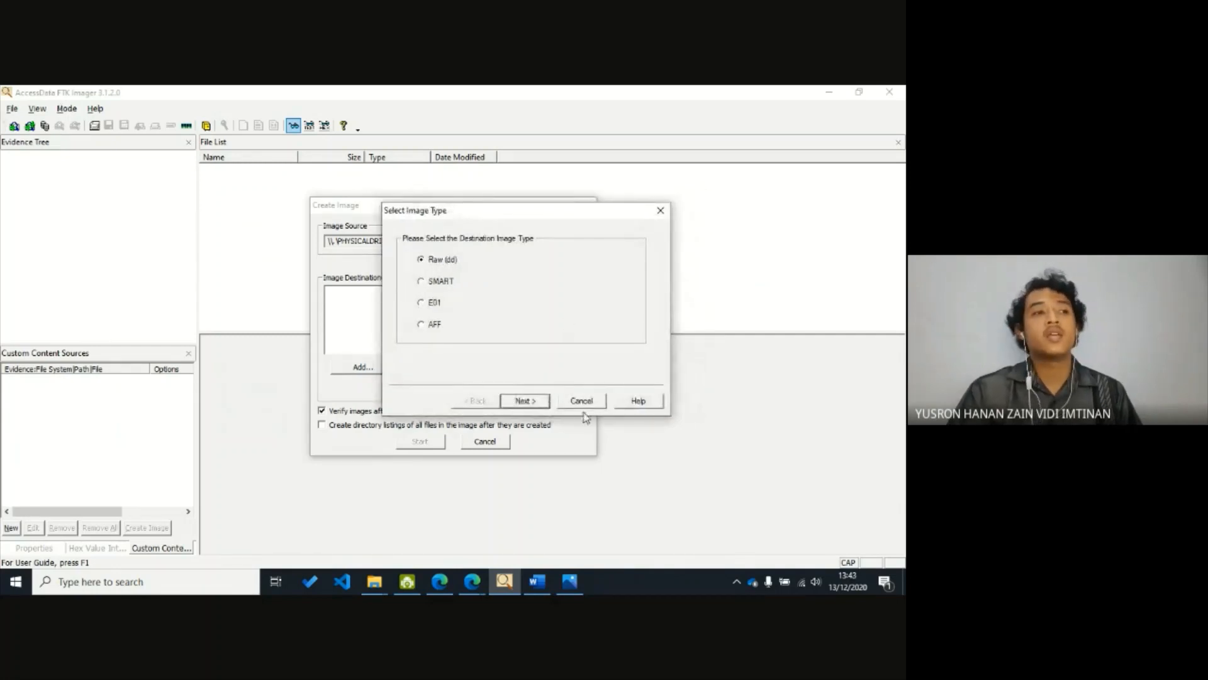
pyautogui.click(523, 401)
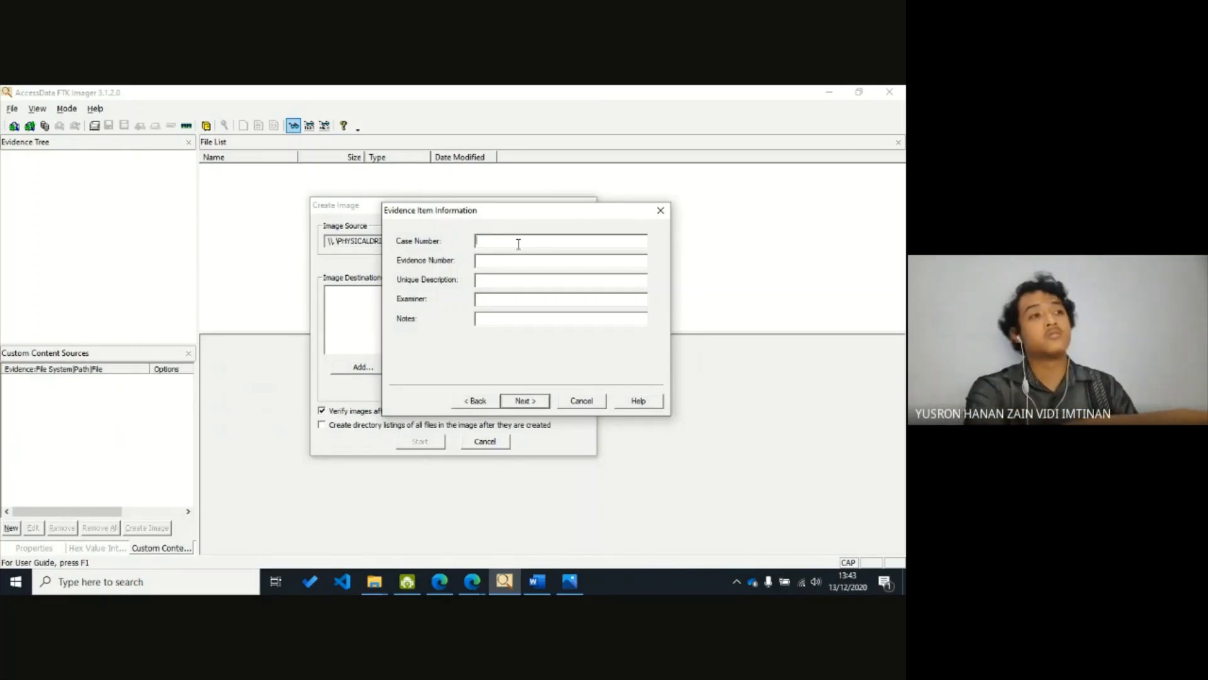
# - Enter case number 01, evidence number 001, unique description FD_EVIDENCE and the examiner's name
pyautogui.write('01')
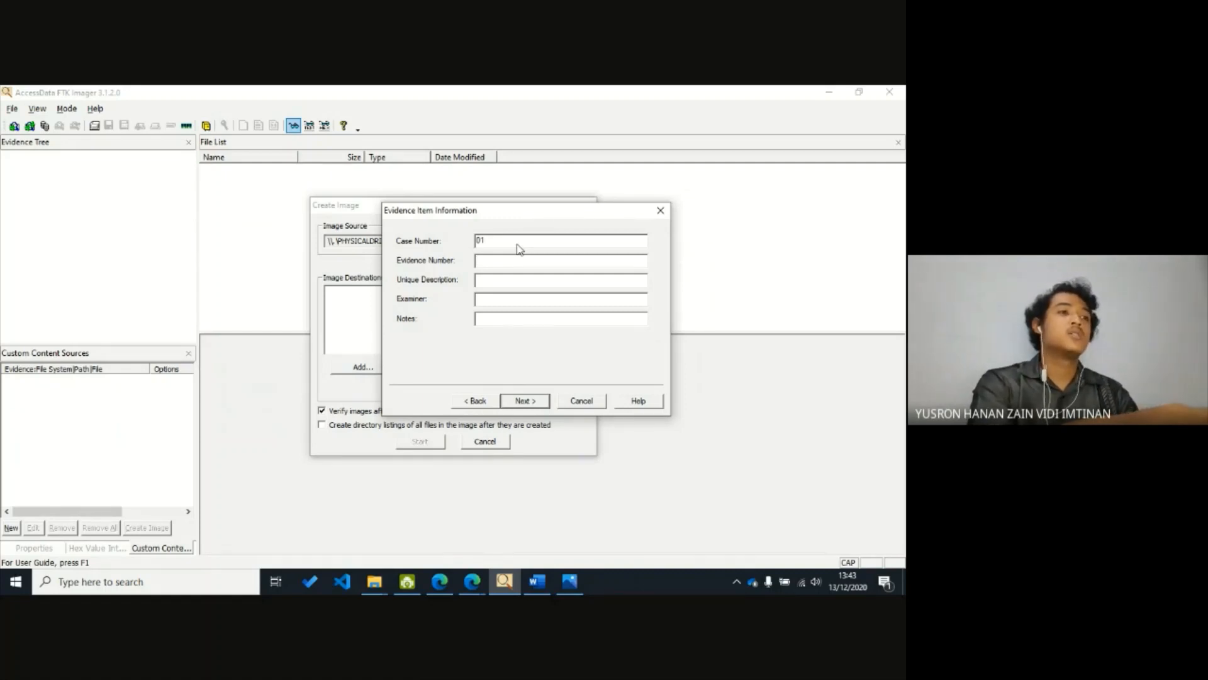
pyautogui.write('001')
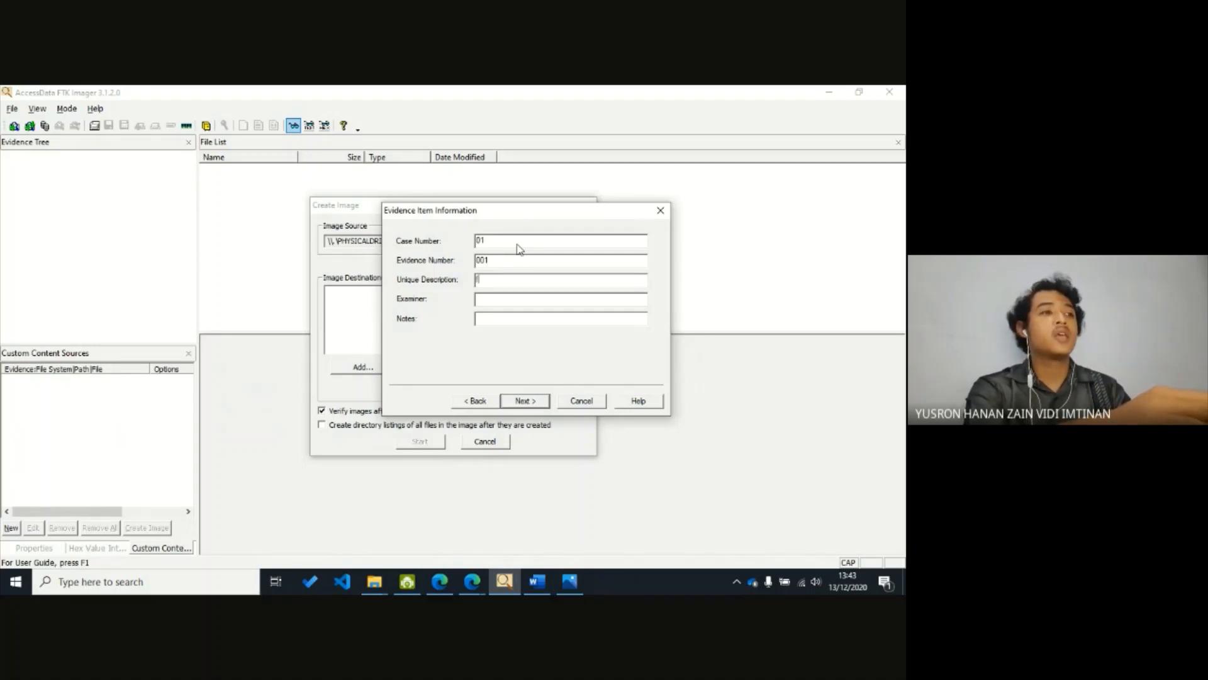
pyautogui.write('FD')
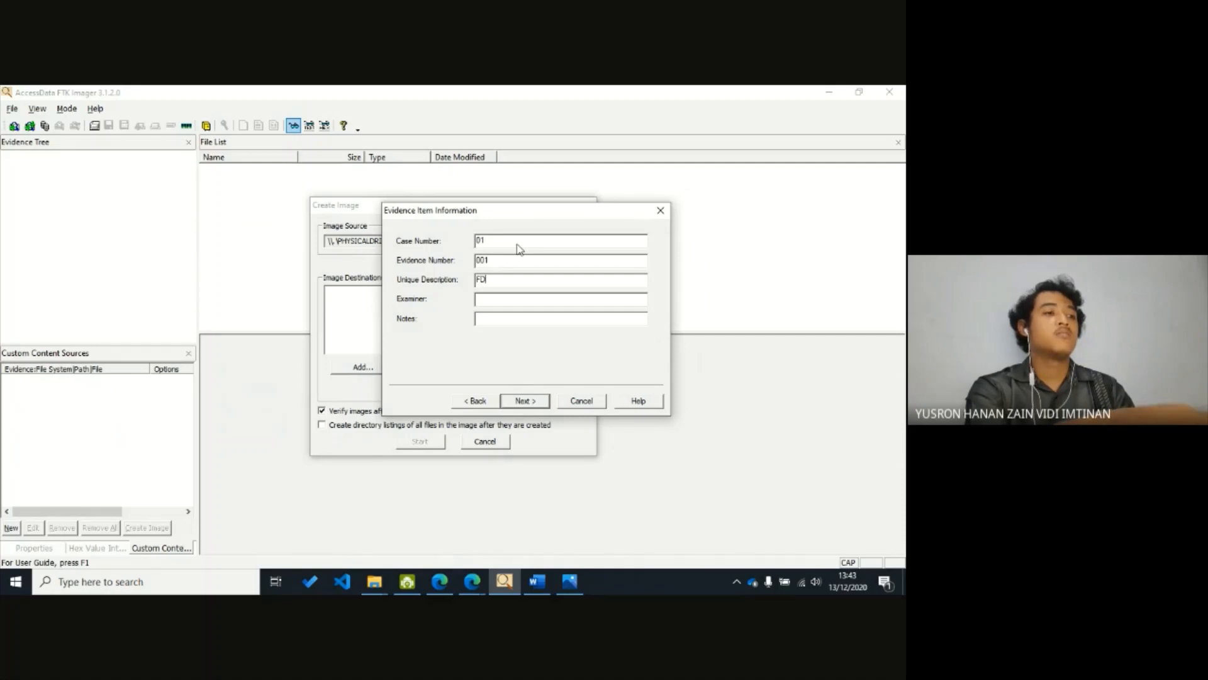
pyautogui.write('_EVI')
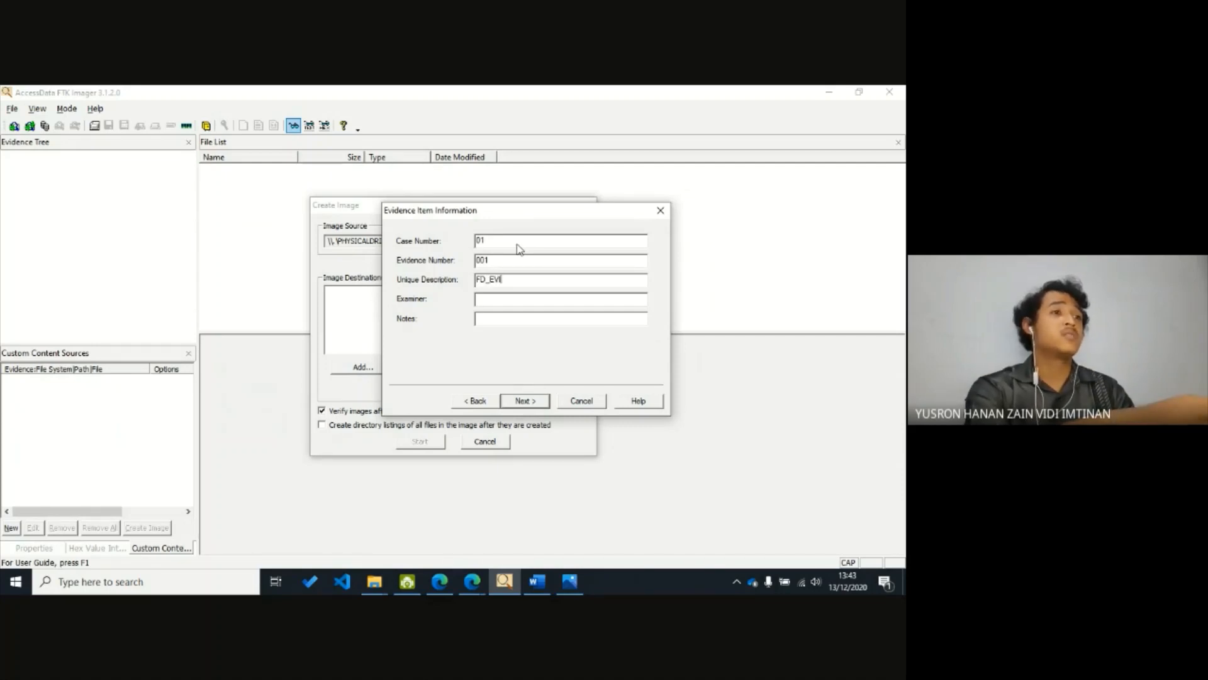
pyautogui.write('DENCE')
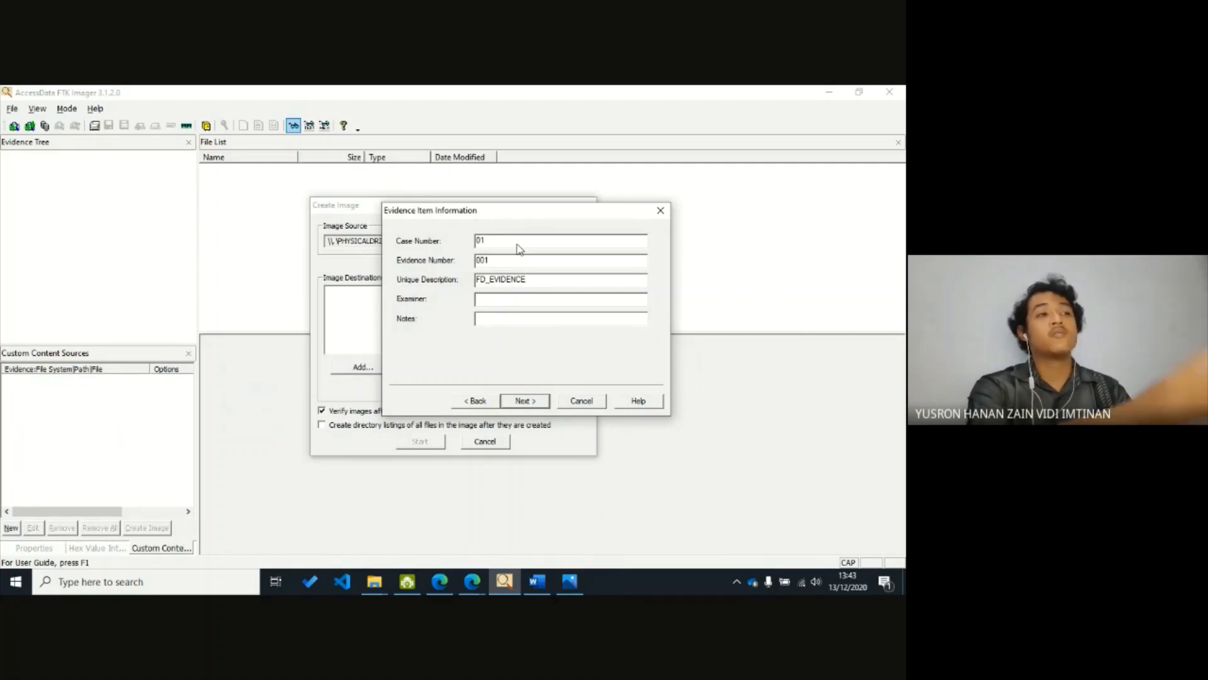
pyautogui.write('Yusron ')
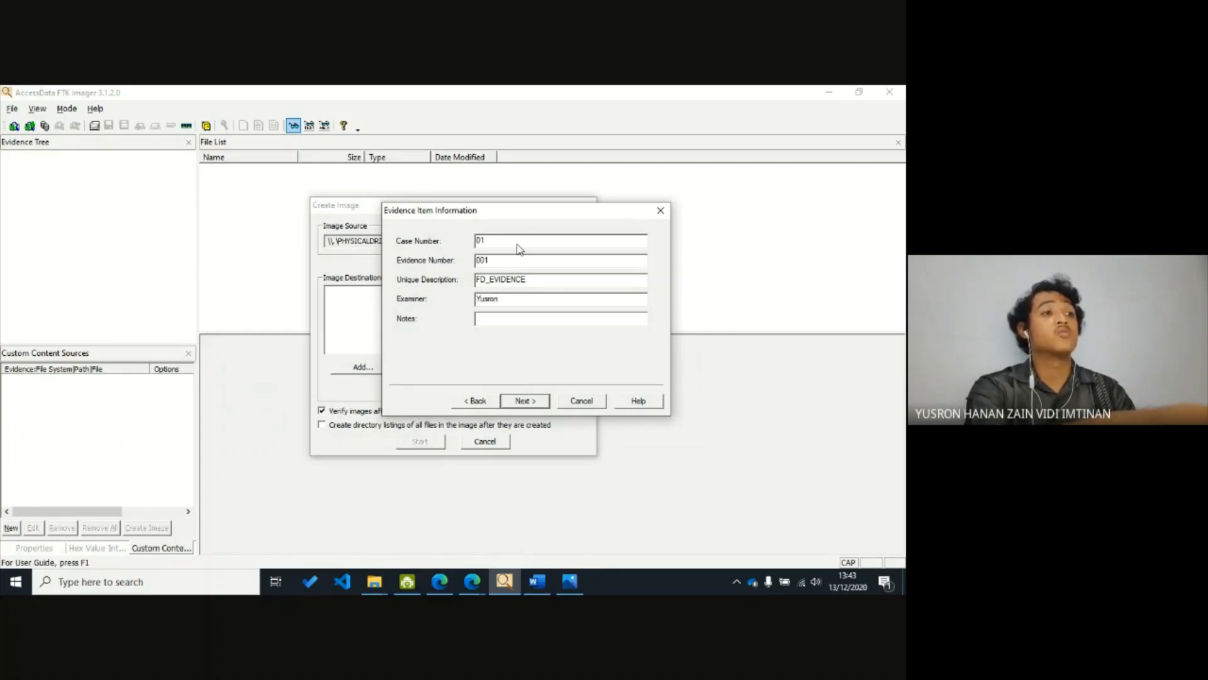
pyautogui.write('Hanan')
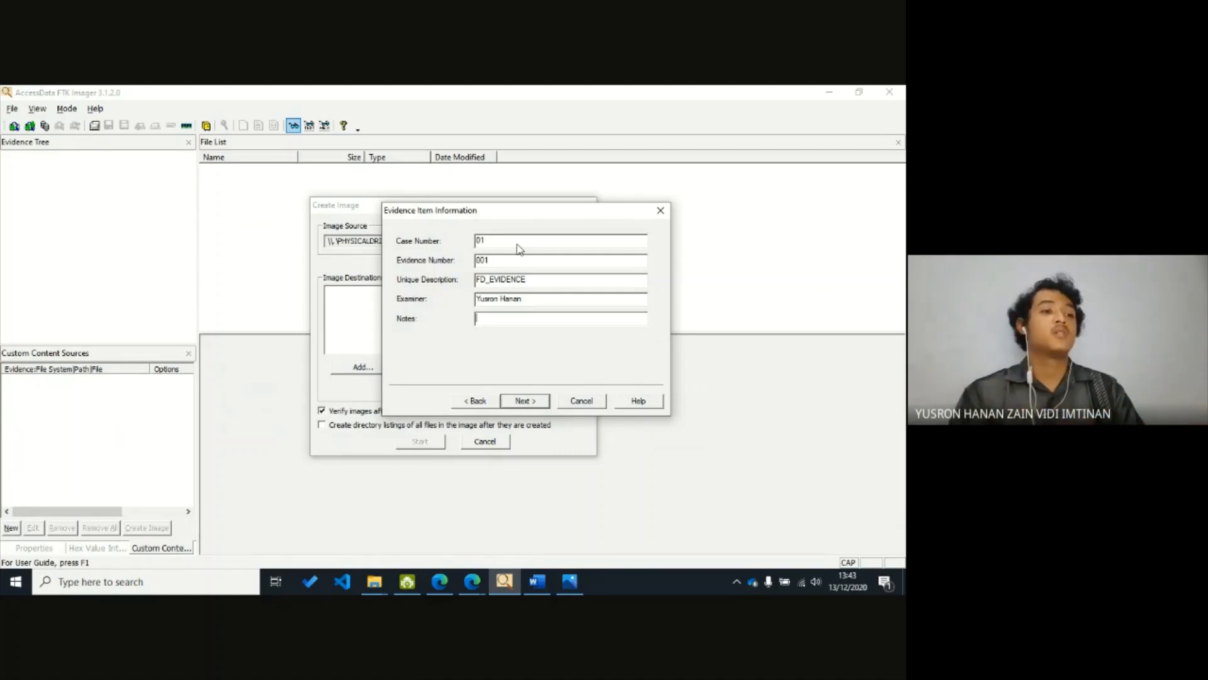
# - Check the sandisk USB.jpg photo, enter "It's black with red" as the evidence notes, and continue to the image destination
pyautogui.click(570, 581)
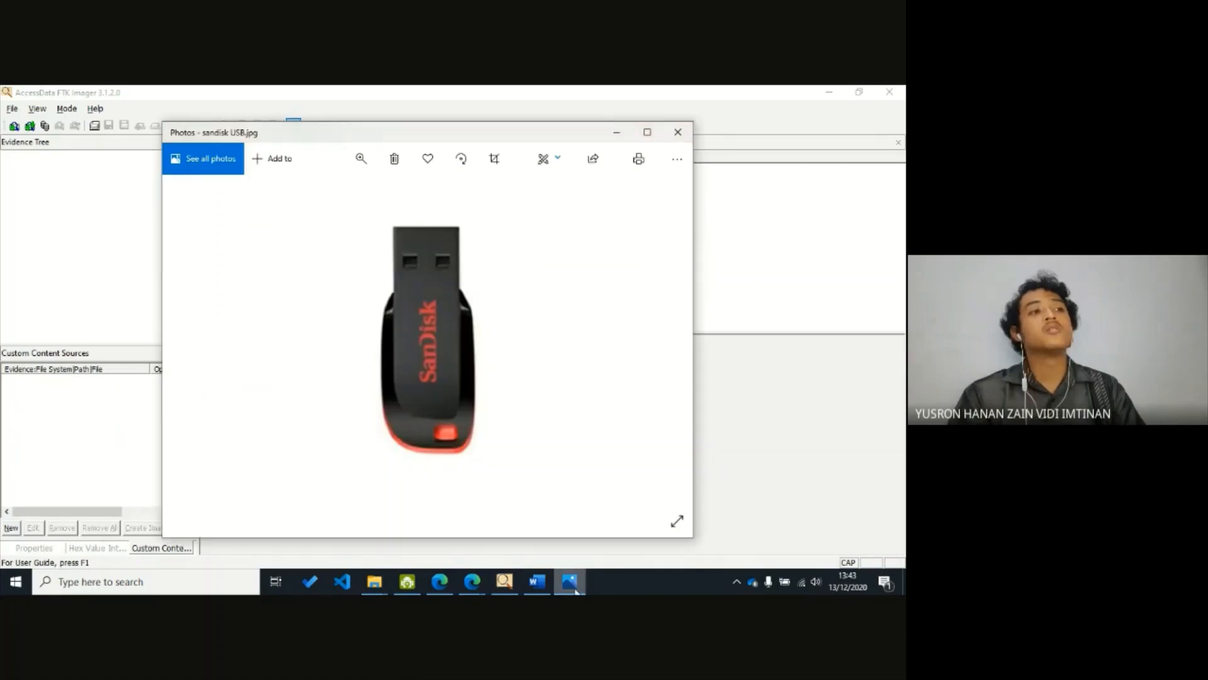
pyautogui.click(569, 582)
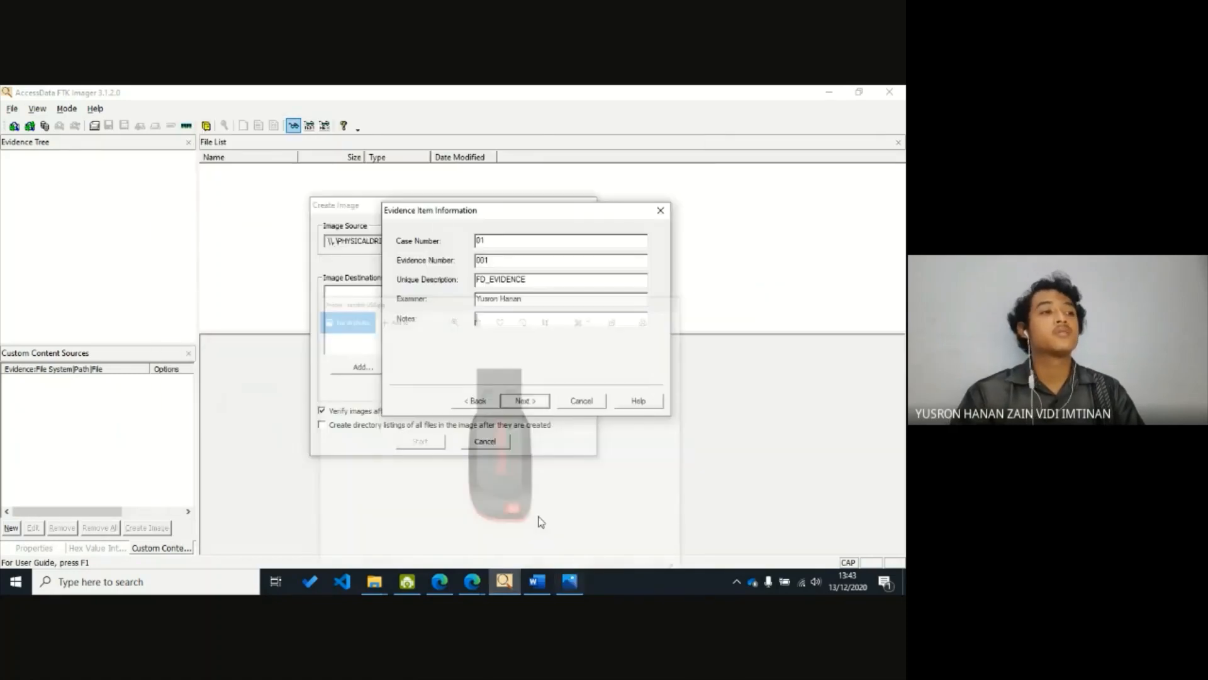
pyautogui.click(500, 322)
pyautogui.write("It's ")
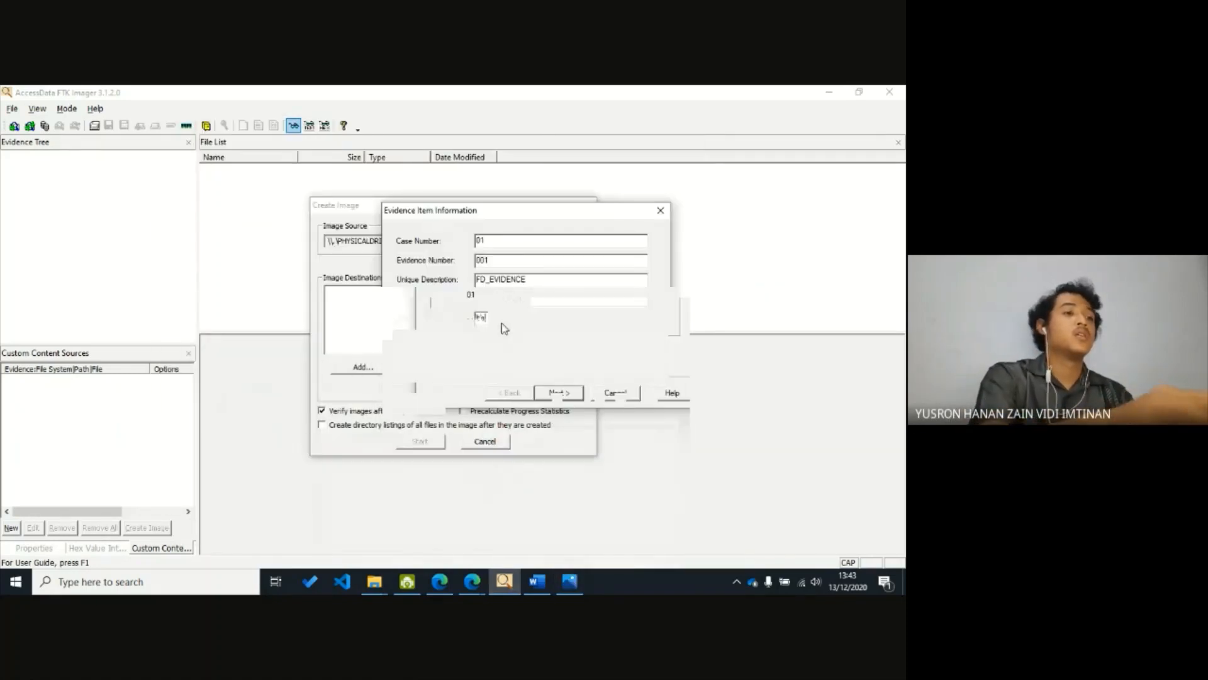
pyautogui.write('black with red')
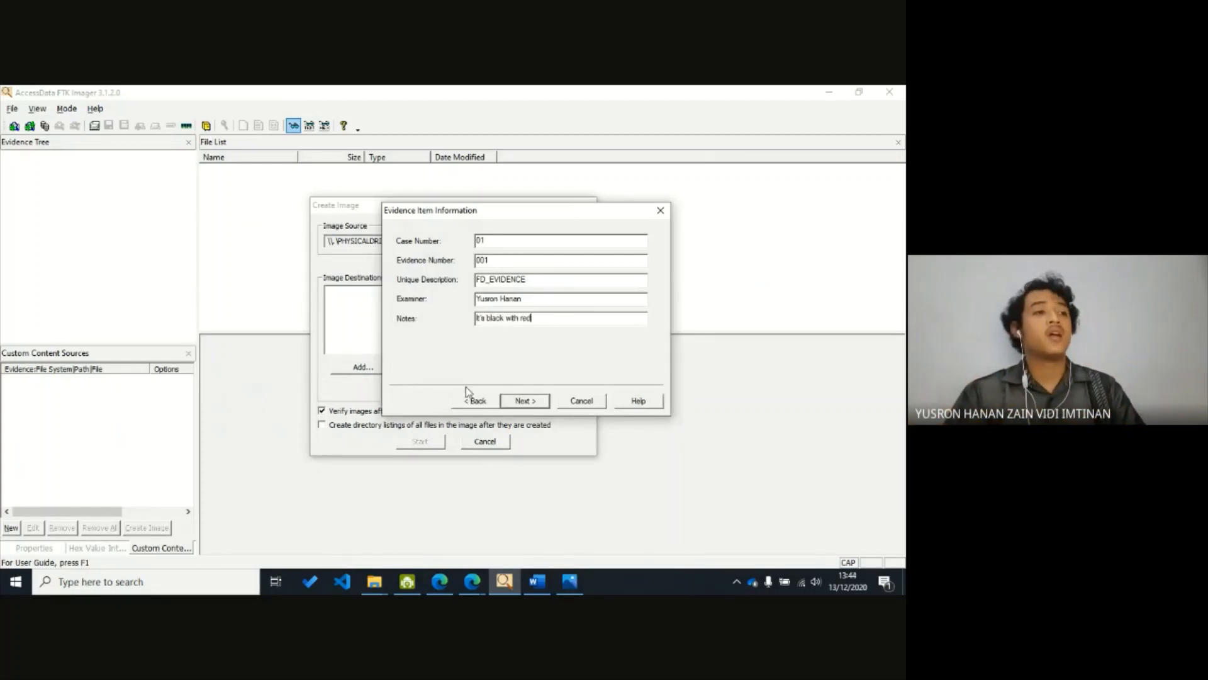
pyautogui.click(536, 402)
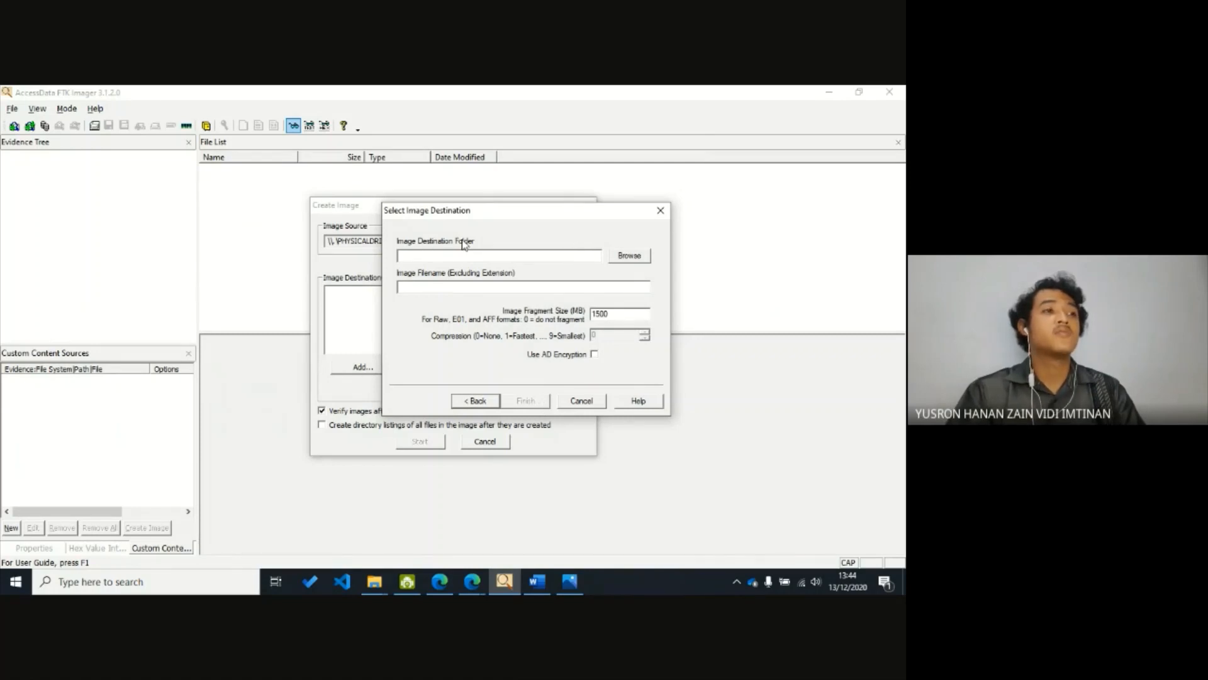
# - Set the image destination folder to CASE01 on drive D:, within OneDrive - Telkom University, Courses, Cyber Security, FINAL PROJECT
pyautogui.click(630, 258)
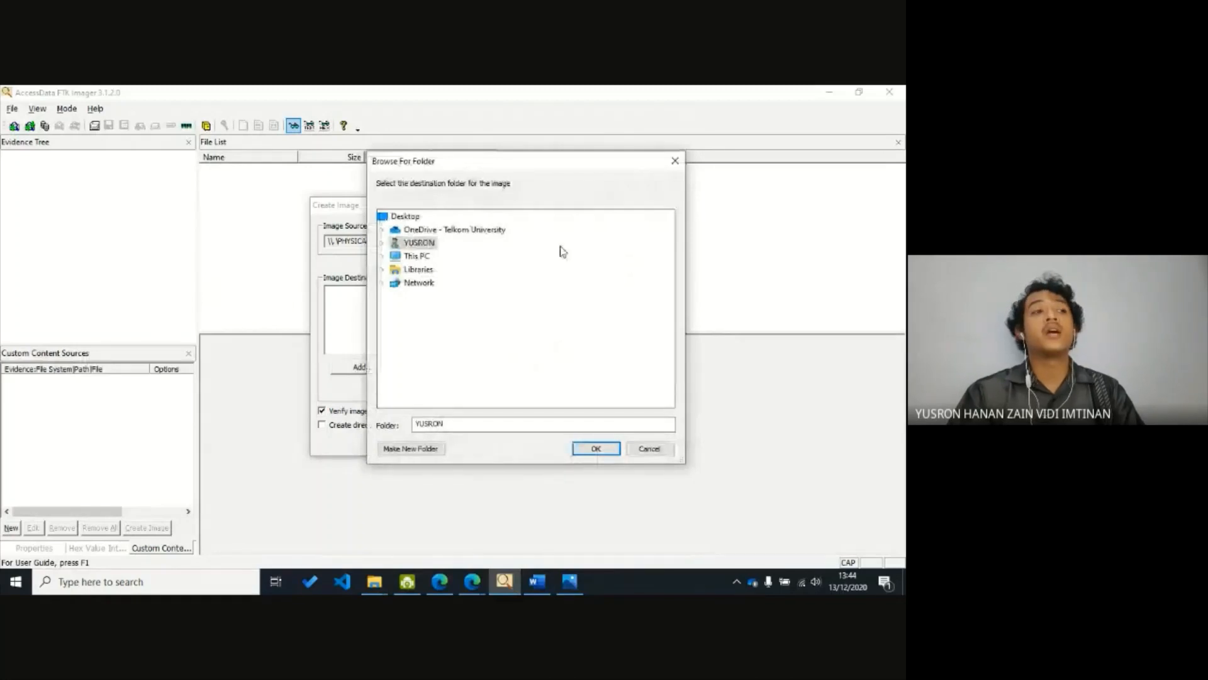
pyautogui.click(383, 256)
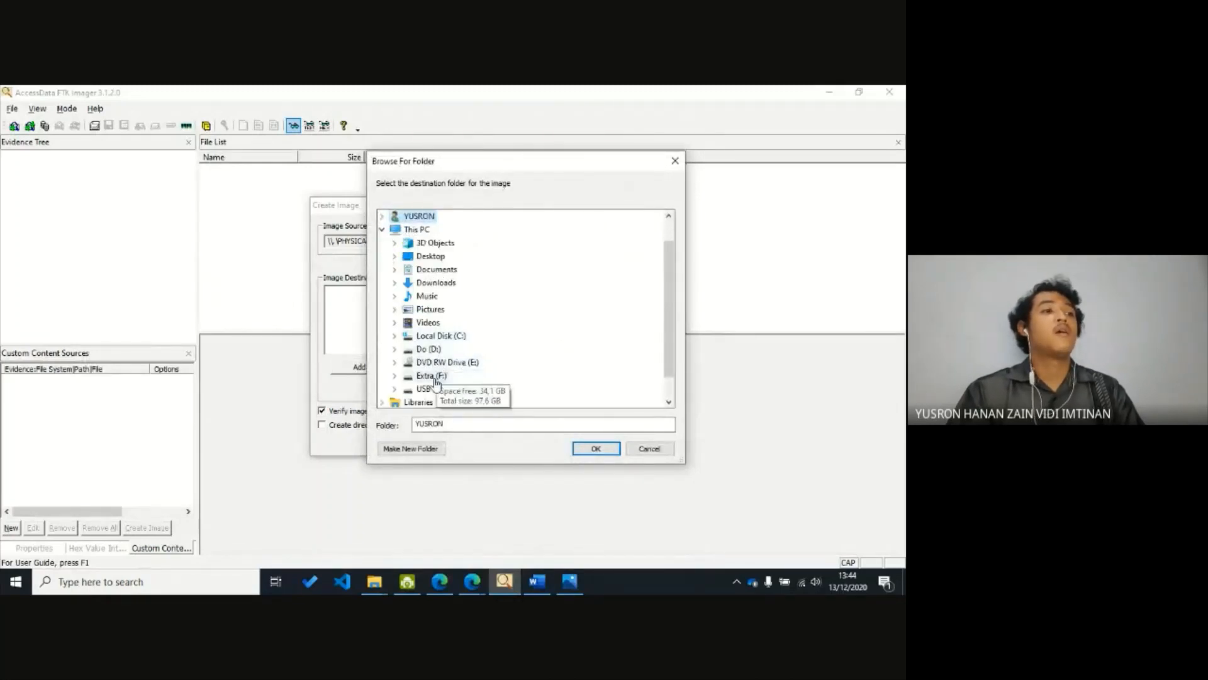
pyautogui.doubleClick(433, 377)
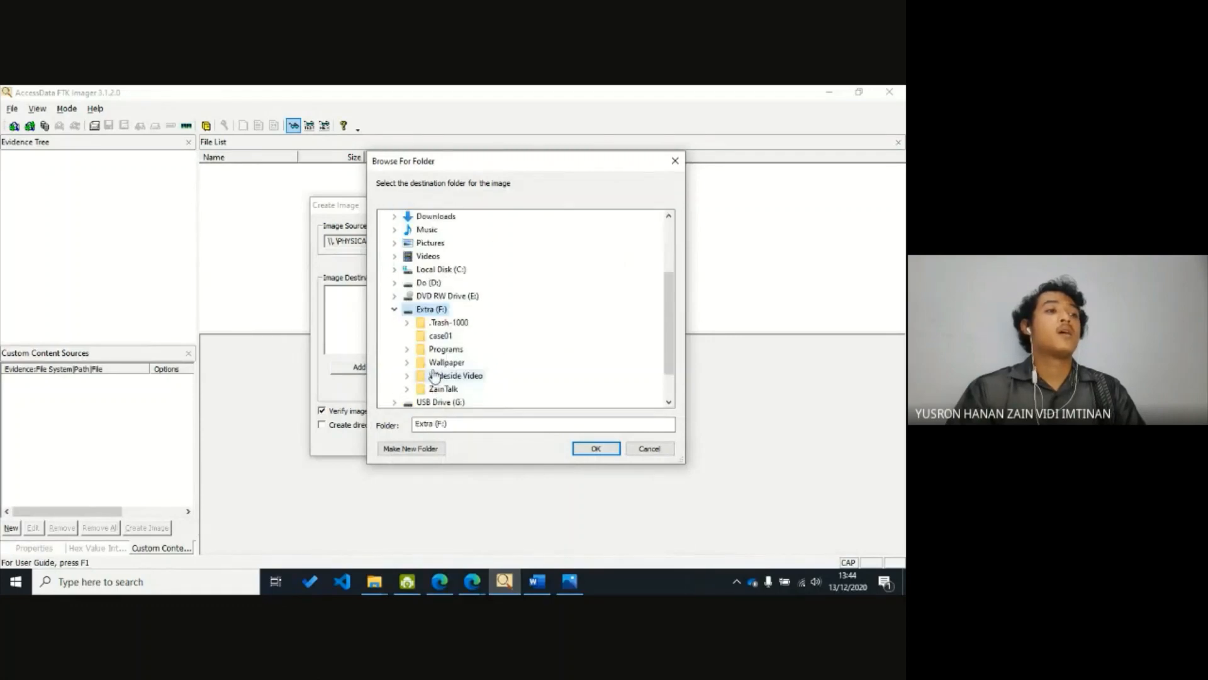
pyautogui.doubleClick(432, 286)
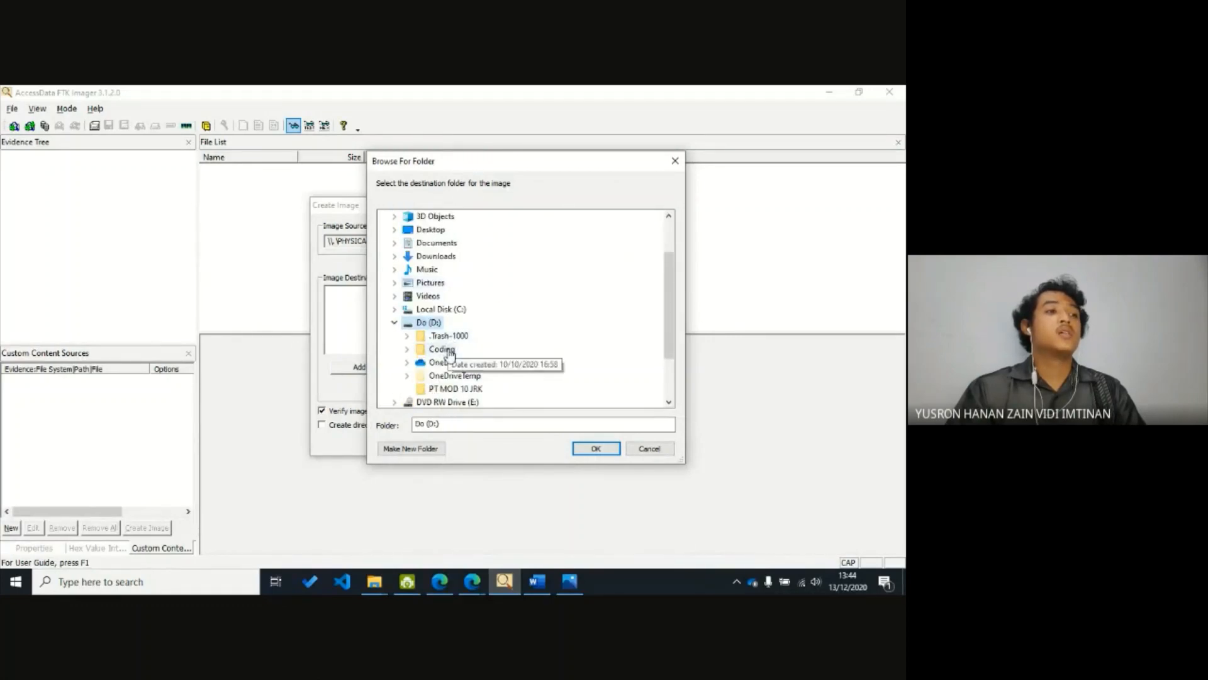
pyautogui.doubleClick(463, 362)
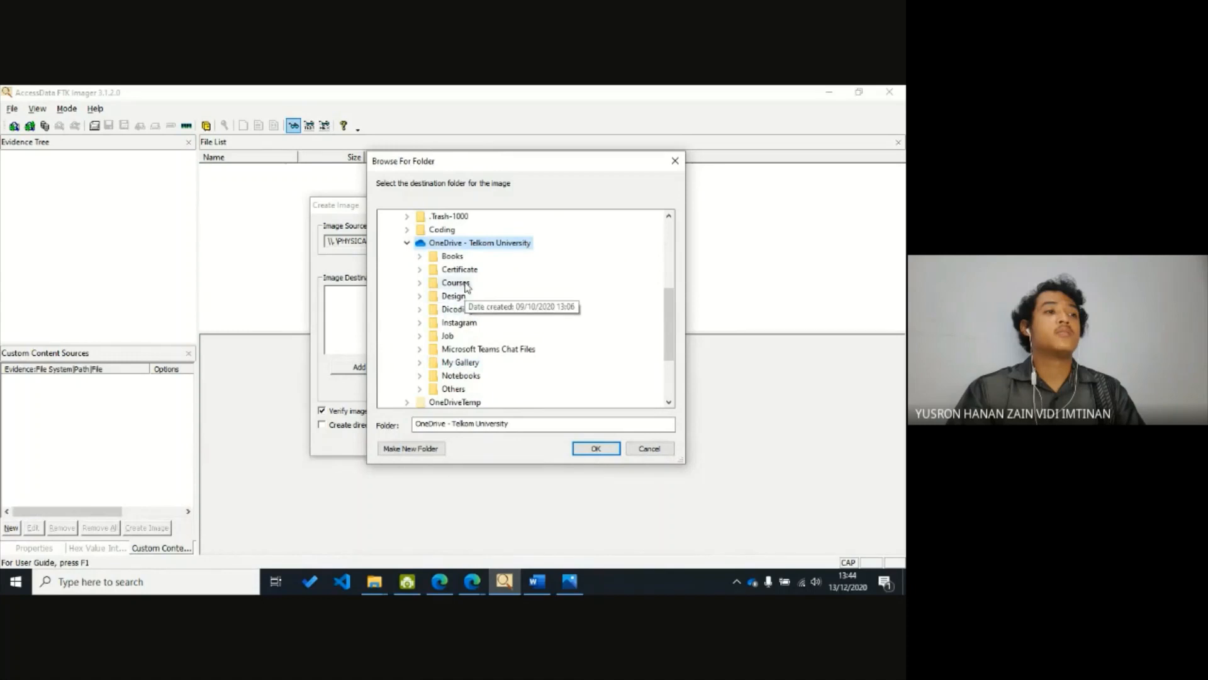
pyautogui.doubleClick(456, 282)
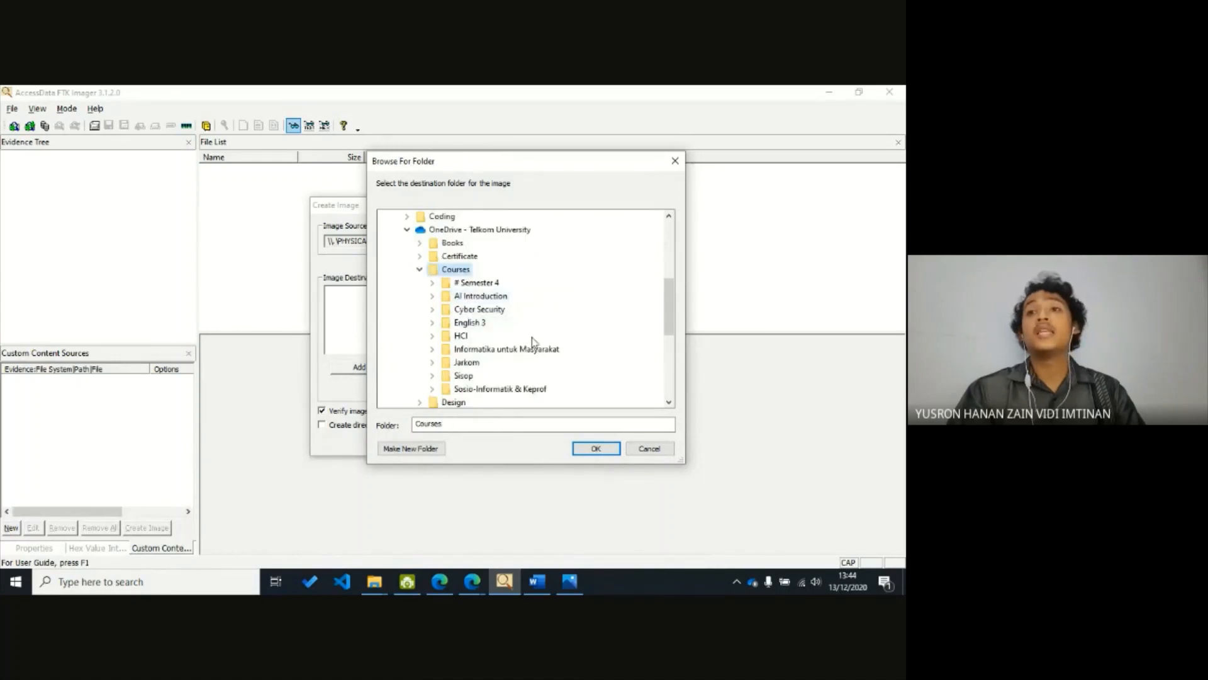
pyautogui.doubleClick(480, 309)
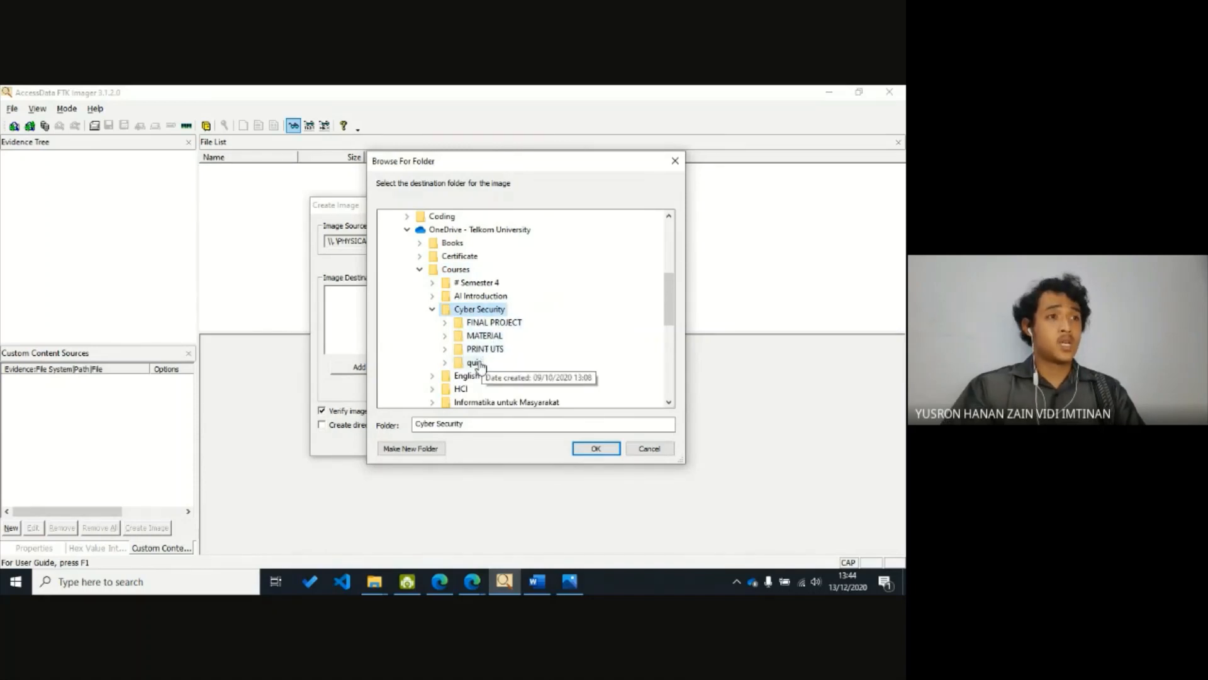
pyautogui.doubleClick(494, 322)
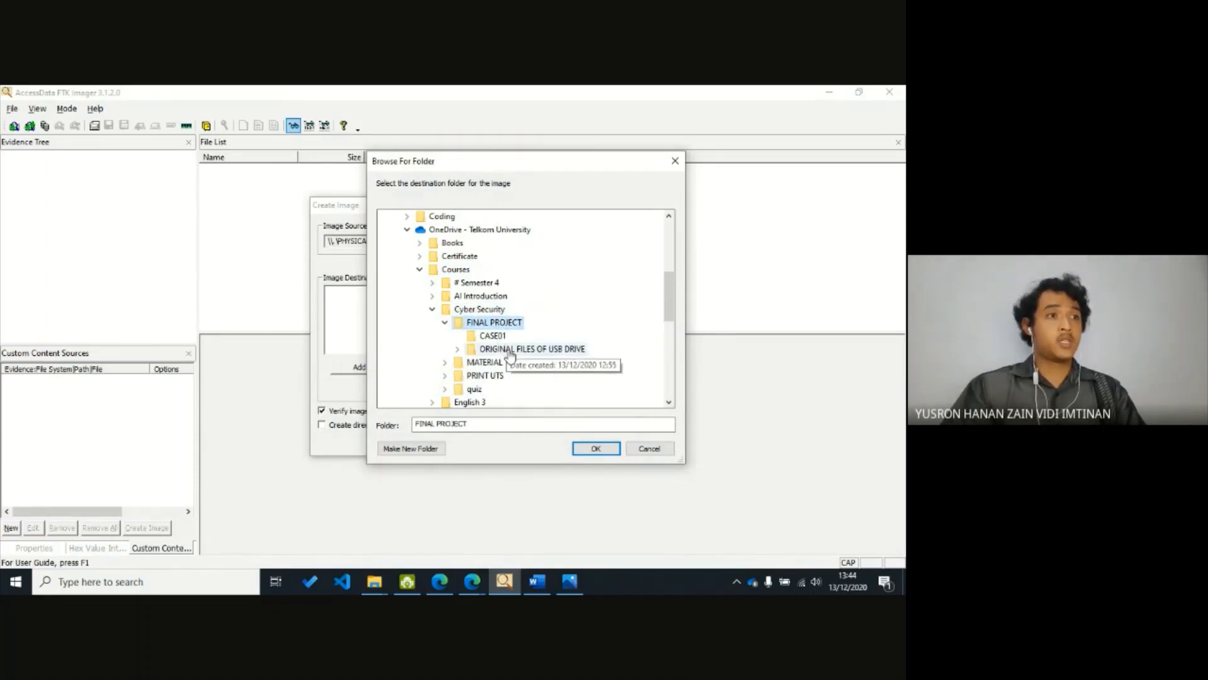
pyautogui.click(493, 335)
pyautogui.click(595, 448)
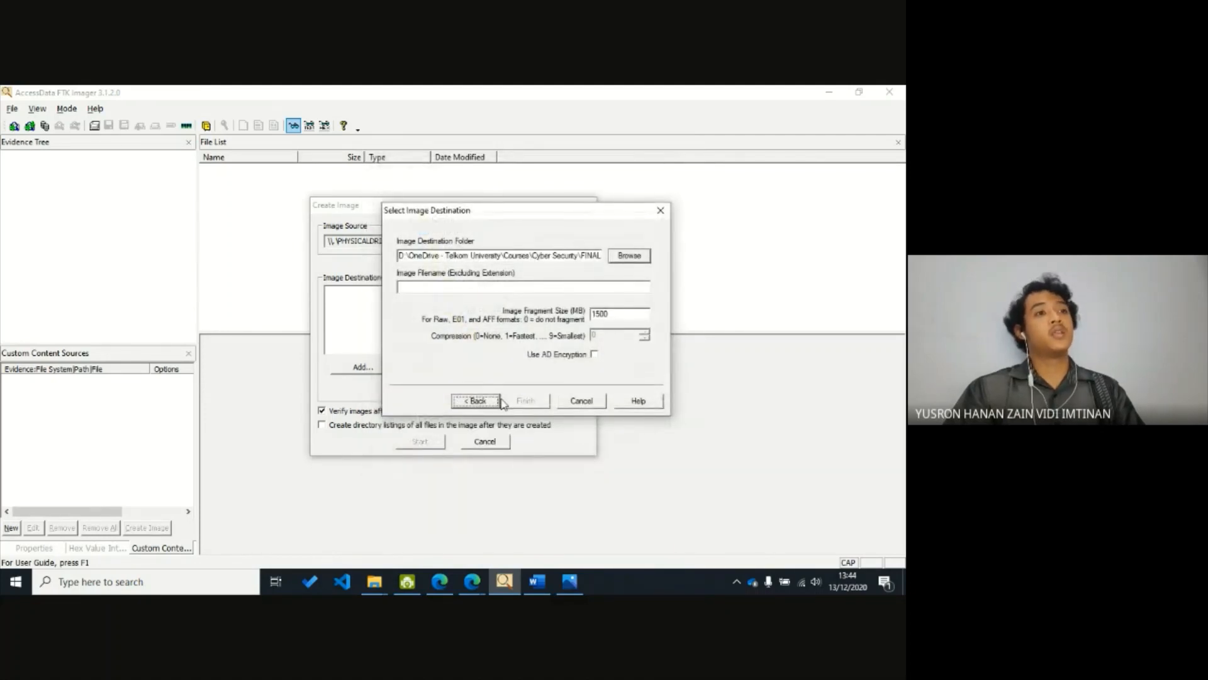
# - Set the image filename to FD_EVIDENCE_CASE01 and finish the image destination setup
pyautogui.click(503, 286)
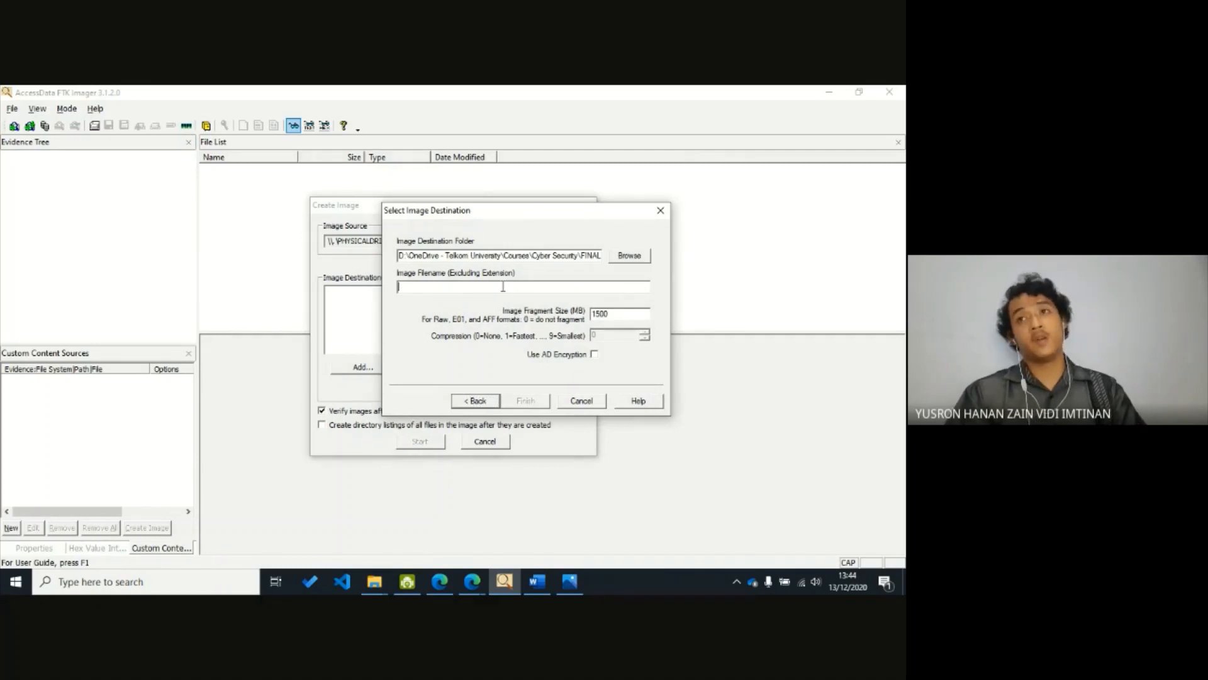
pyautogui.write('CA')
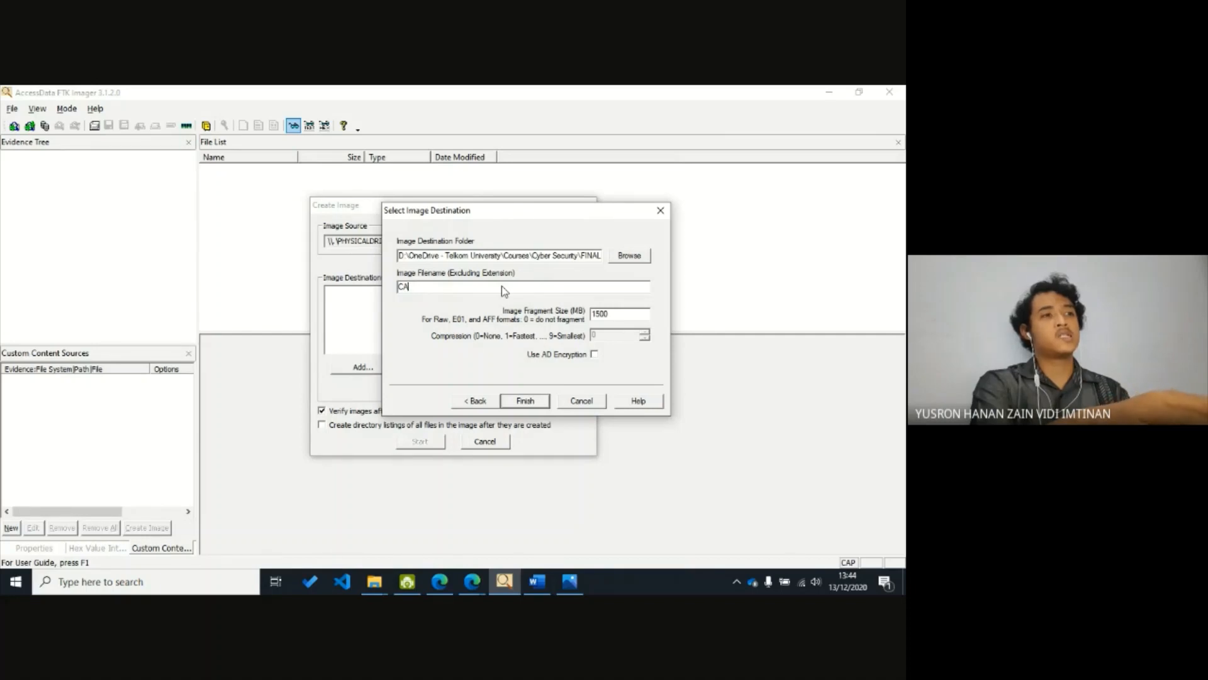
pyautogui.press('BackSpace')
pyautogui.press('BackSpace')
pyautogui.write('FD_EV')
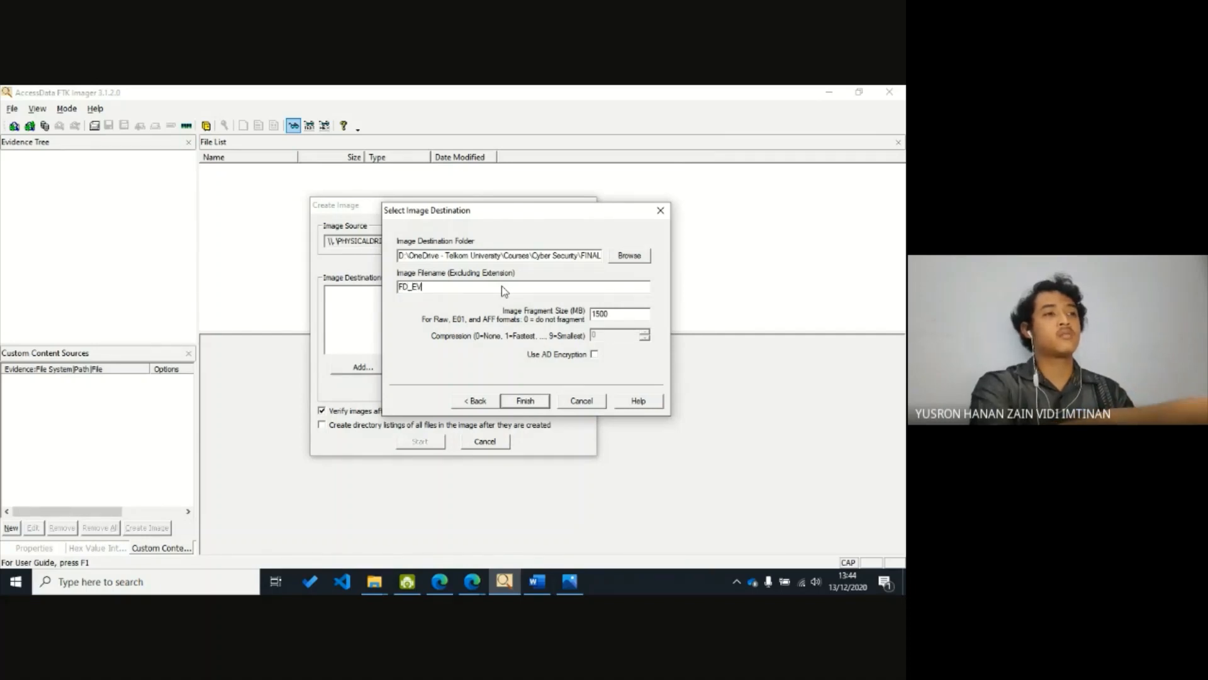
pyautogui.write('IDENCE_C')
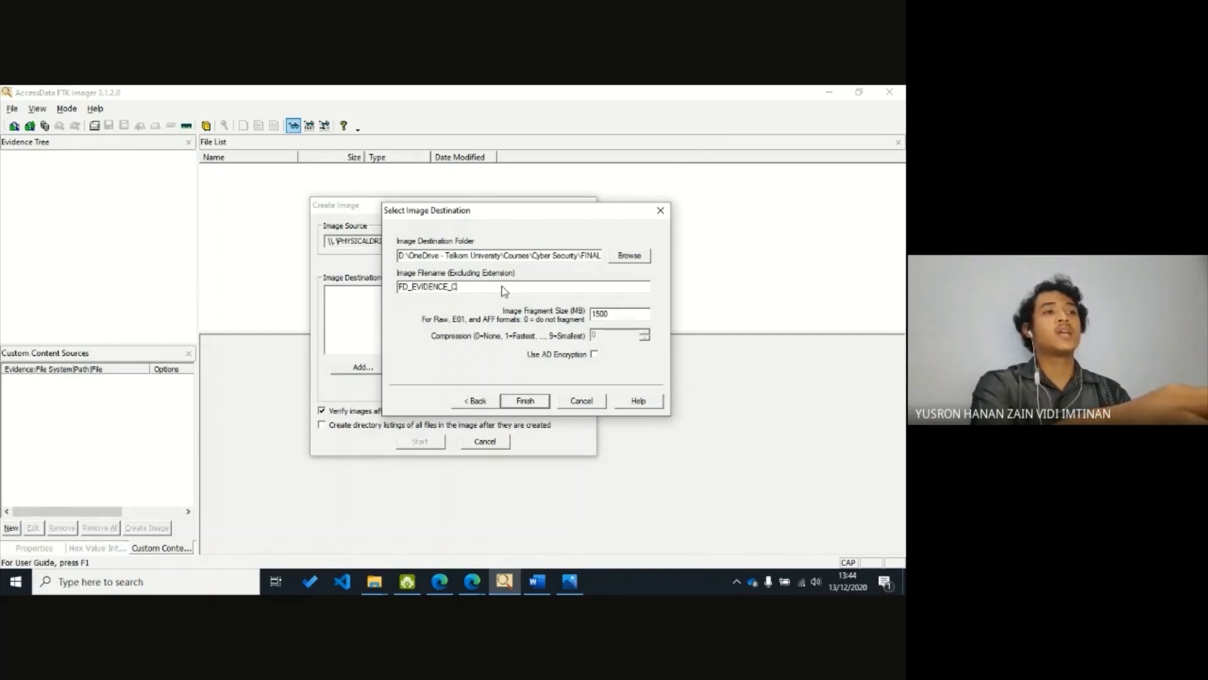
pyautogui.write('ASE01')
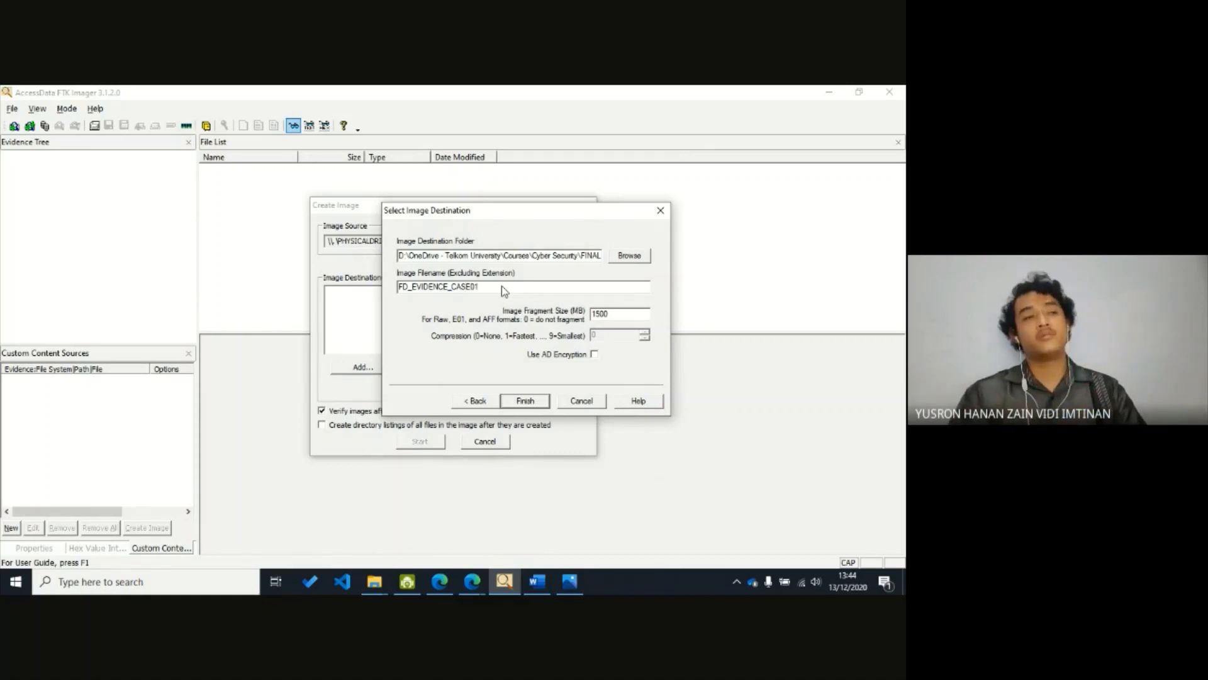
pyautogui.click(540, 404)
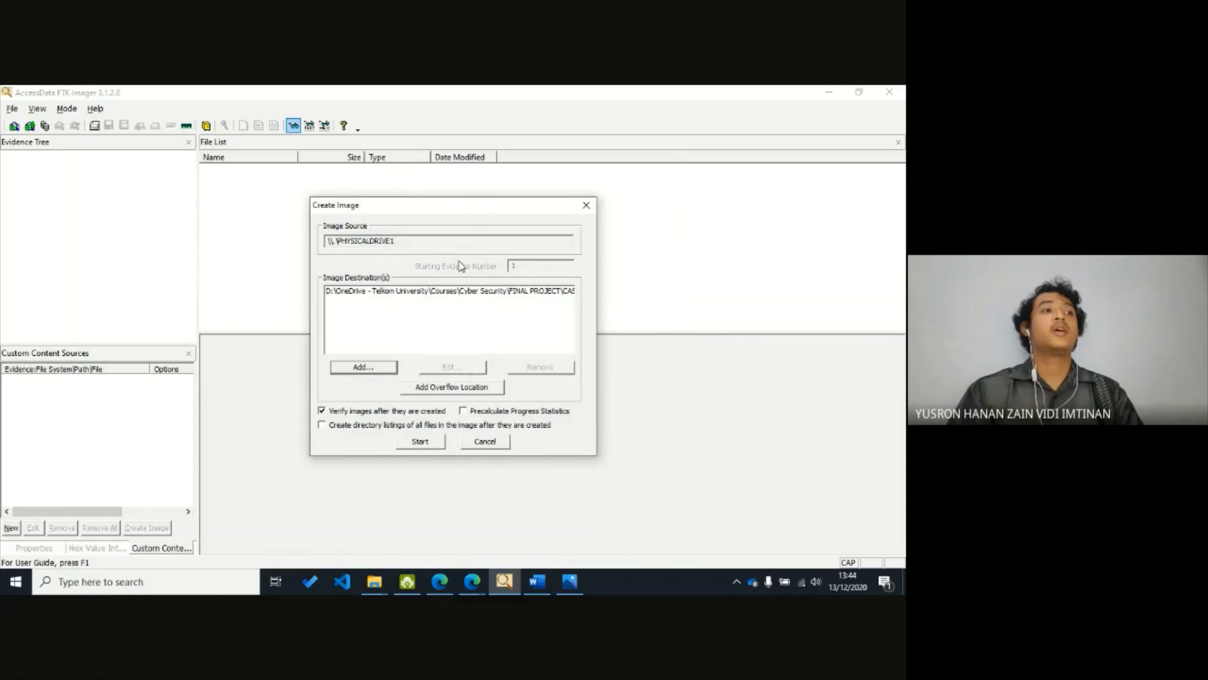
# - Start creating the disk image of PHYSICALDRIVE1 in the configured destination
pyautogui.moveTo(460, 214); pyautogui.dragTo(494, 196)
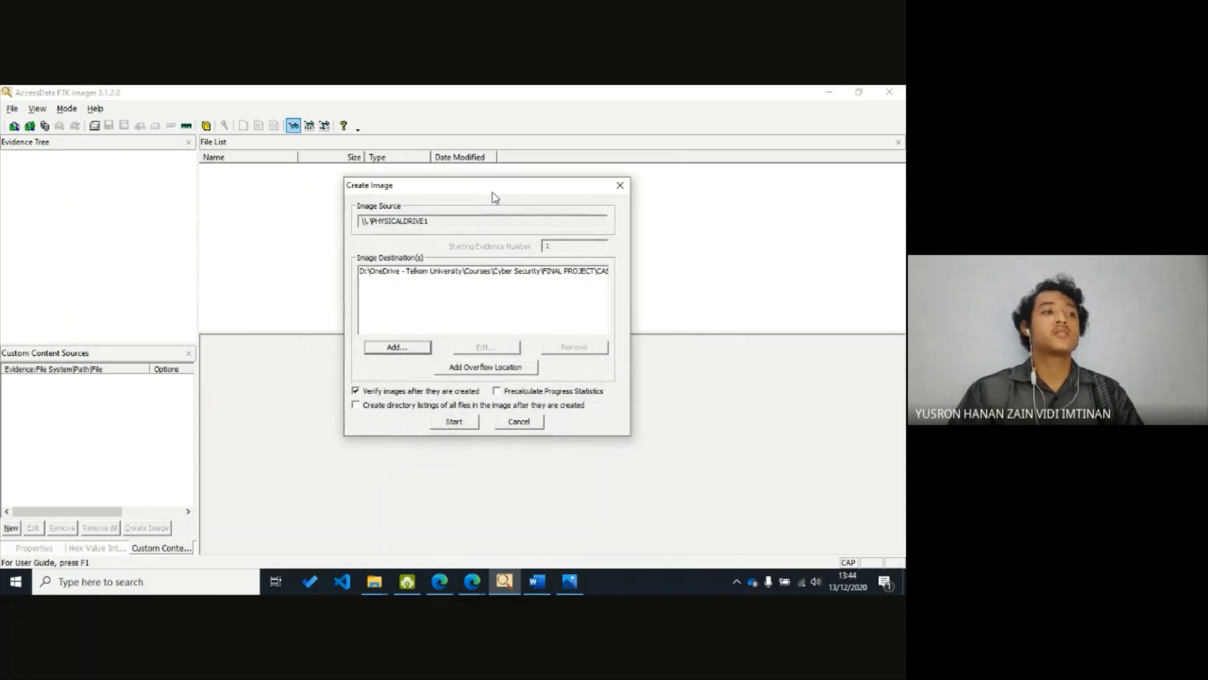
pyautogui.click(432, 276)
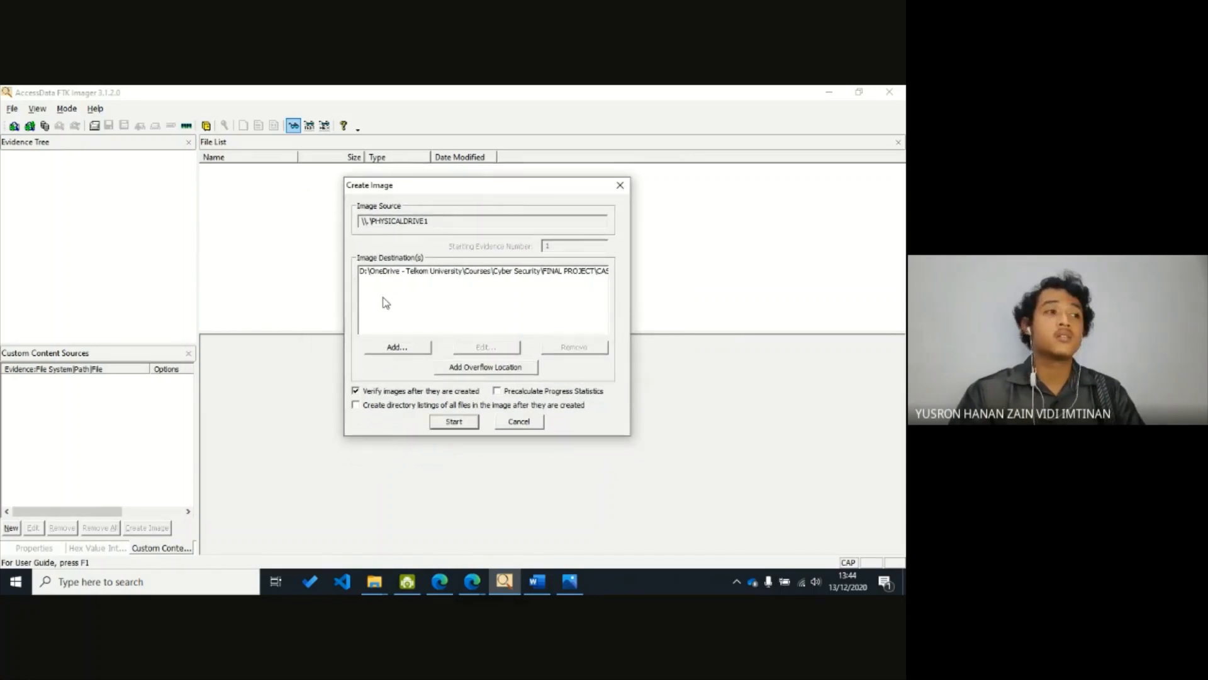
pyautogui.click(452, 421)
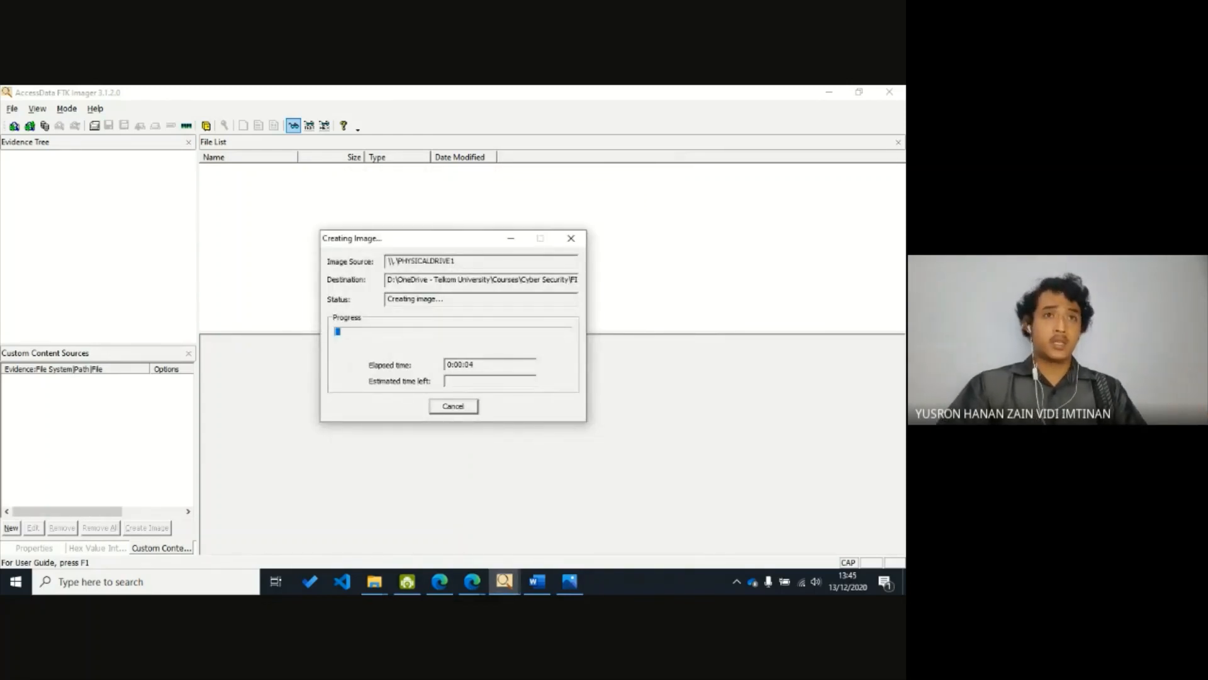
pyautogui.hotkey('alt', 'Tab')
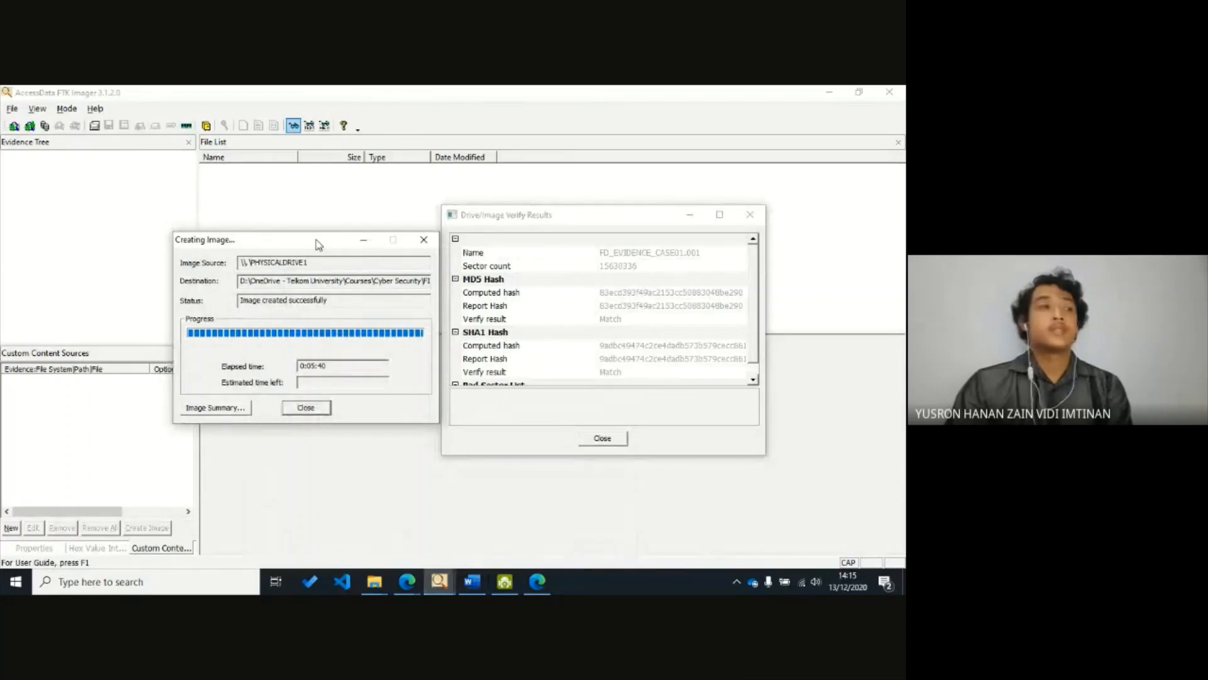
# - Check the elapsed time of the completed image creation and close the progress window
pyautogui.moveTo(300, 250); pyautogui.dragTo(309, 243)
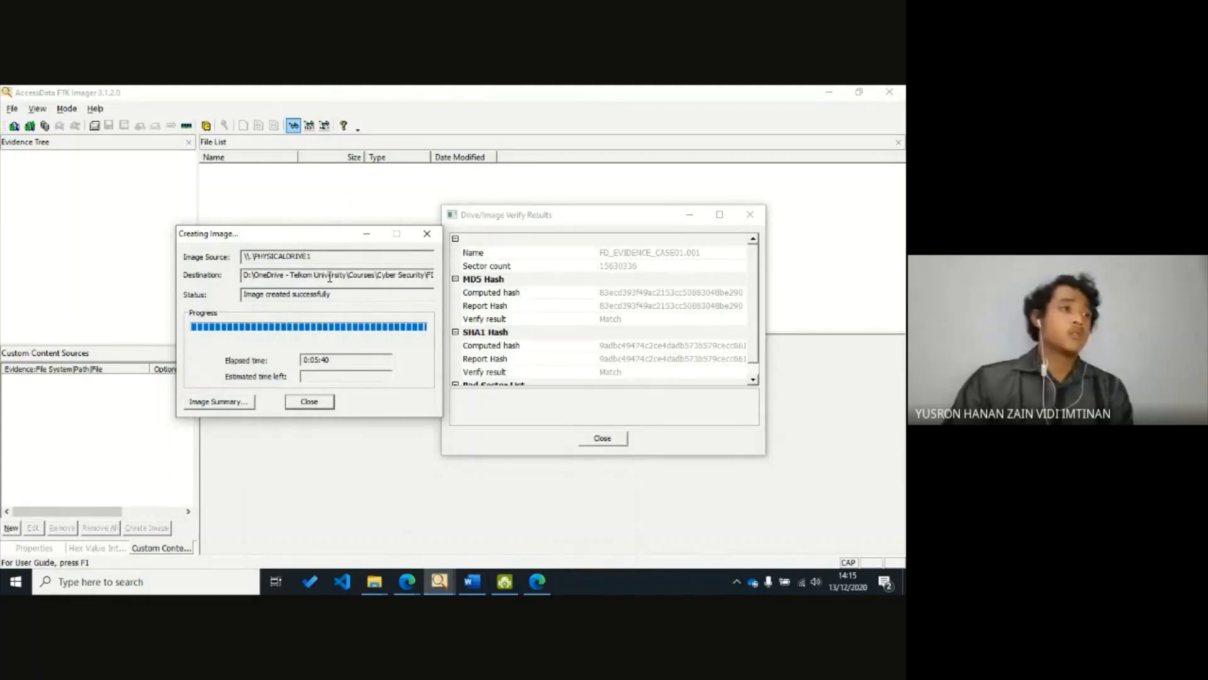
pyautogui.moveTo(330, 360); pyautogui.dragTo(302, 360)
pyautogui.click(316, 359)
pyautogui.doubleClick(315, 359)
pyautogui.click(314, 359)
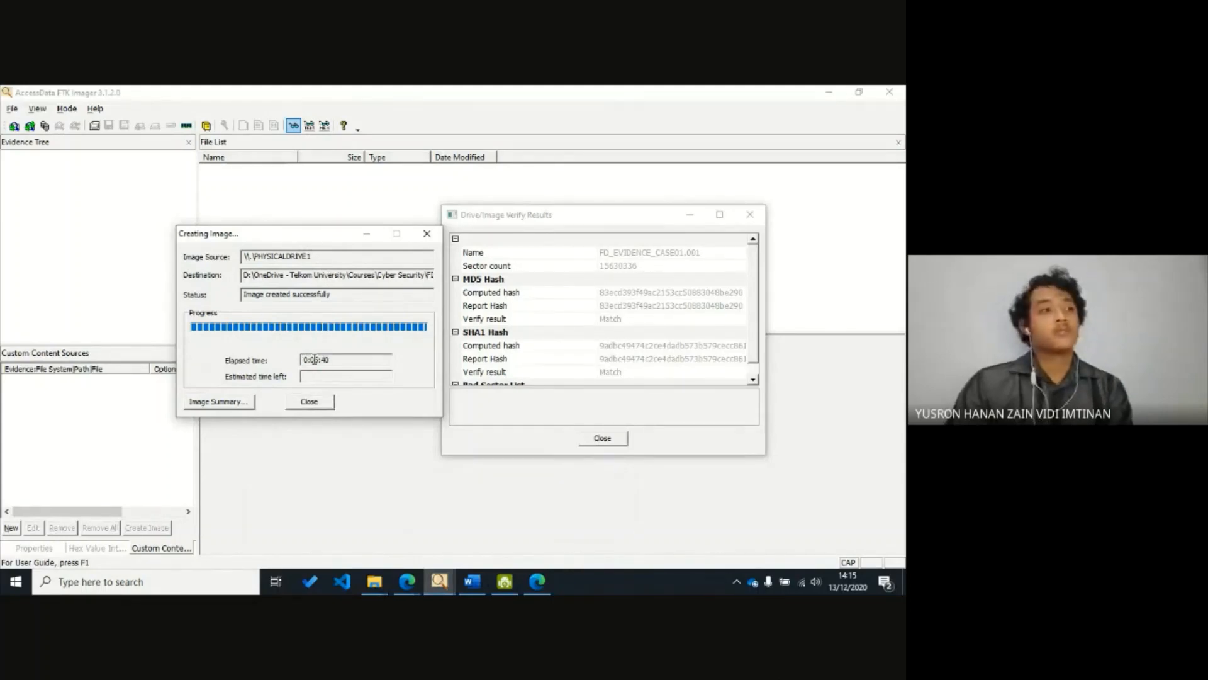
pyautogui.click(307, 402)
# - Review the MD5 hash, SHA1 hash and bad sector verification results for the image, and close them
pyautogui.moveTo(553, 213); pyautogui.dragTo(438, 199)
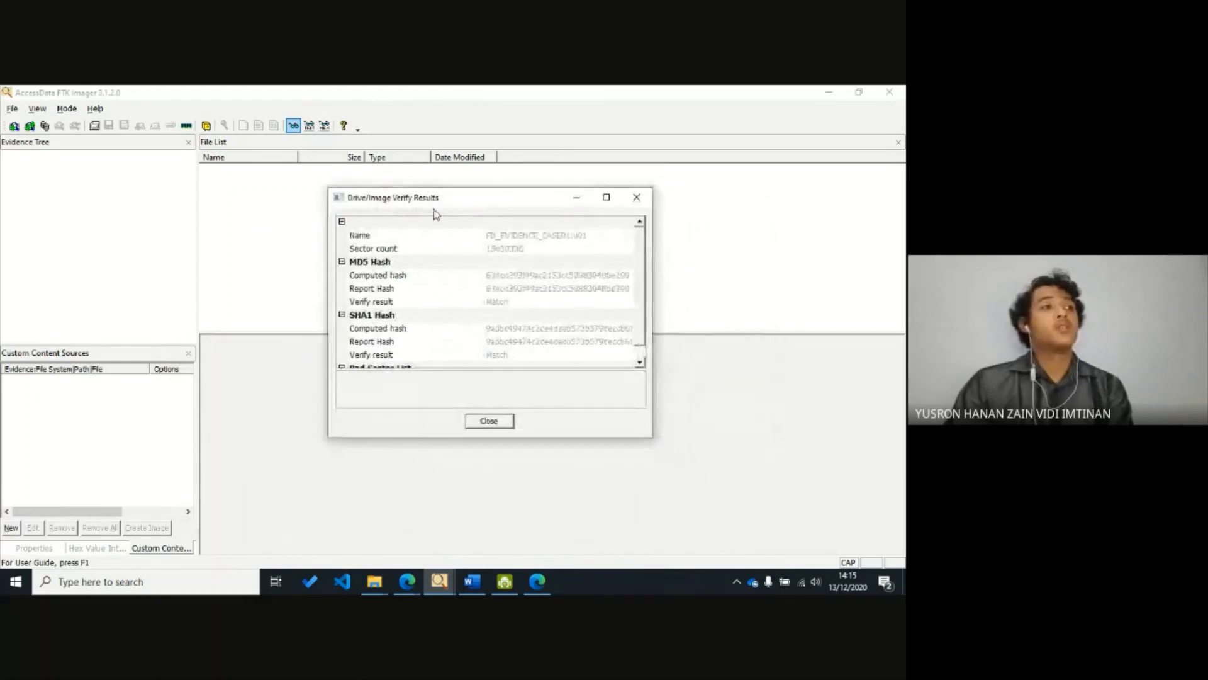
pyautogui.scroll(-1, 459, 318)
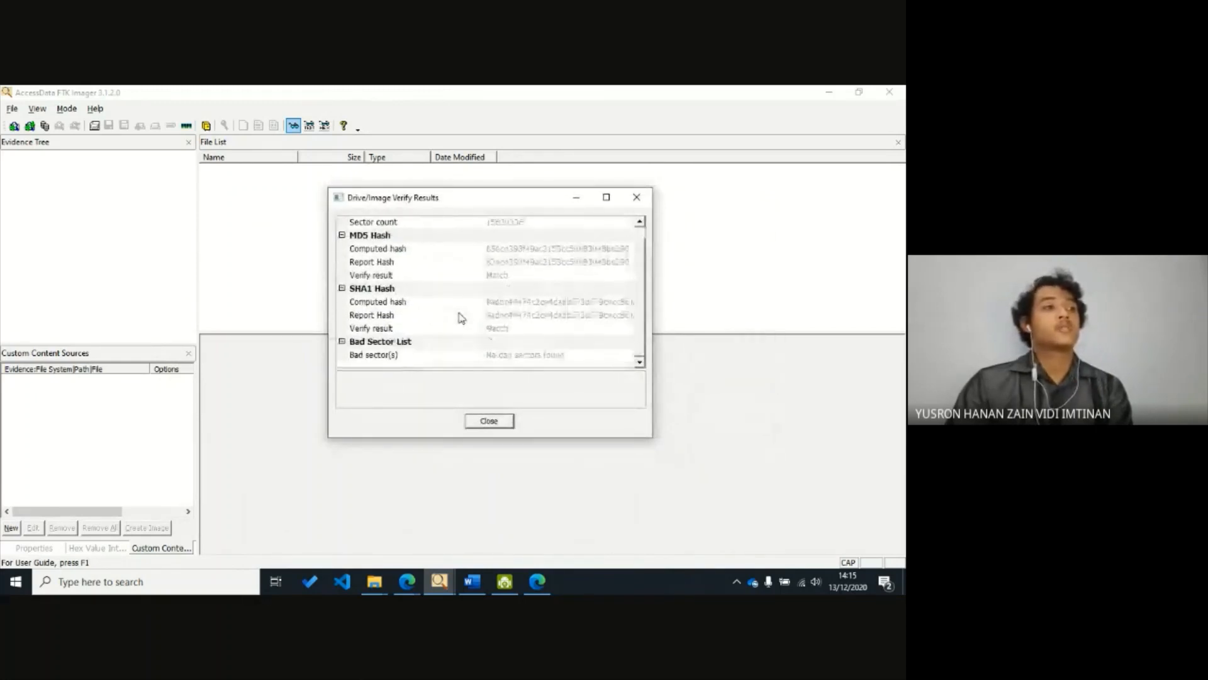
pyautogui.scroll(1, 494, 334)
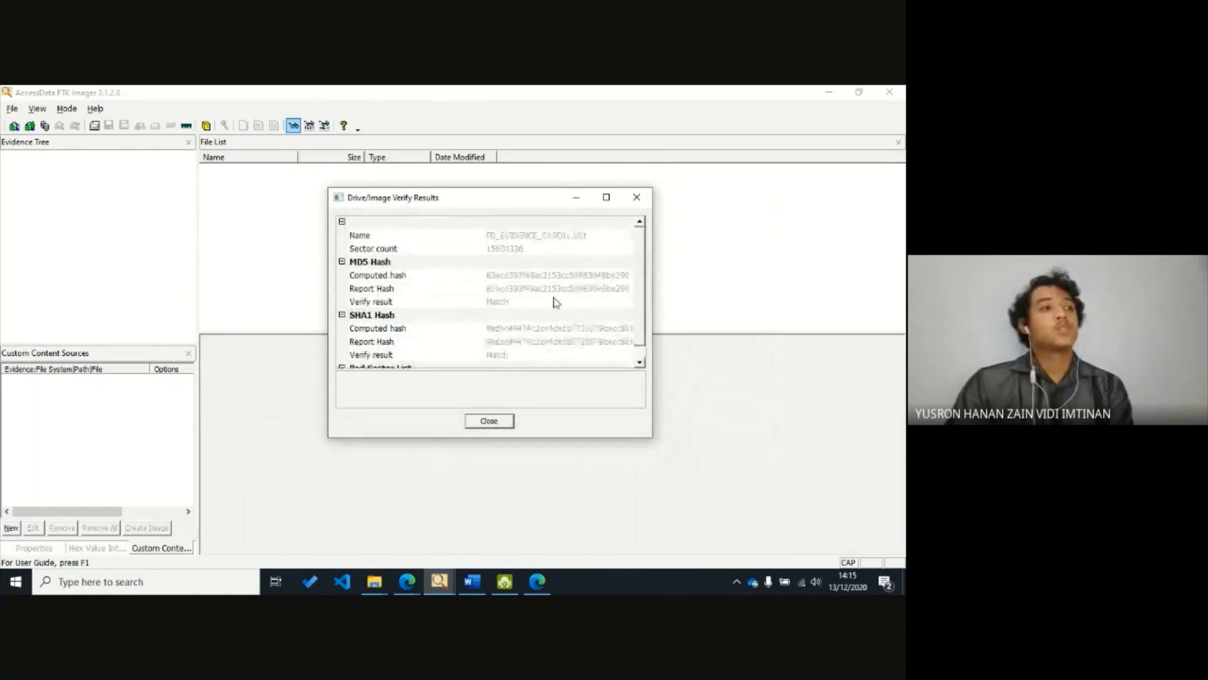
pyautogui.scroll(-1, 440, 302)
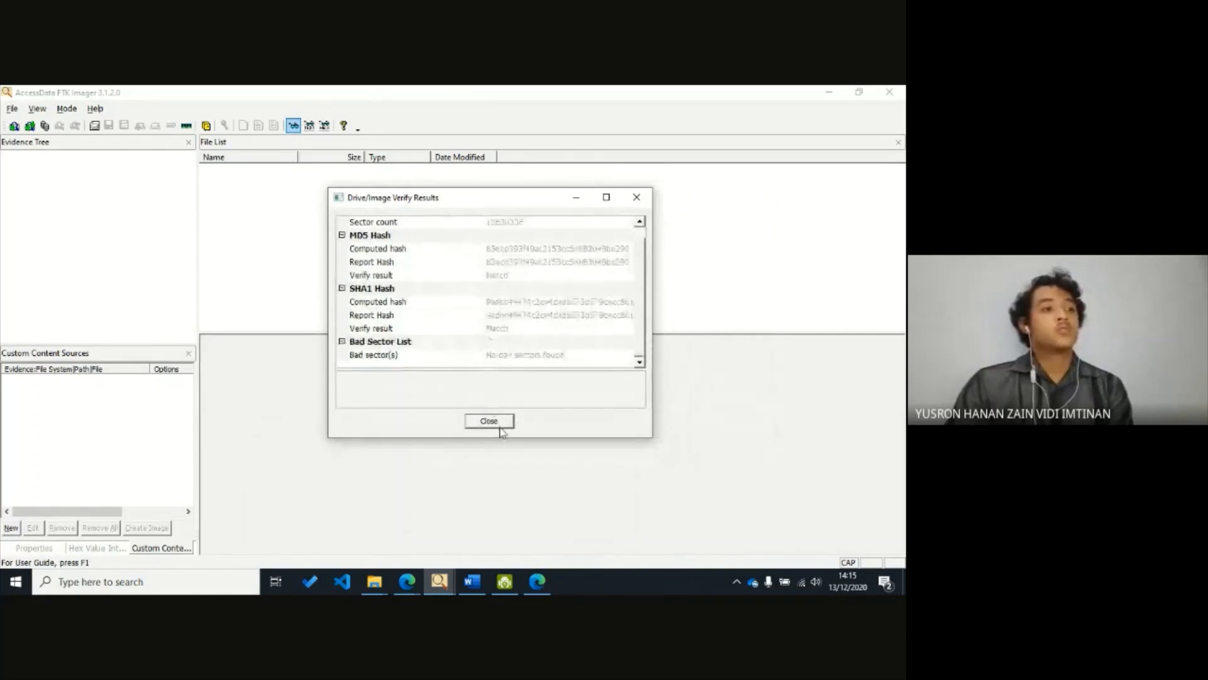
pyautogui.click(501, 425)
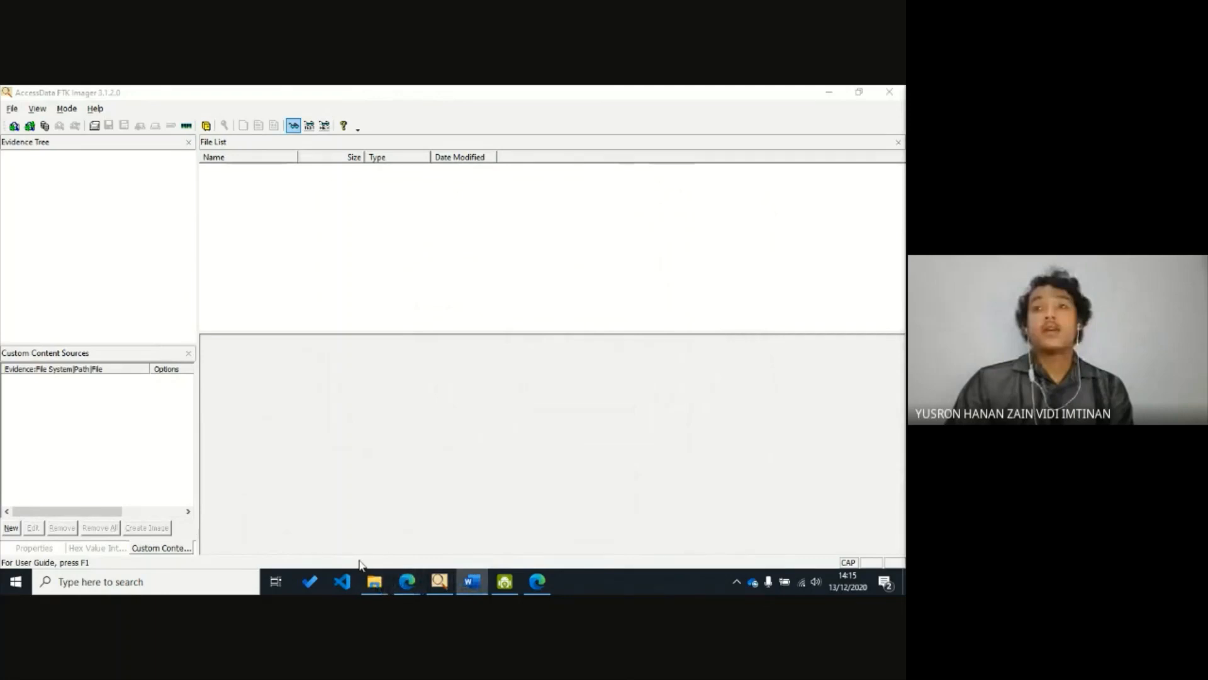
# - Open FD_EVIDENCE_CASE01.001.txt from the CASE01 folder in File Explorer and read the case and drive information
pyautogui.moveTo(375, 580)
pyautogui.moveTo(374, 543)
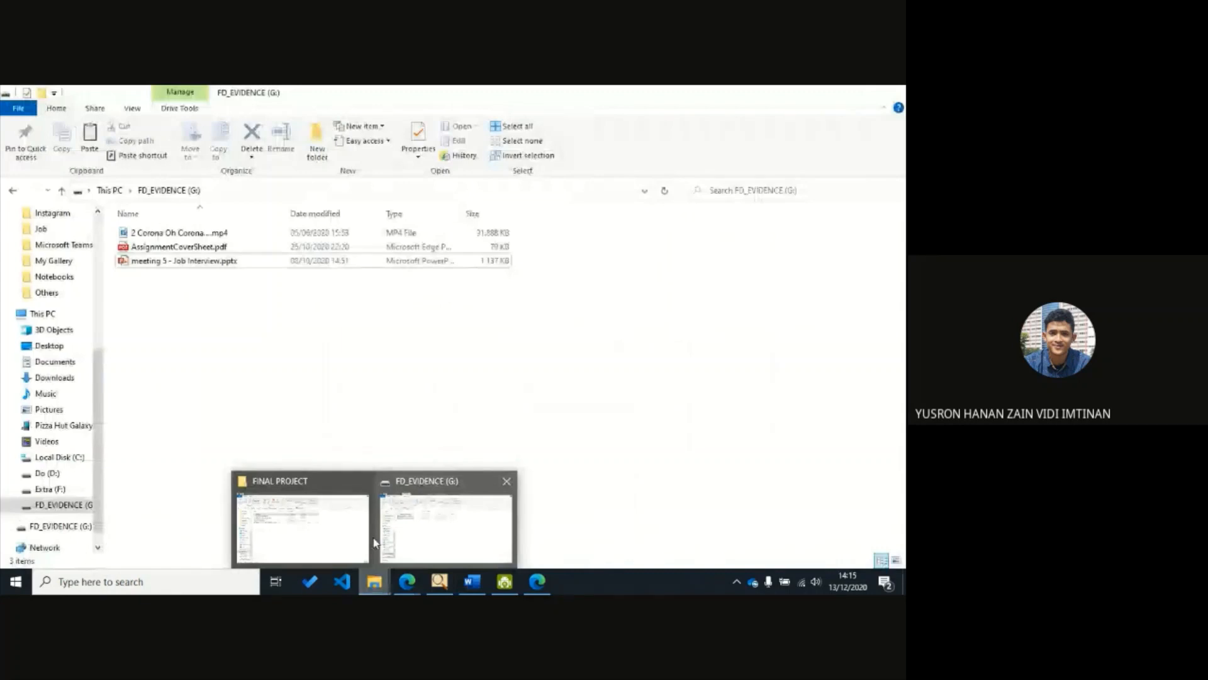
pyautogui.click(353, 528)
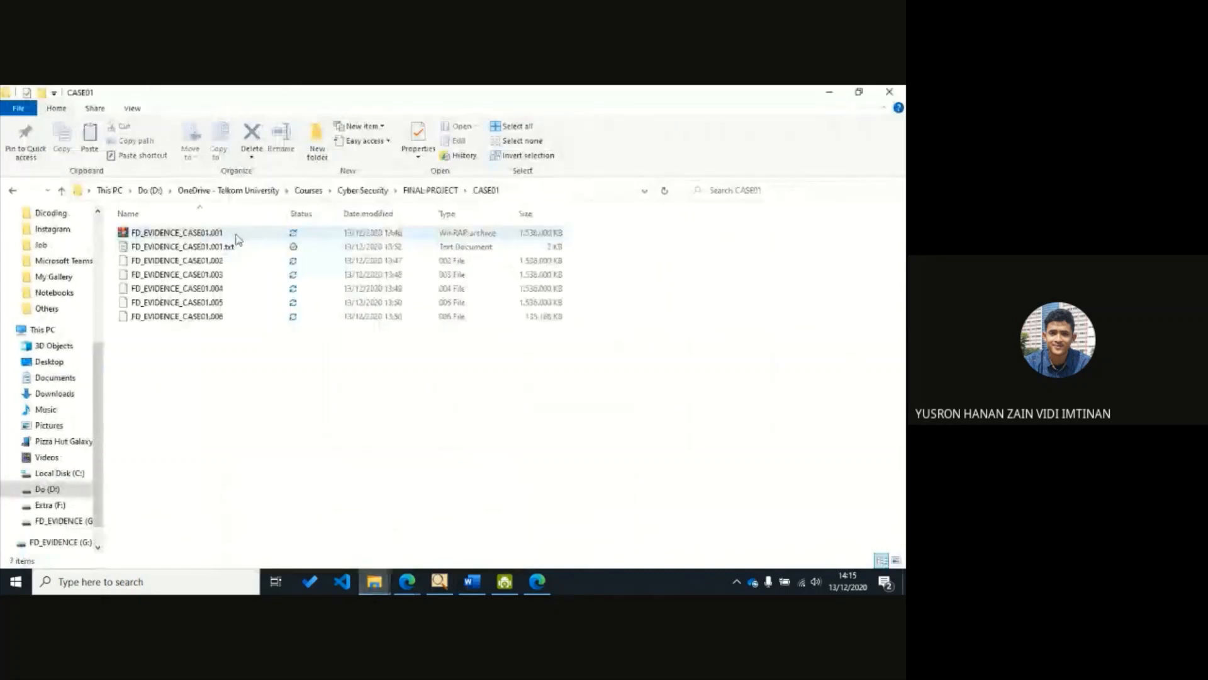
pyautogui.click(237, 249)
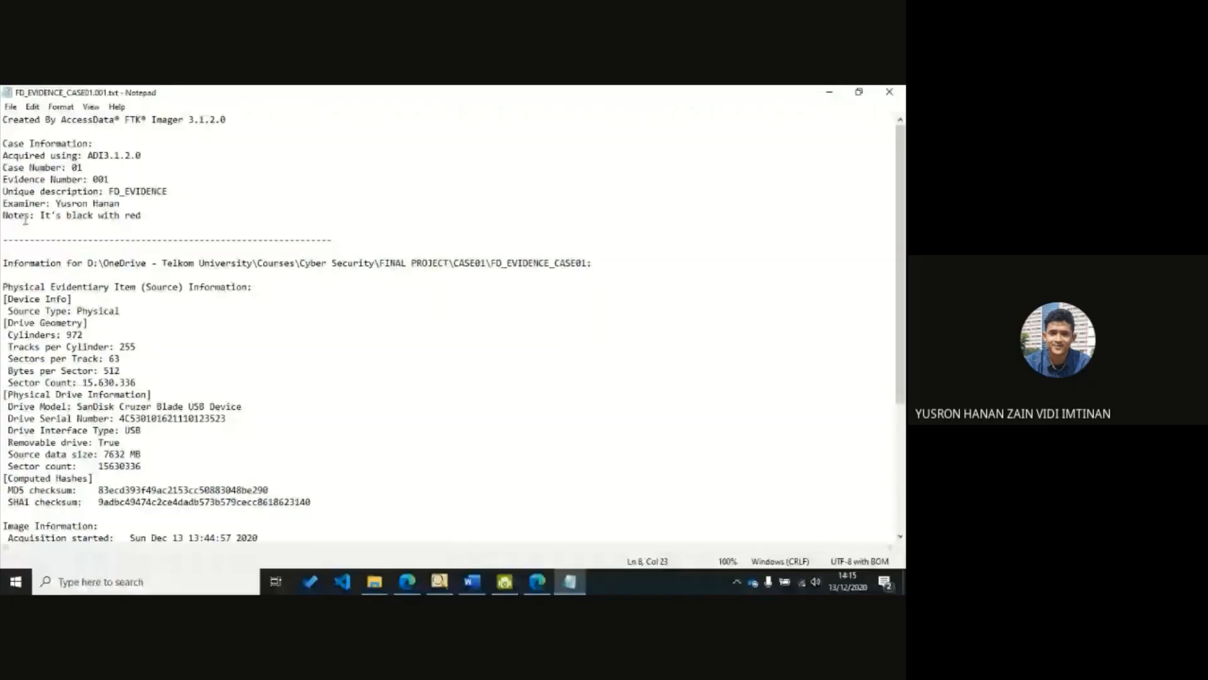
pyautogui.scroll(-4, 26, 219)
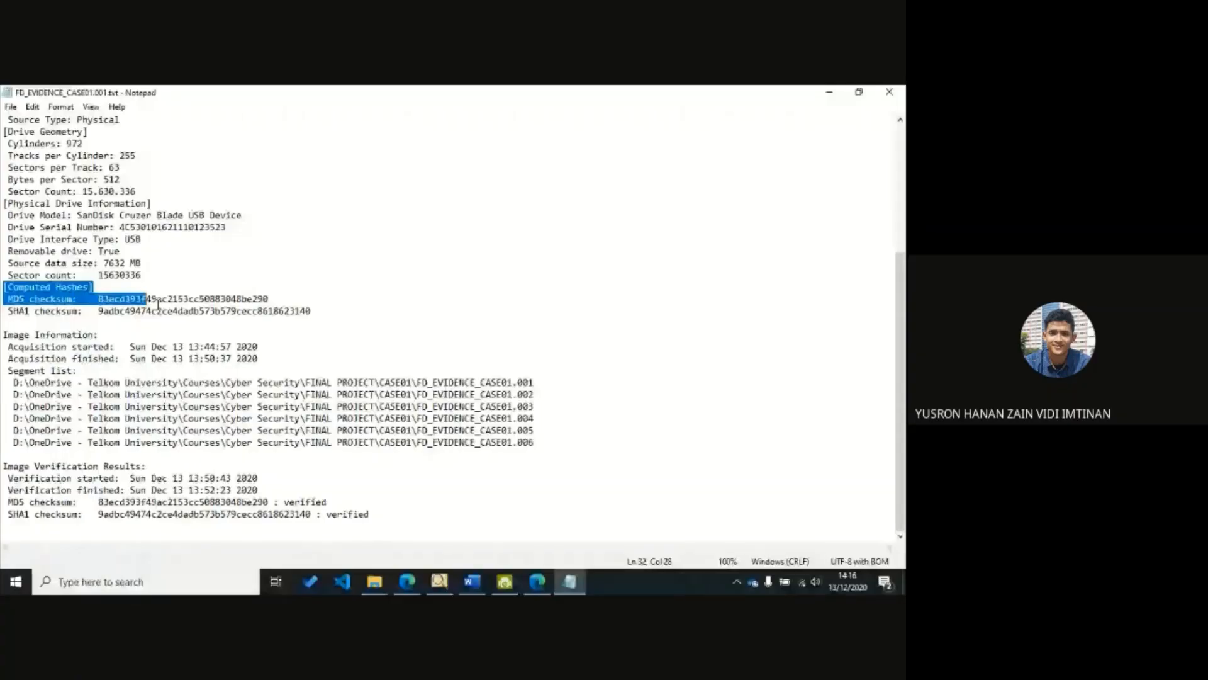
# - Compare the computed MD5 and SHA1 checksums with those in the image verification results of the report
pyautogui.moveTo(158, 305); pyautogui.dragTo(338, 298)
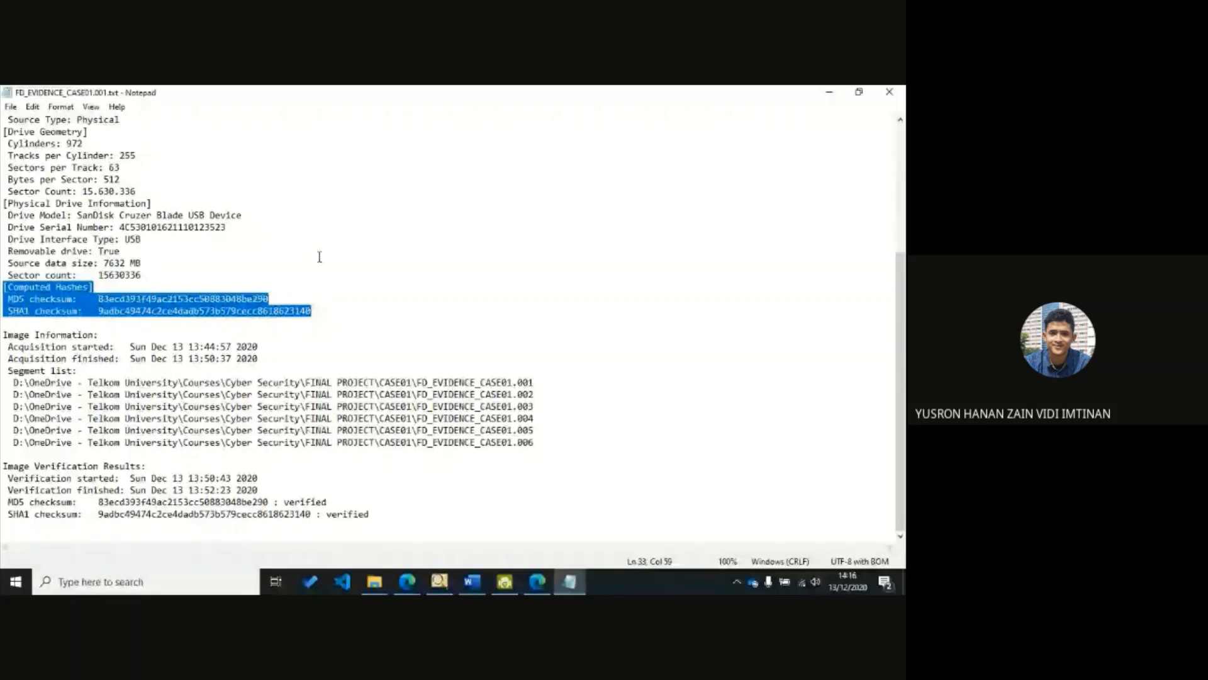
pyautogui.click(171, 323)
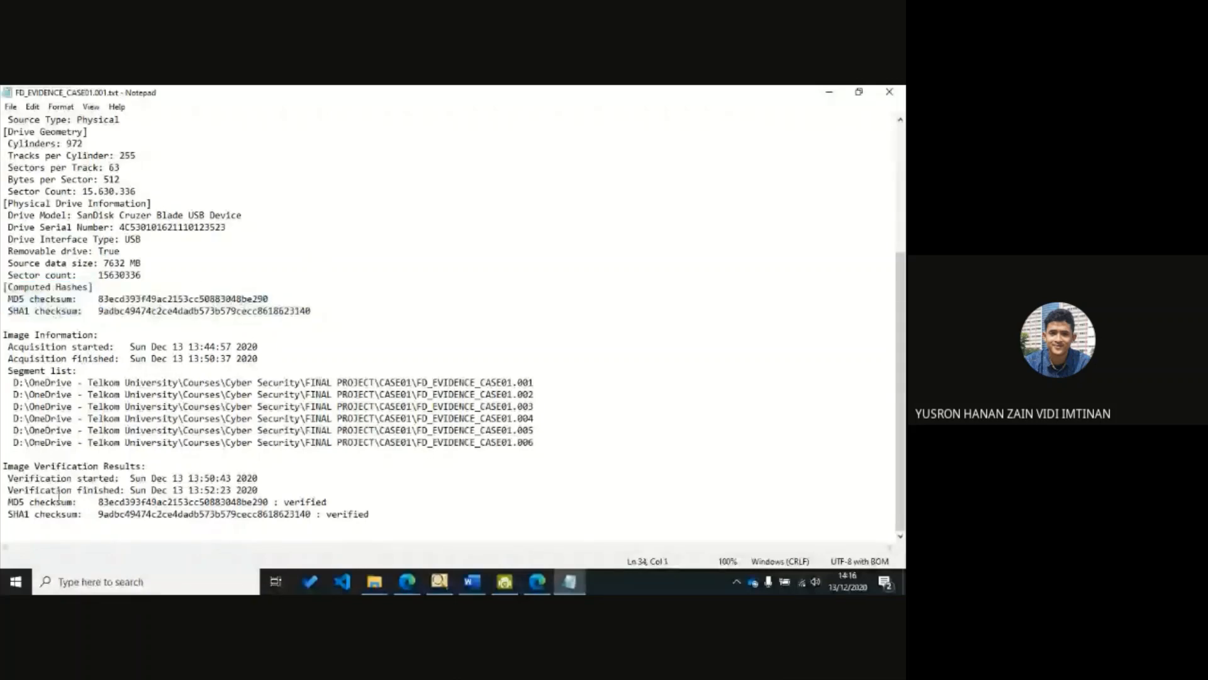
pyautogui.moveTo(3, 478); pyautogui.dragTo(81, 510)
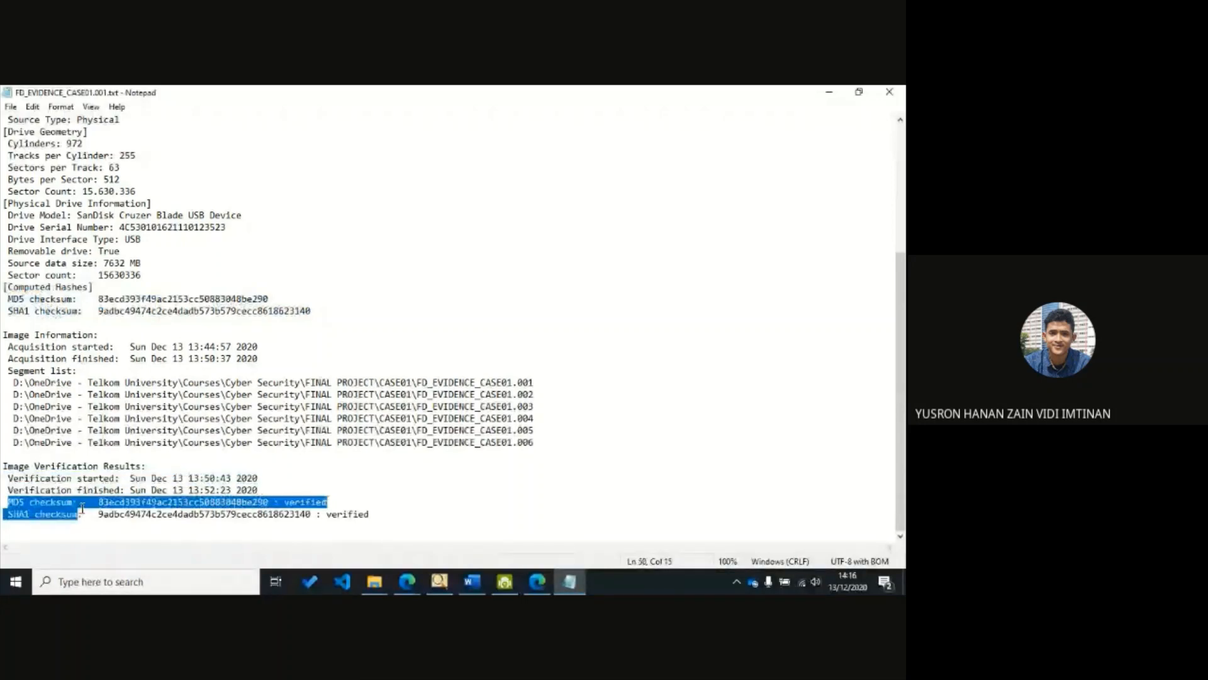
pyautogui.click(377, 510)
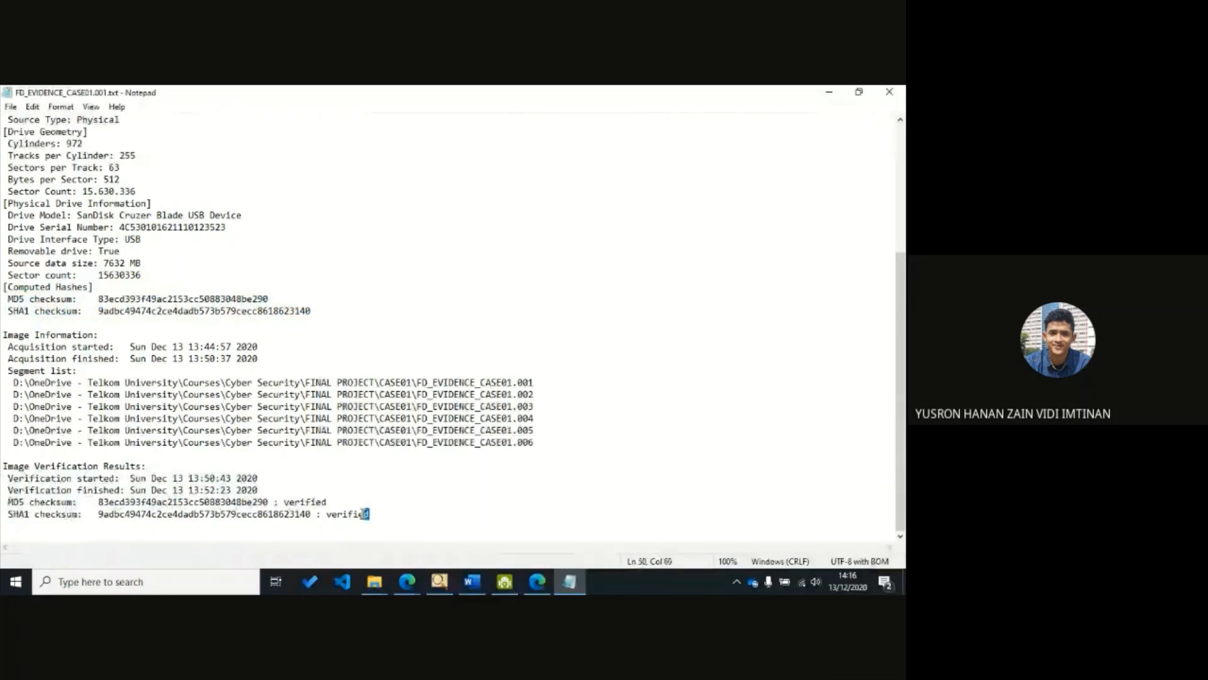
pyautogui.moveTo(371, 514); pyautogui.dragTo(21, 502)
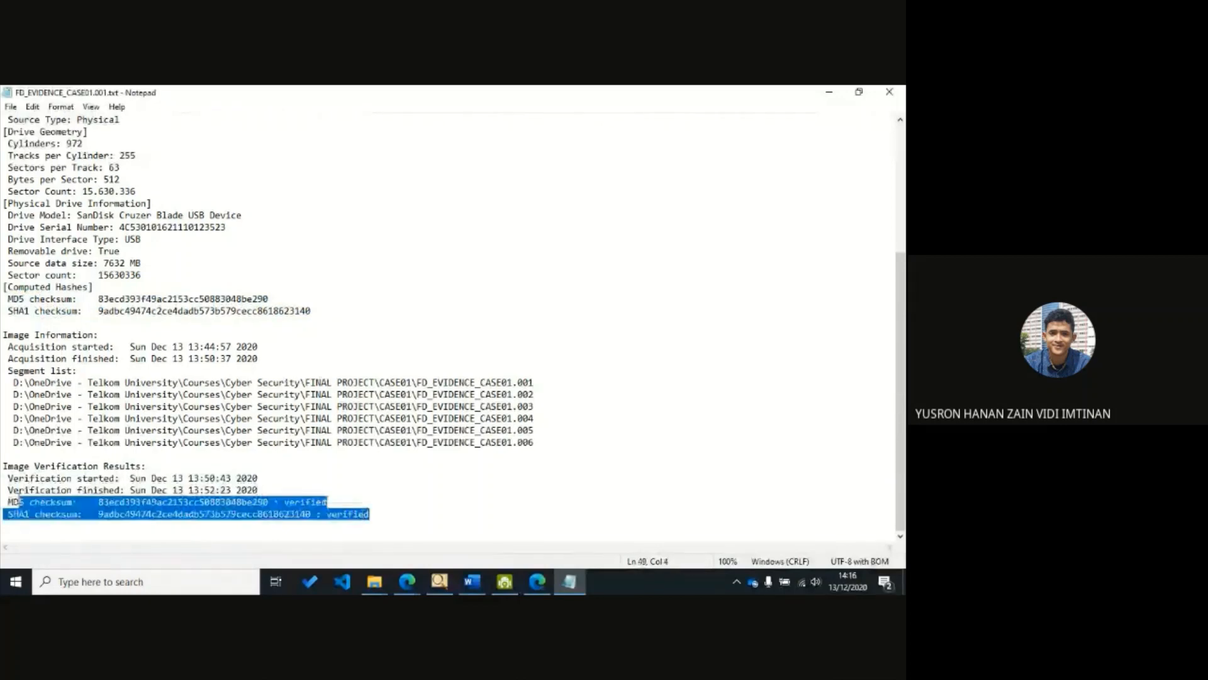
pyautogui.click(221, 489)
pyautogui.moveTo(98, 299); pyautogui.dragTo(277, 302)
pyautogui.doubleClick(218, 310)
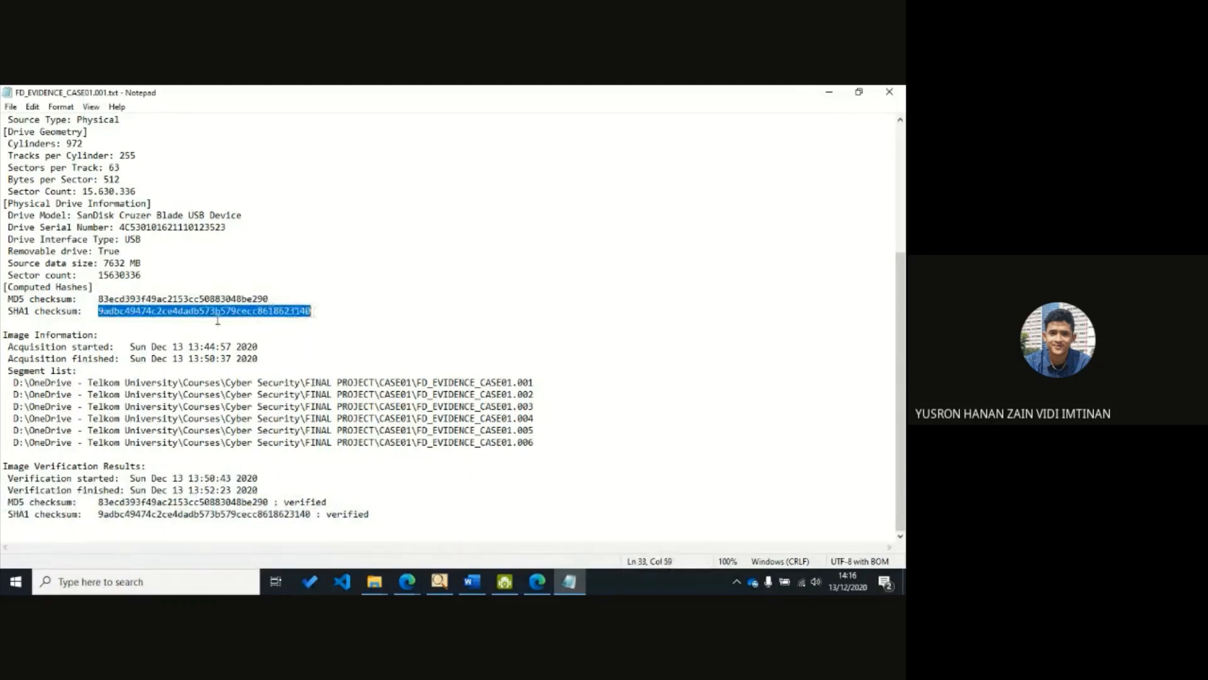
pyautogui.click(19, 302)
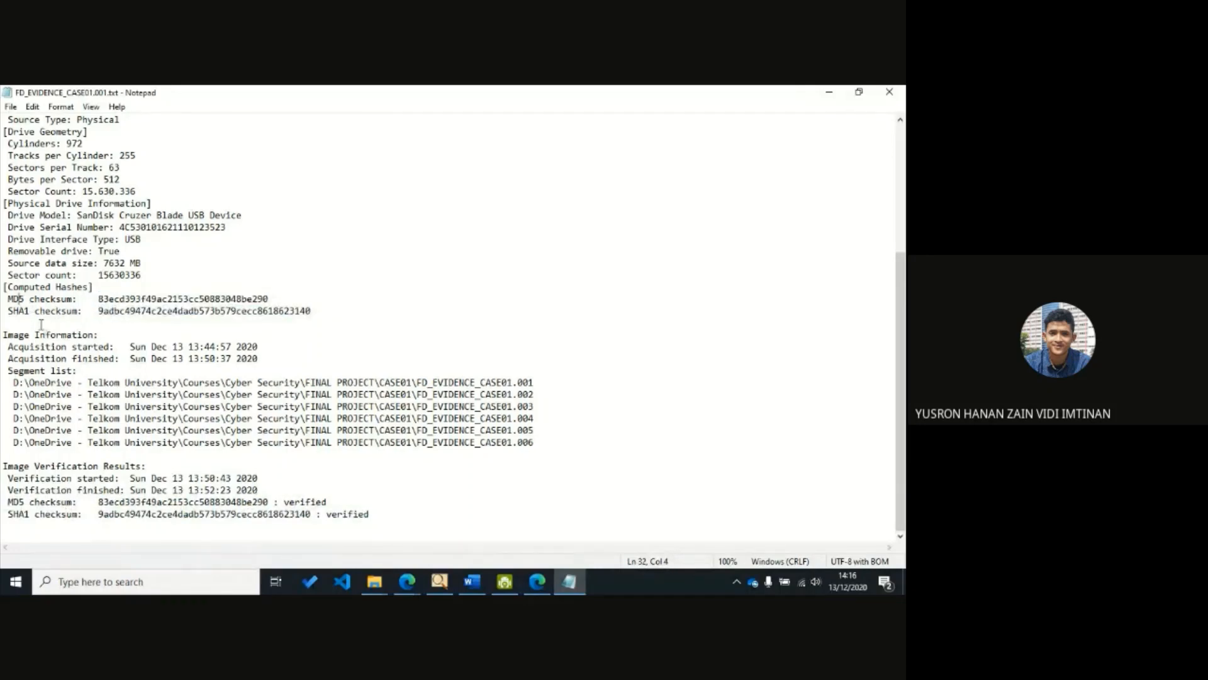
pyautogui.click(56, 314)
# - Close the text report and look over the image segment files in the CASE01 folder
pyautogui.click(889, 93)
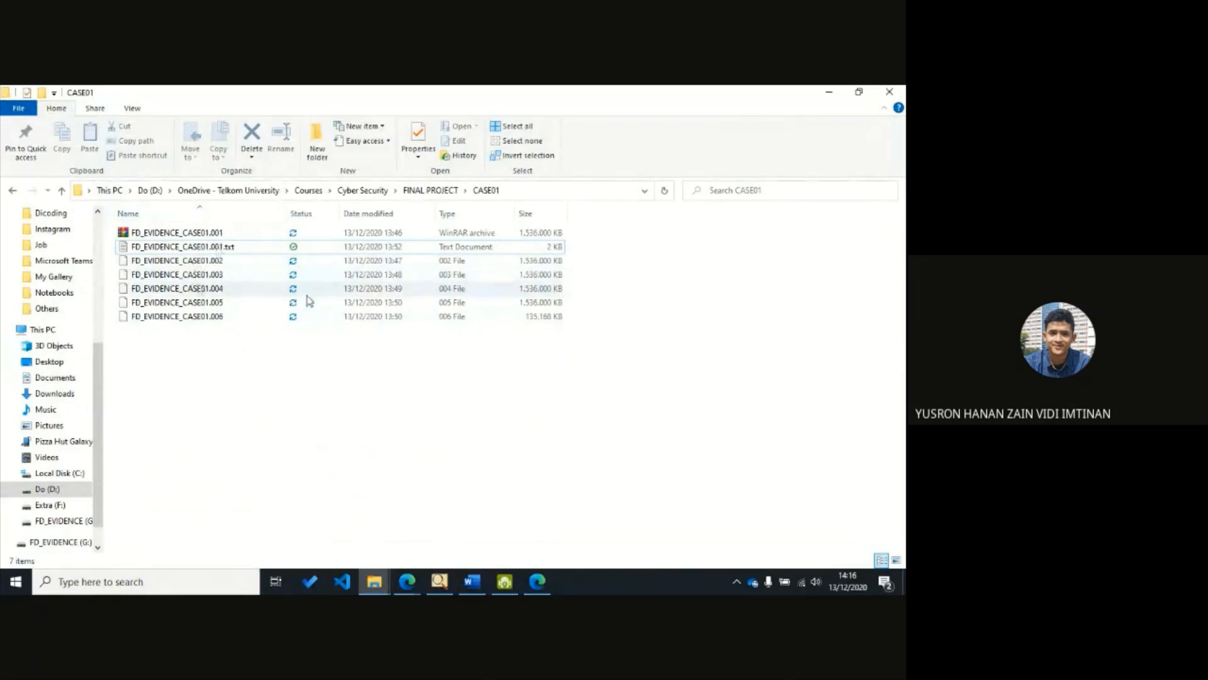
pyautogui.moveTo(381, 395); pyautogui.dragTo(248, 255)
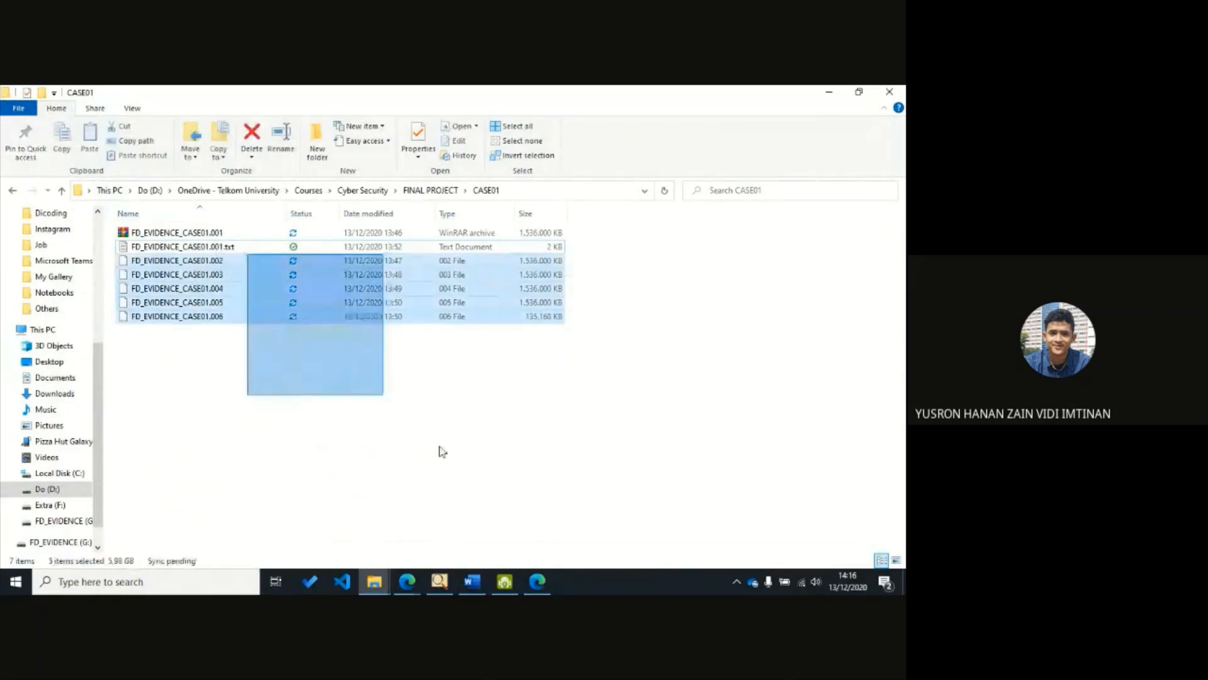
pyautogui.click(442, 452)
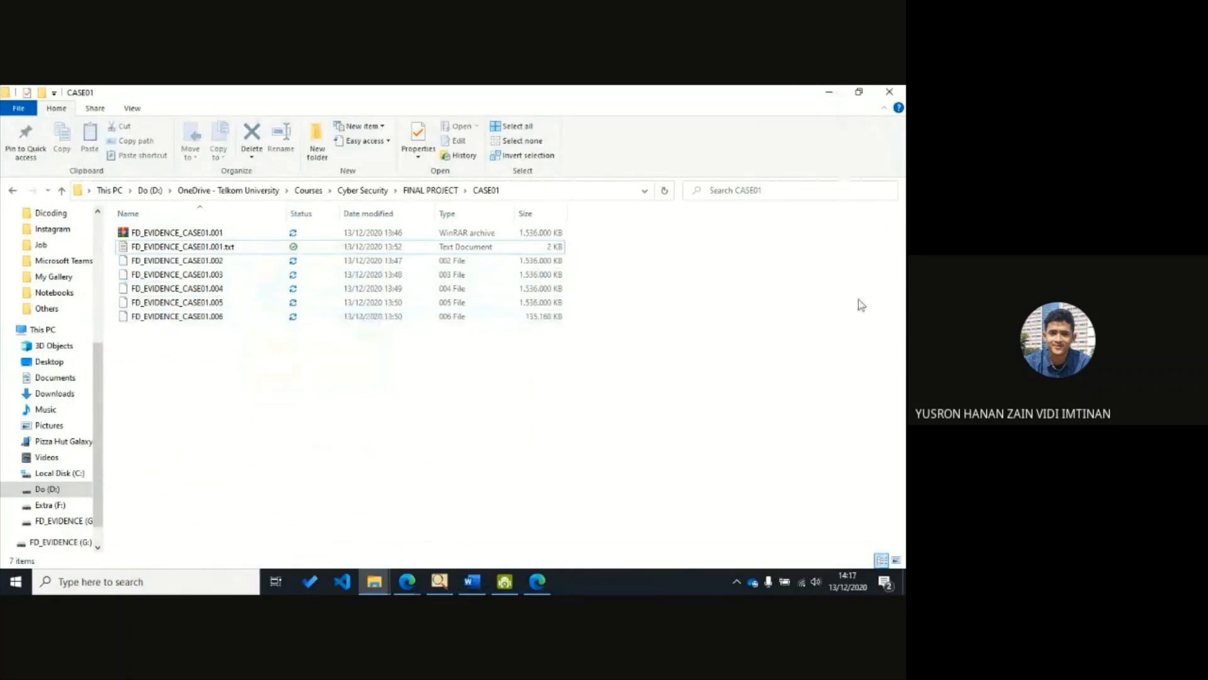
pyautogui.hotkey('alt', 'Tab')
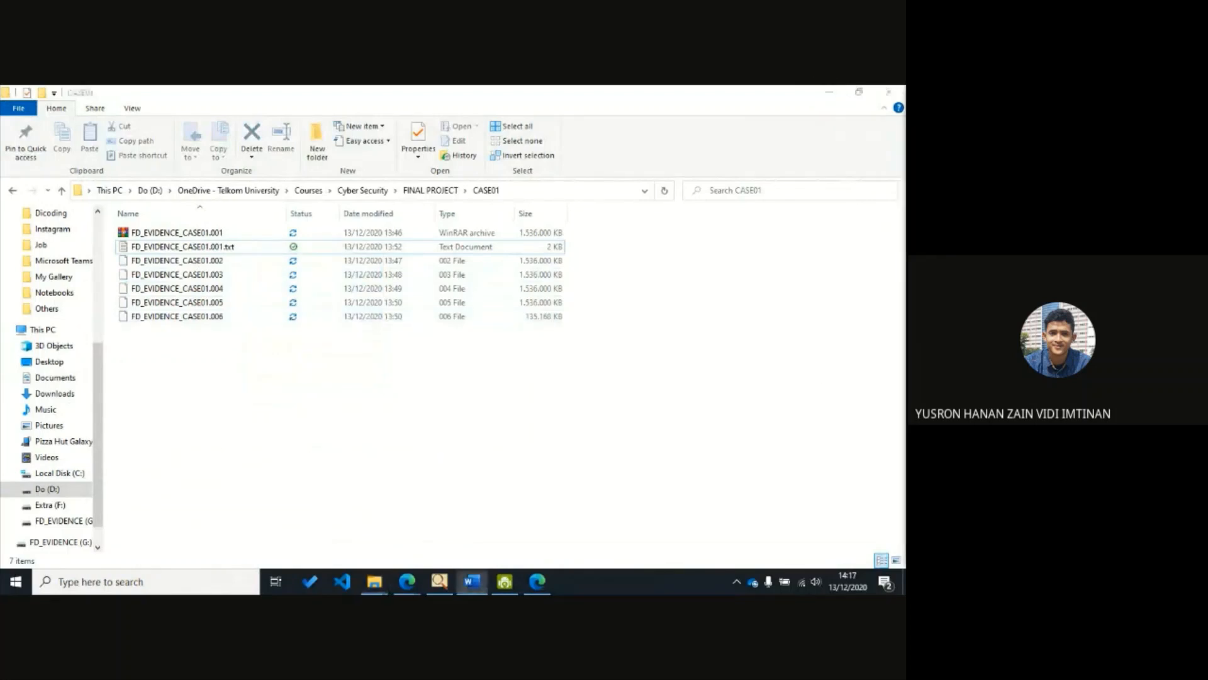
pyautogui.click(728, 451)
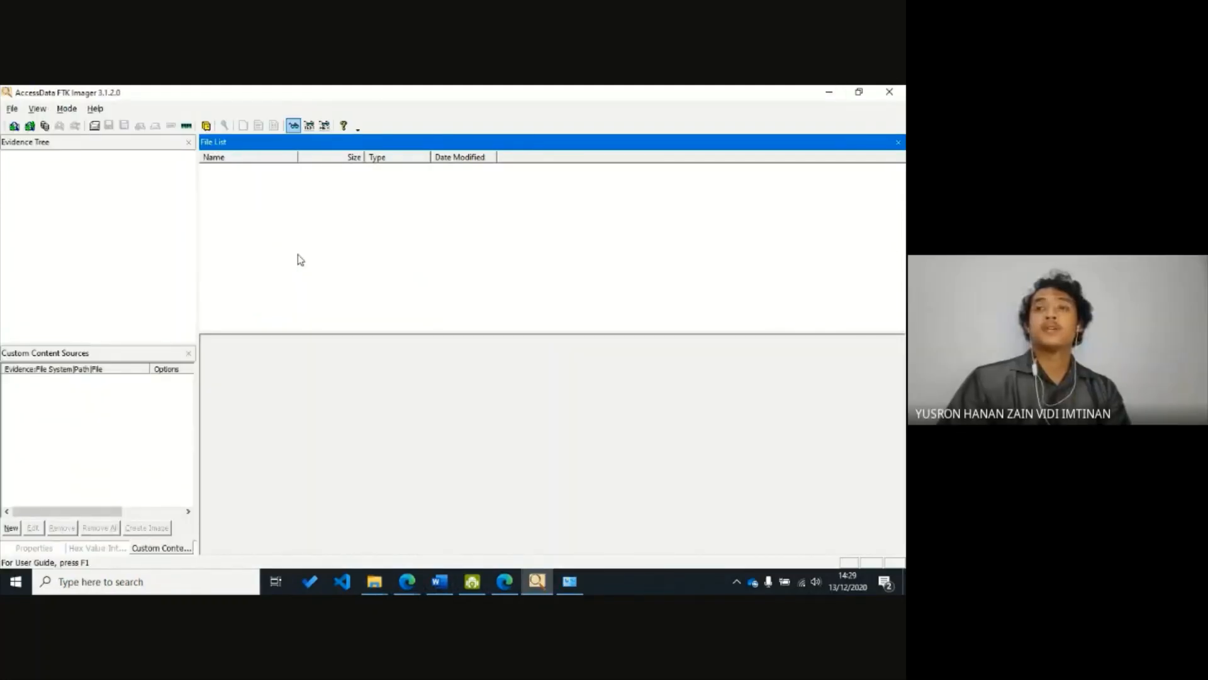
pyautogui.click(12, 109)
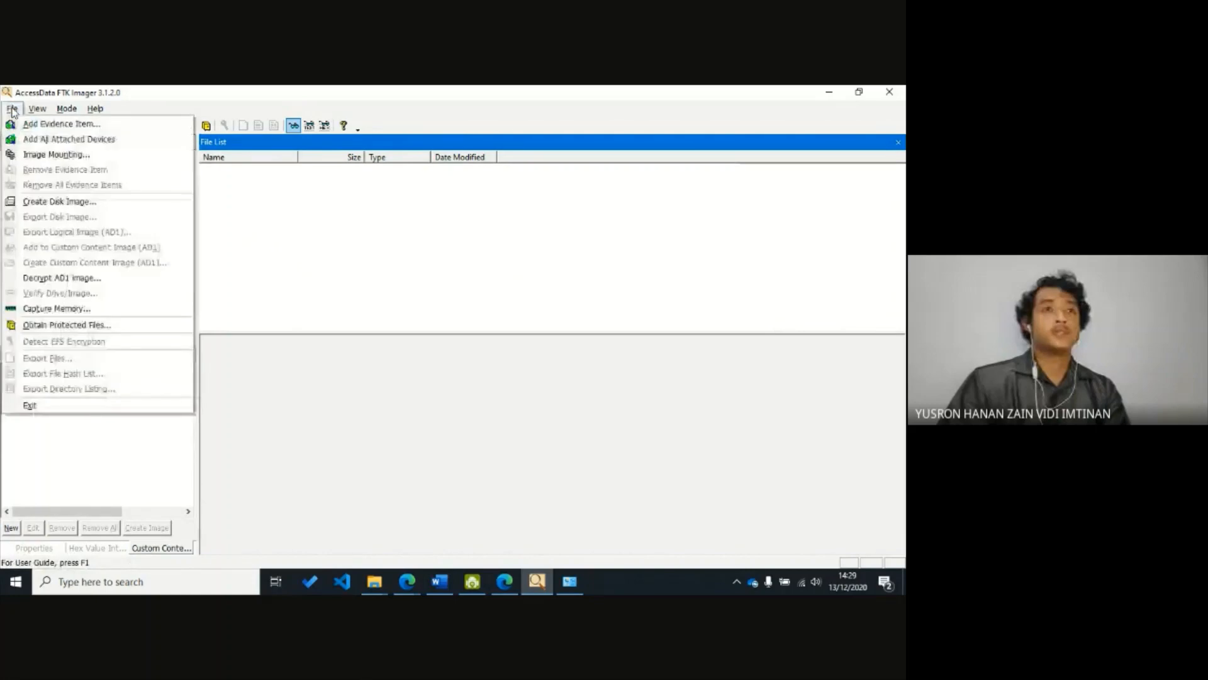
pyautogui.click(38, 139)
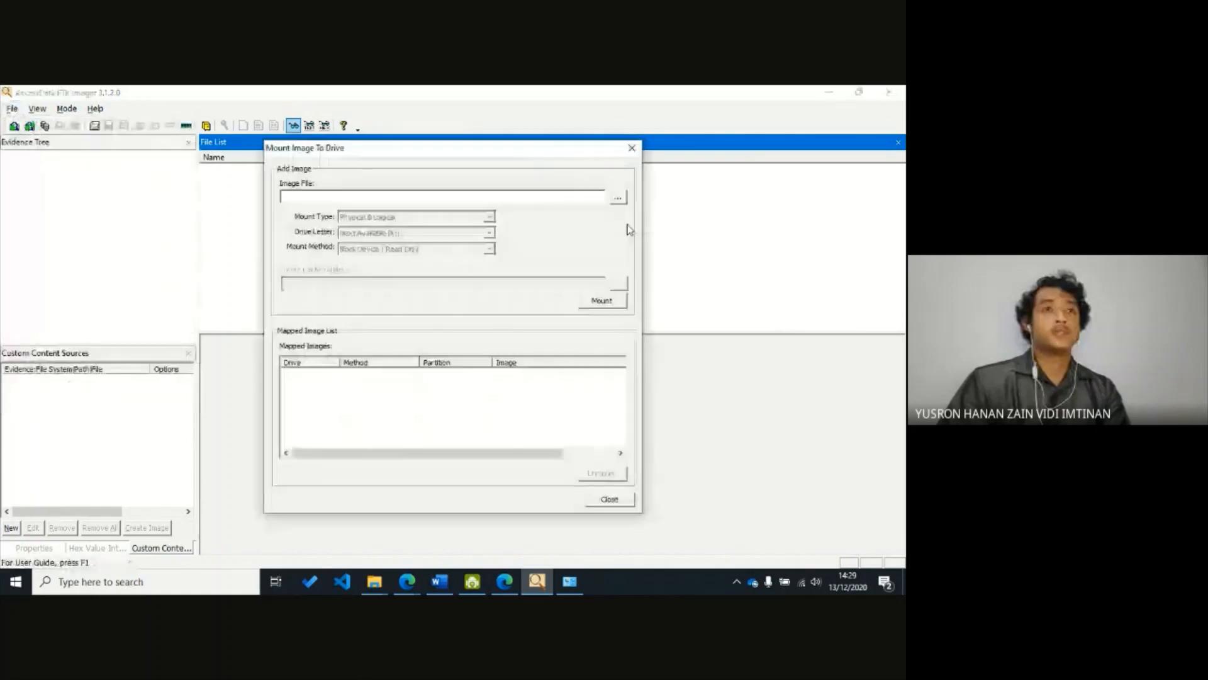
pyautogui.click(618, 197)
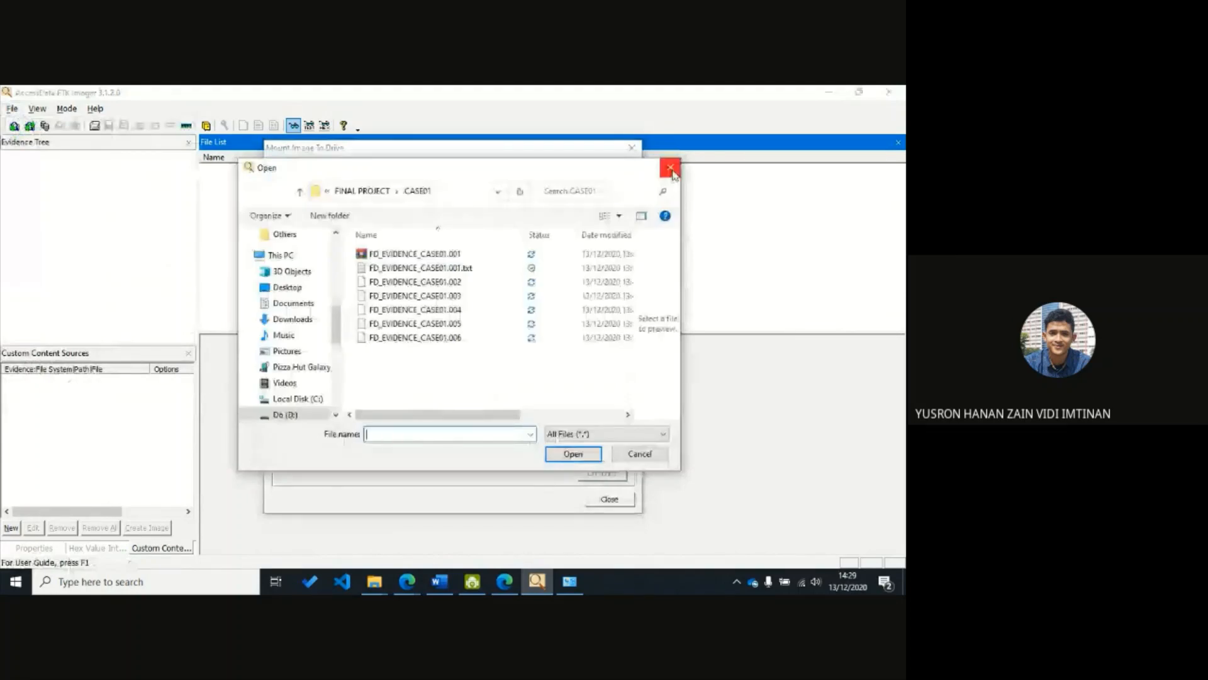
pyautogui.click(671, 169)
# - Start mounting an image to a drive and select FD_EVIDENCE_CASE01.001 from the CASE01 folder as the image file
pyautogui.click(12, 108)
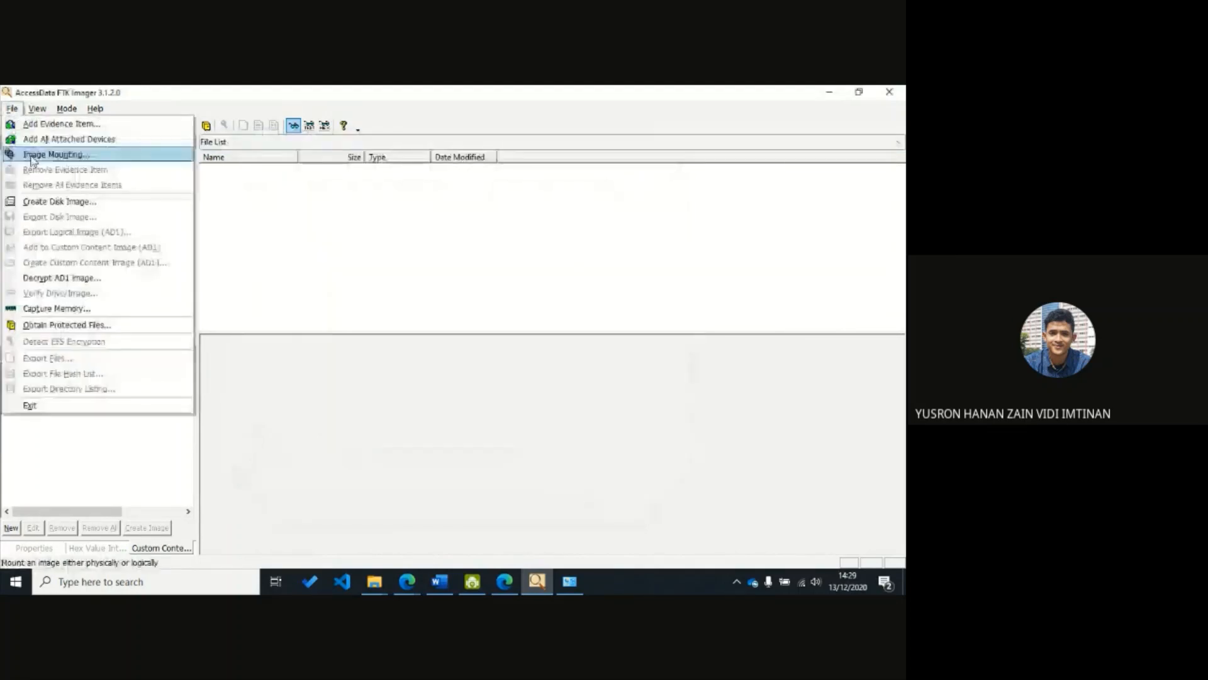
pyautogui.click(31, 159)
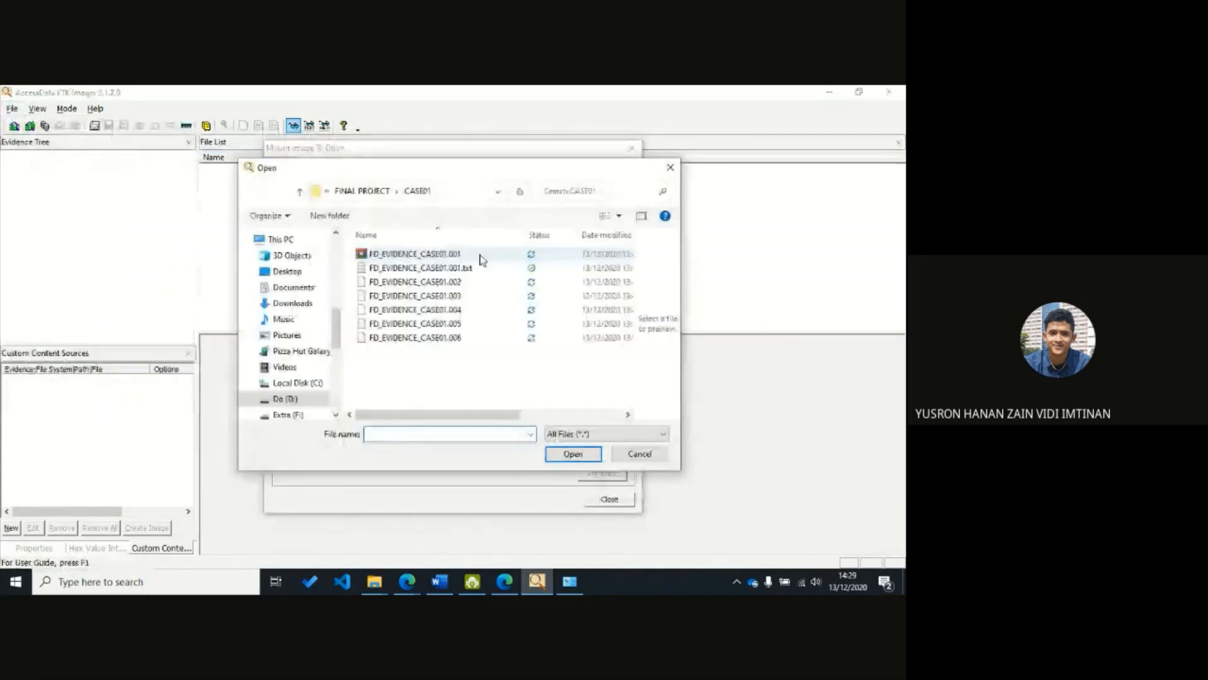
pyautogui.doubleClick(482, 258)
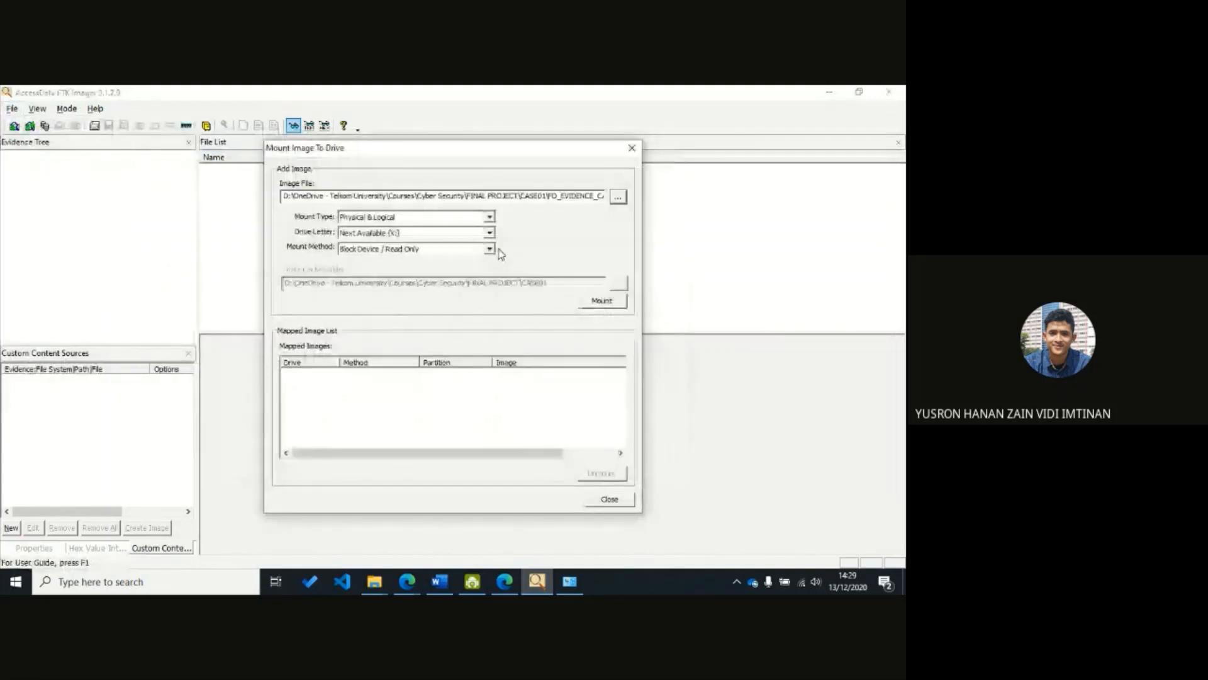
pyautogui.click(618, 199)
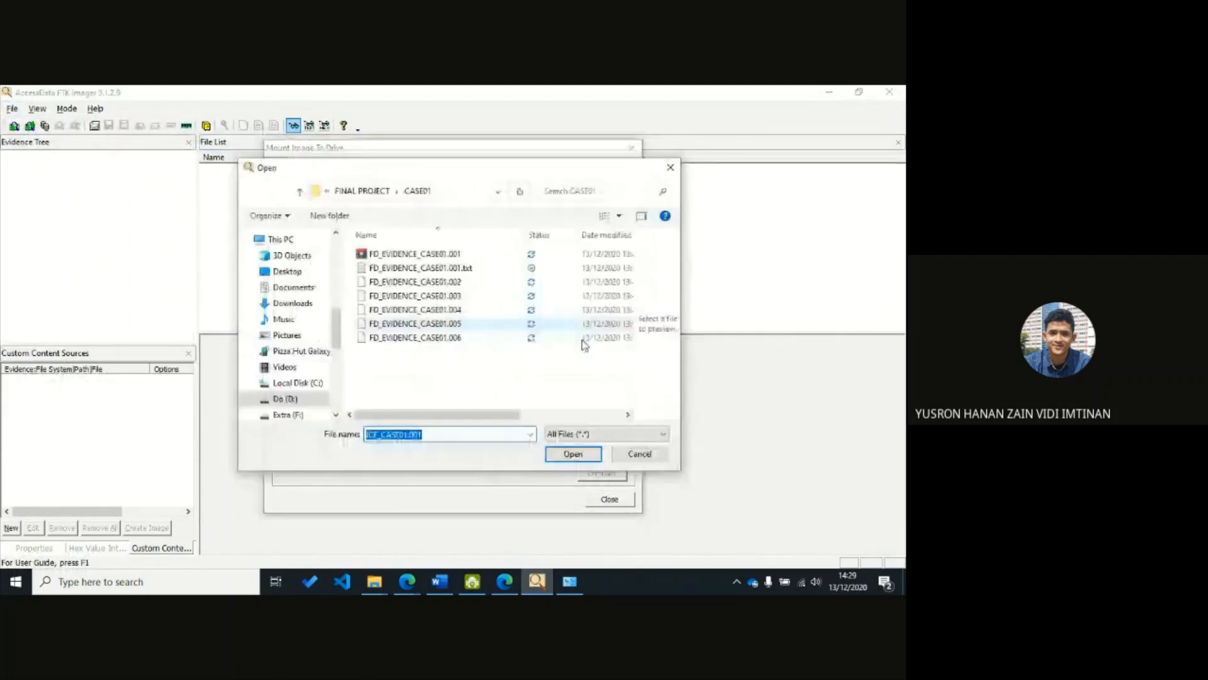
pyautogui.doubleClick(461, 254)
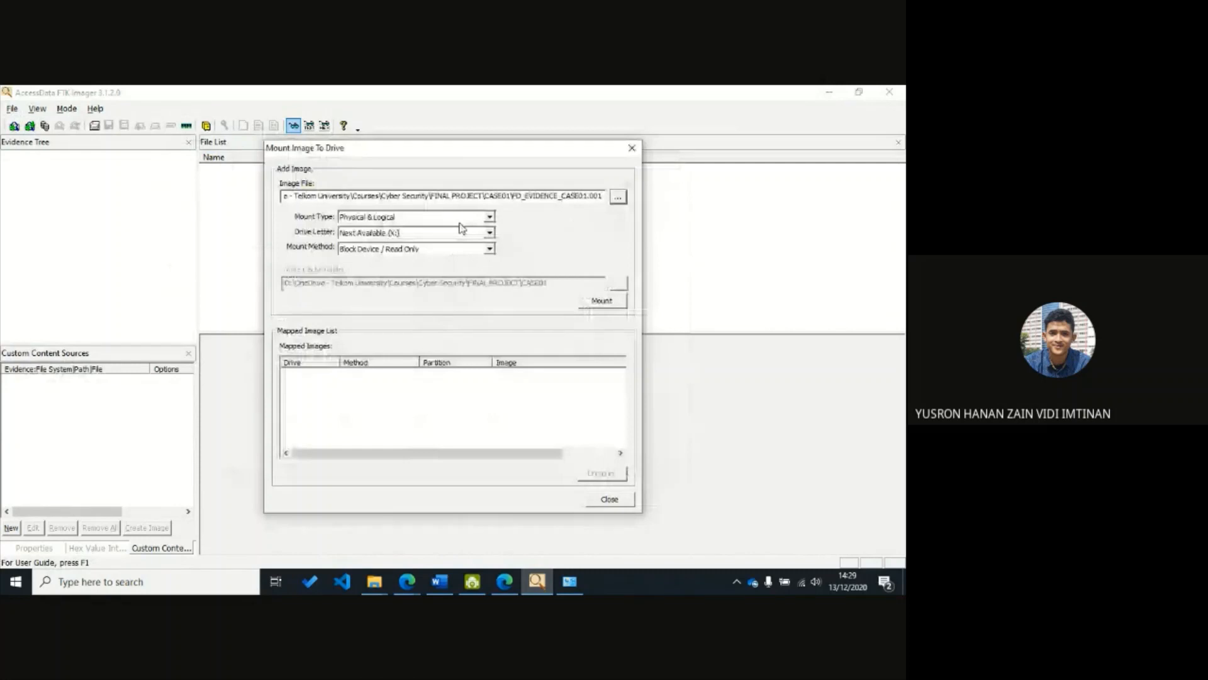
# - Set the drive letter to Y: and mount the image as Physical & Logical with the Block Device / Read Only method
pyautogui.click(374, 234)
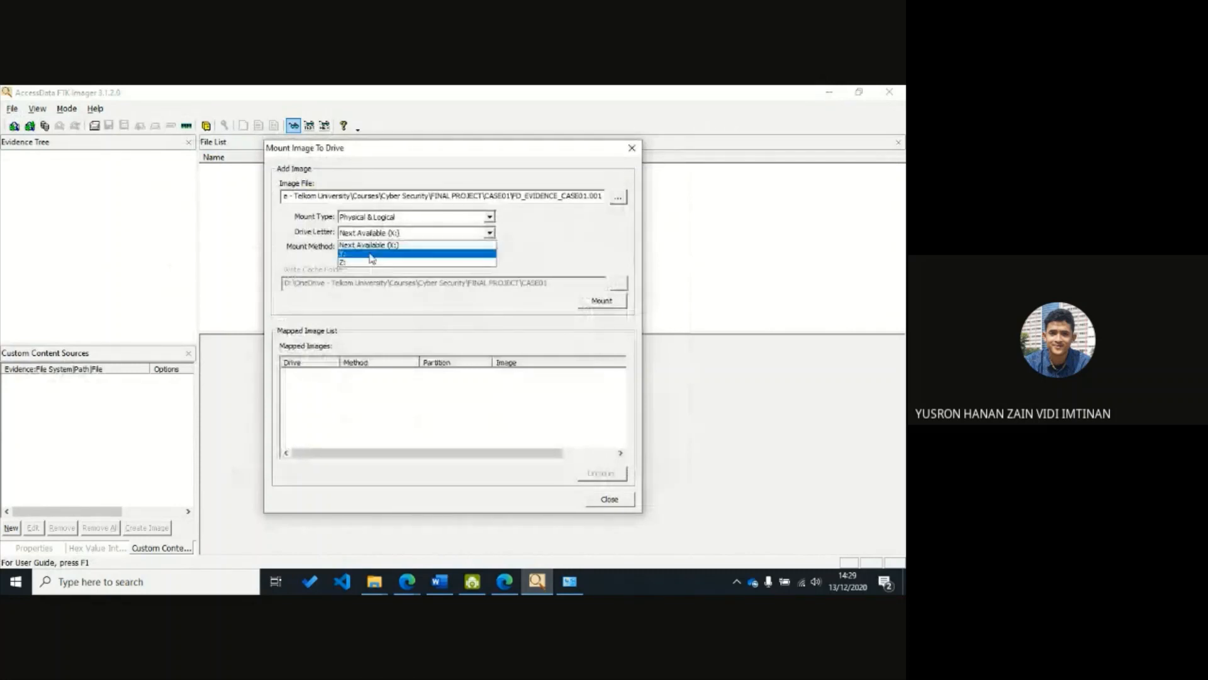
pyautogui.click(371, 256)
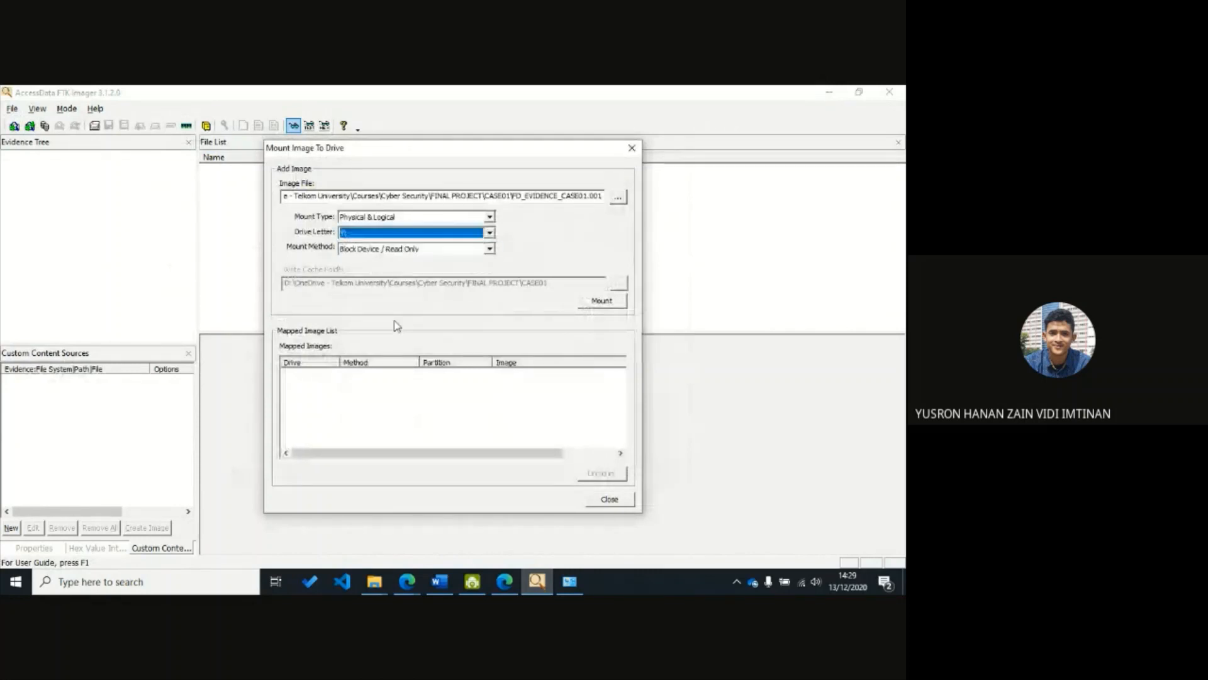
pyautogui.click(594, 300)
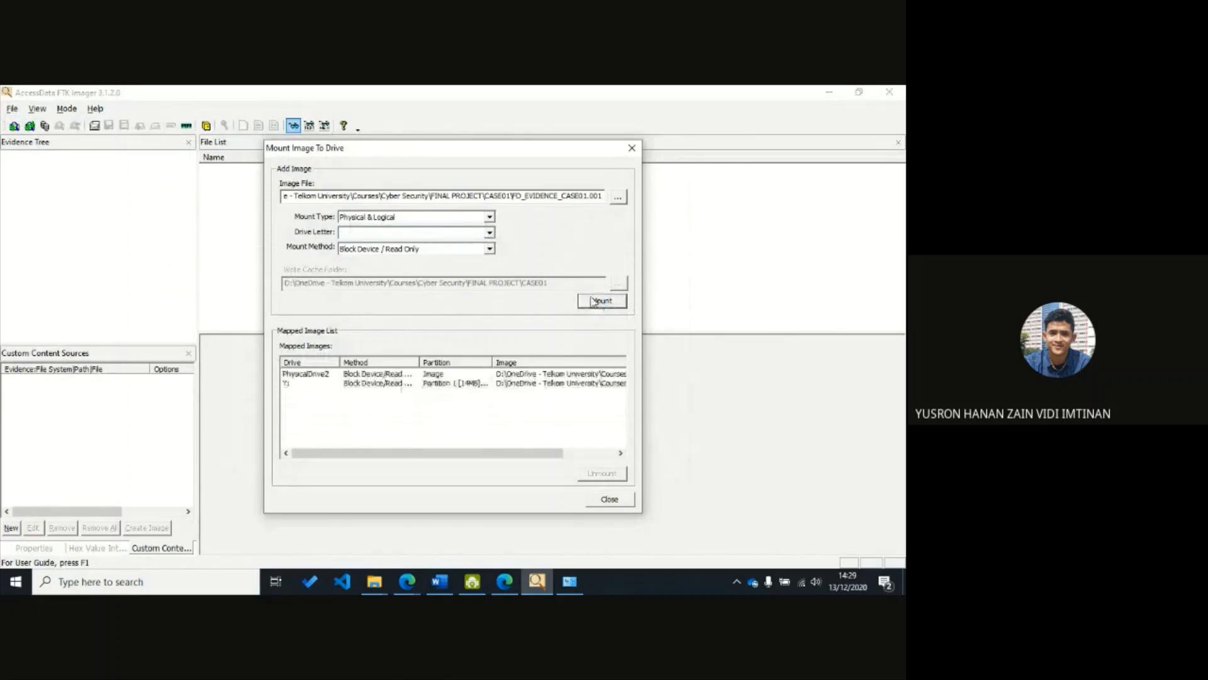
# - Switch to File Explorer and expand This PC to locate the mounted FD_EVIDENCE (Y:) drive
pyautogui.click(380, 580)
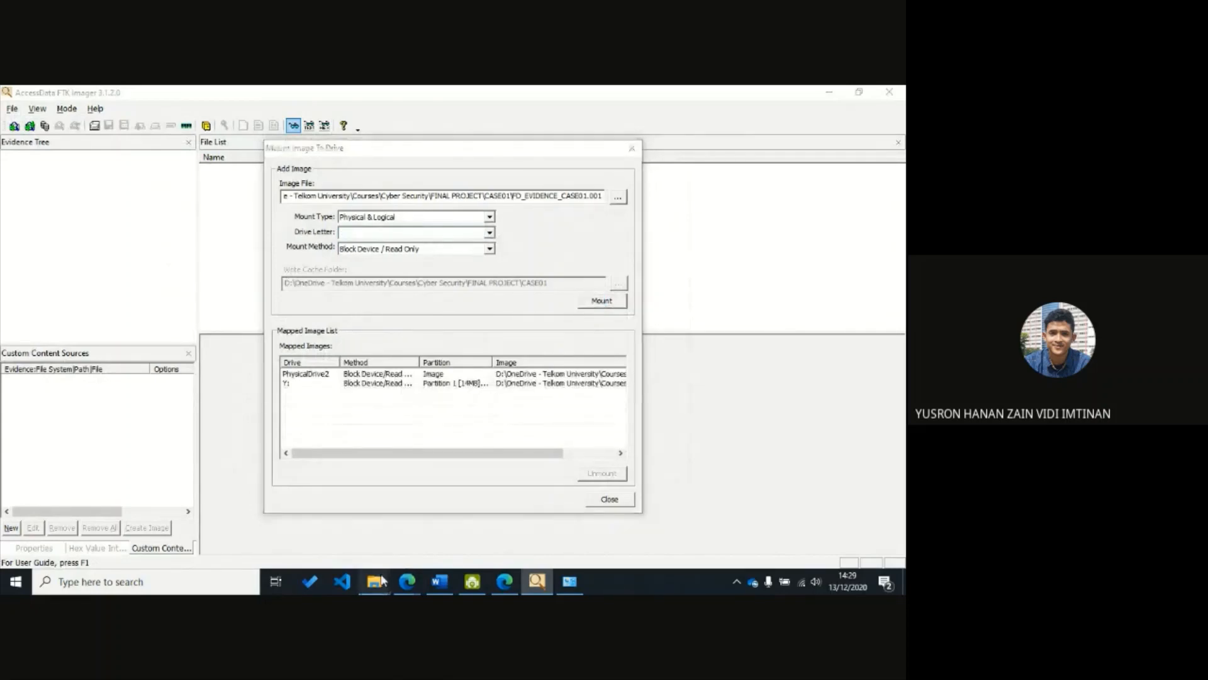
pyautogui.moveTo(366, 552)
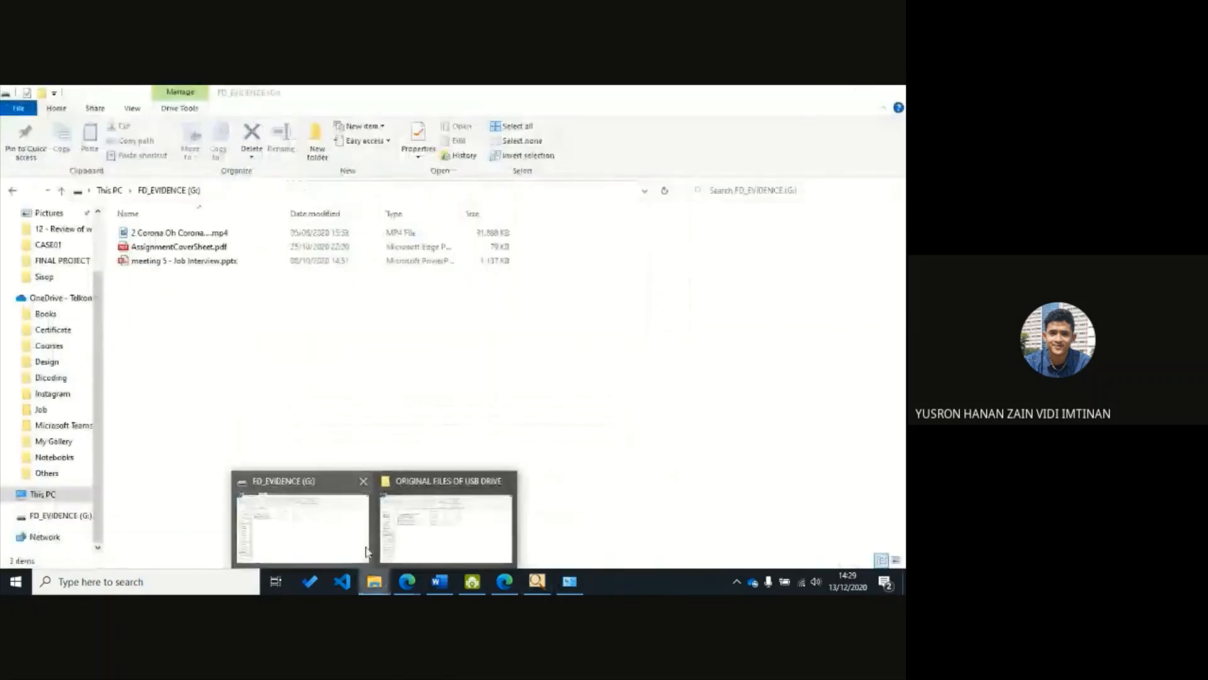
pyautogui.click(366, 552)
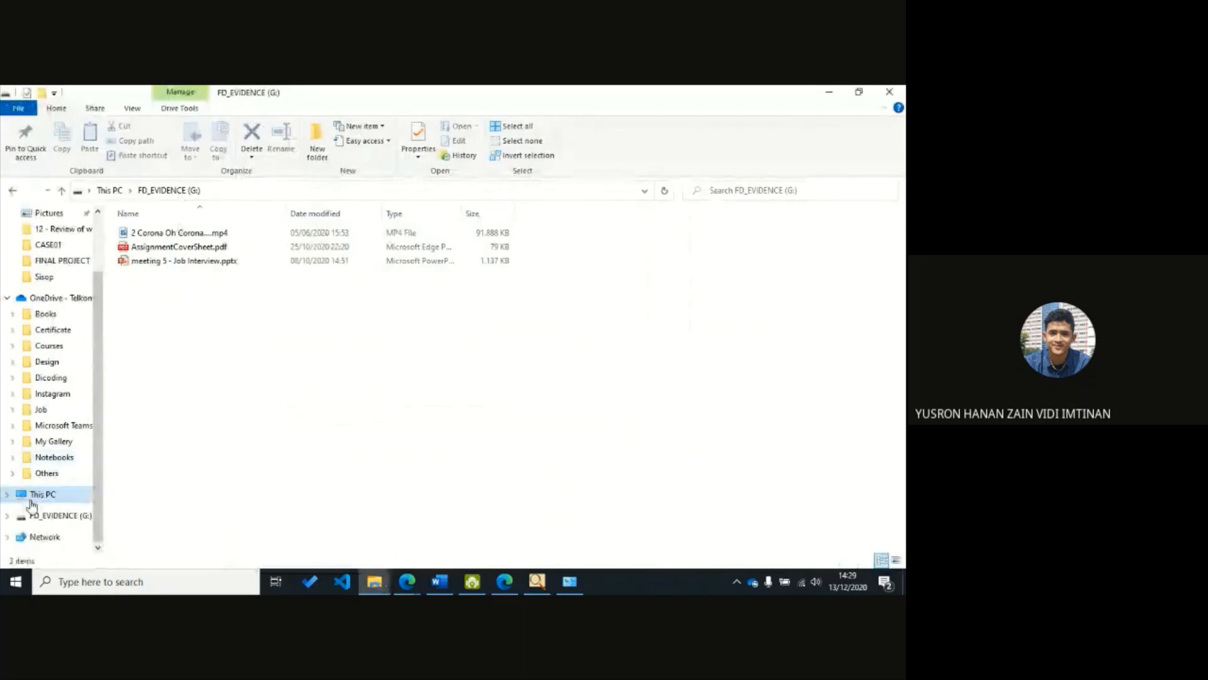
pyautogui.click(9, 496)
pyautogui.scroll(-4, 36, 491)
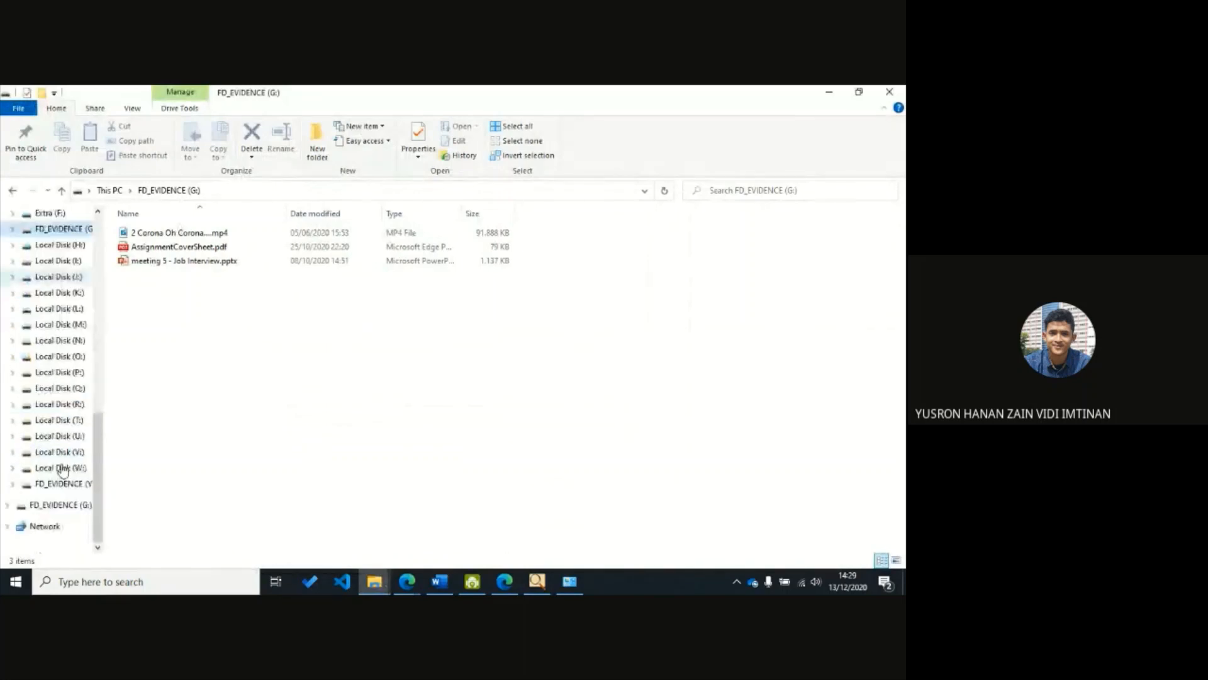
# - Close the Mount Image To Drive dialog in FTK Imager and show the contents of FD_EVIDENCE (Y:) in File Explorer with a wider navigation pane
pyautogui.click(537, 583)
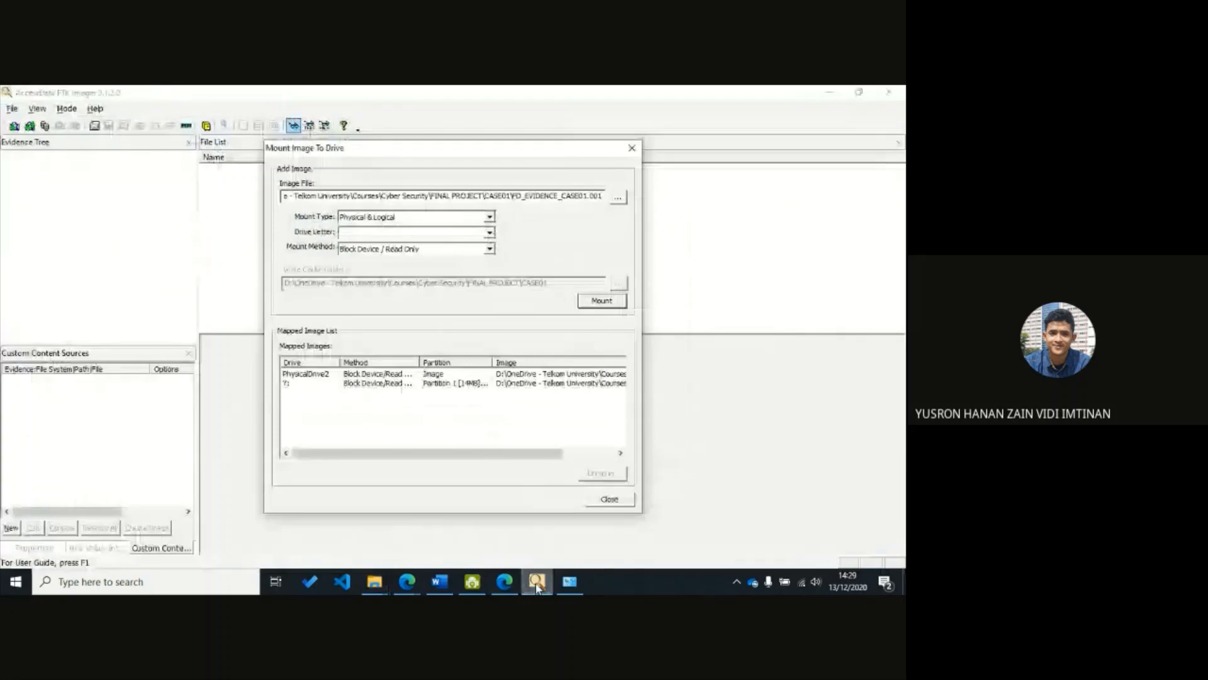
pyautogui.click(608, 500)
pyautogui.moveTo(374, 581)
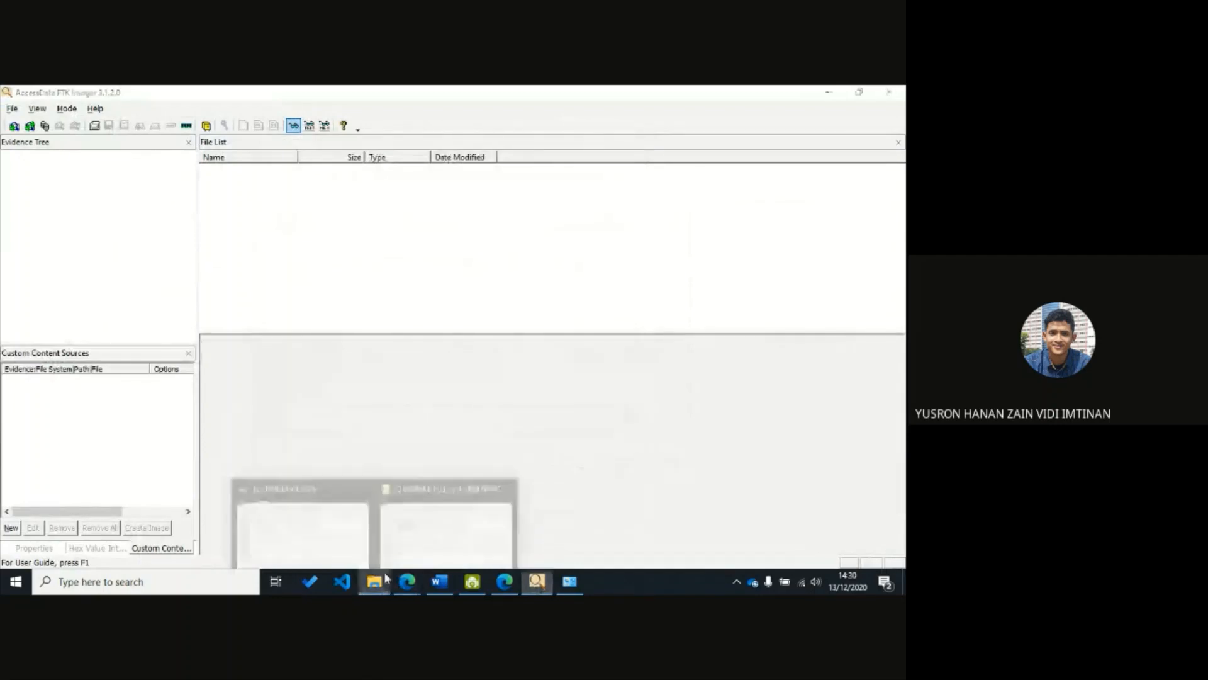
pyautogui.click(356, 523)
pyautogui.click(60, 484)
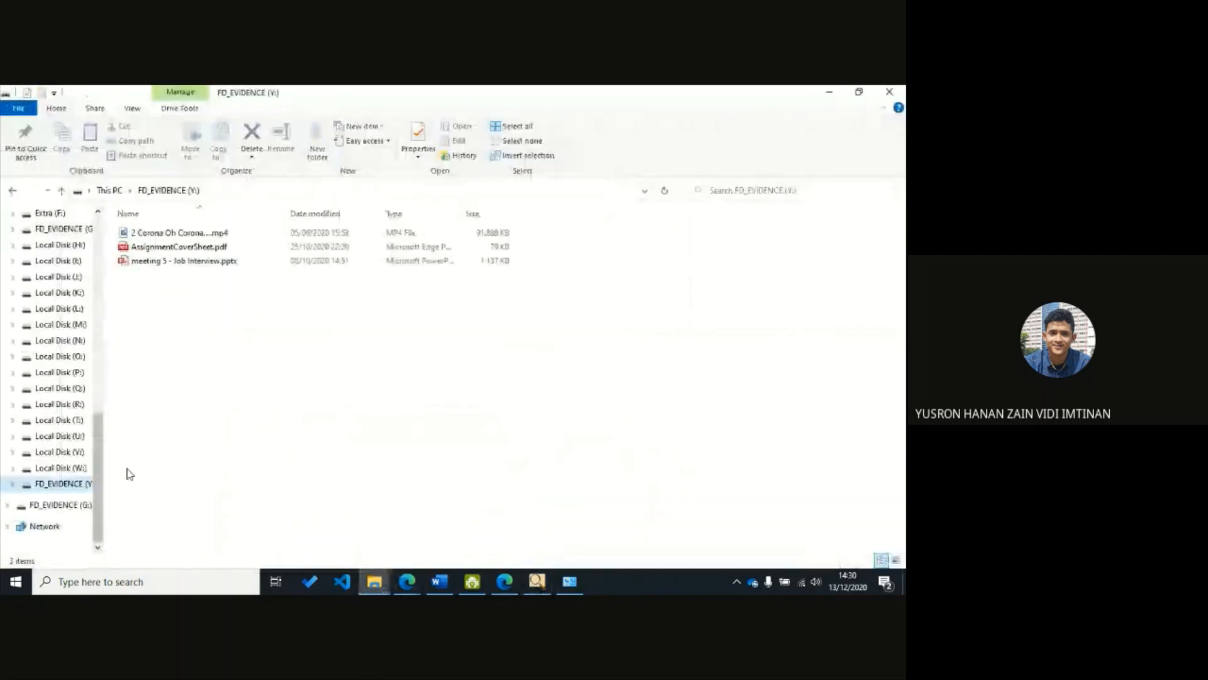
pyautogui.moveTo(106, 461); pyautogui.dragTo(139, 467)
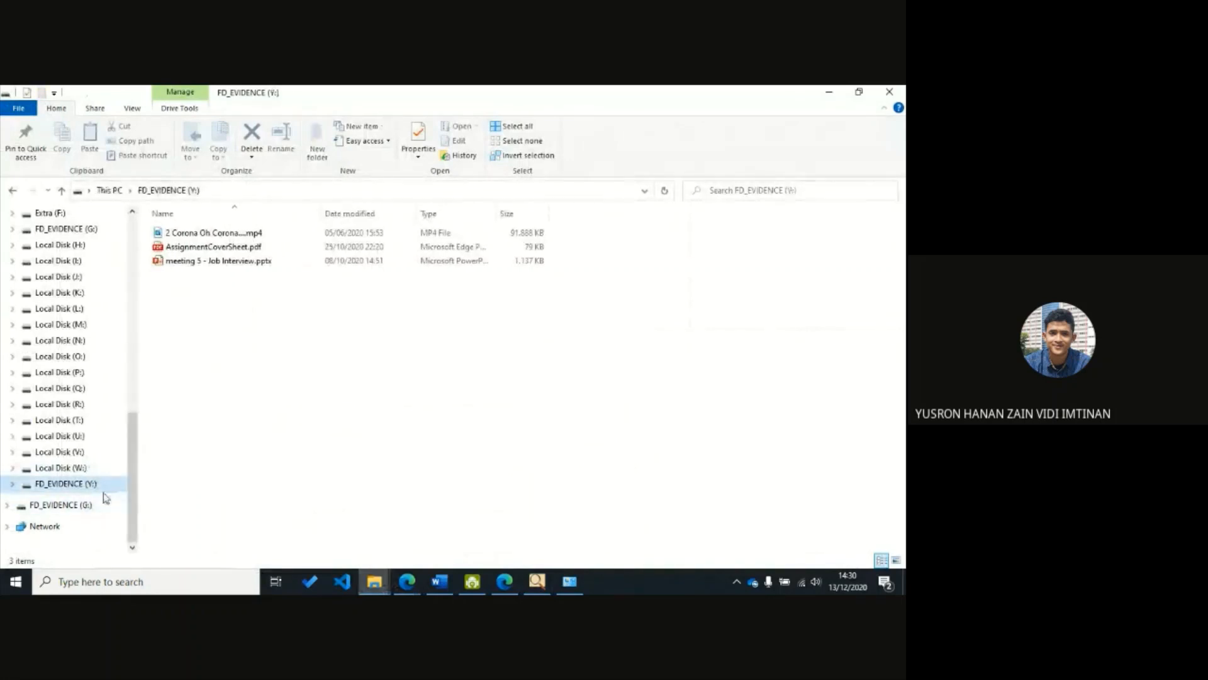
# - Compare the files on the original FD_EVIDENCE (G:) drive with the mounted FD_EVIDENCE (Y:) drive, and return to FTK Imager
pyautogui.click(63, 505)
pyautogui.click(536, 587)
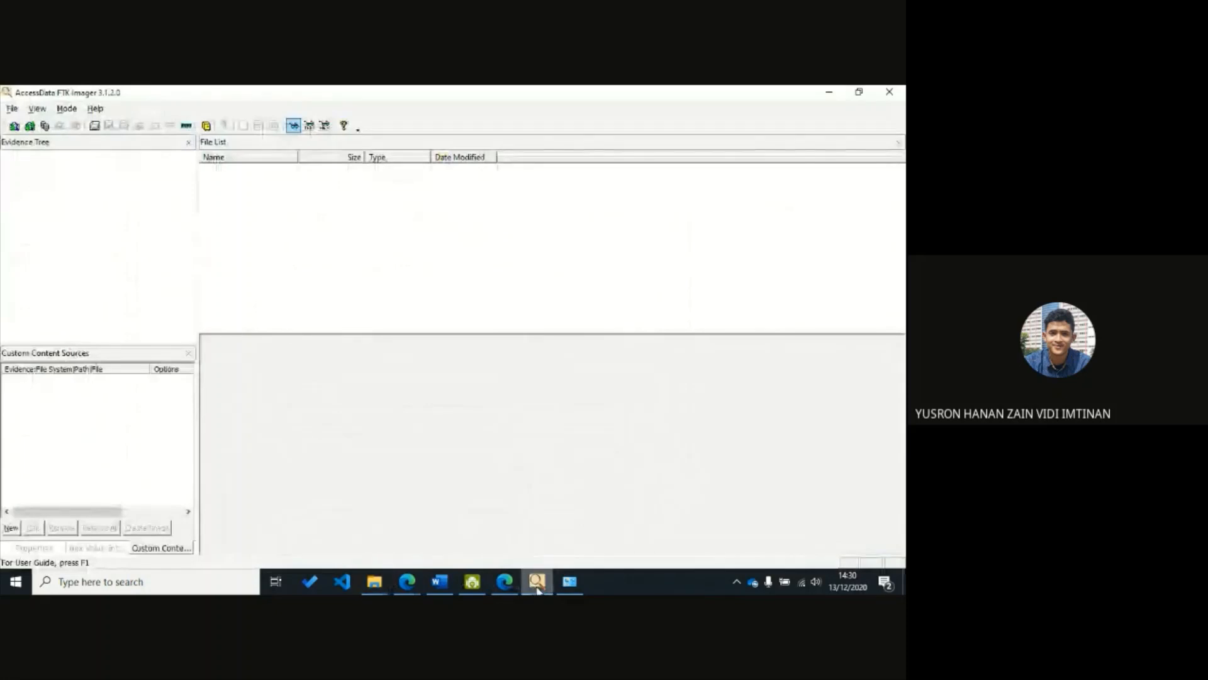
pyautogui.click(374, 581)
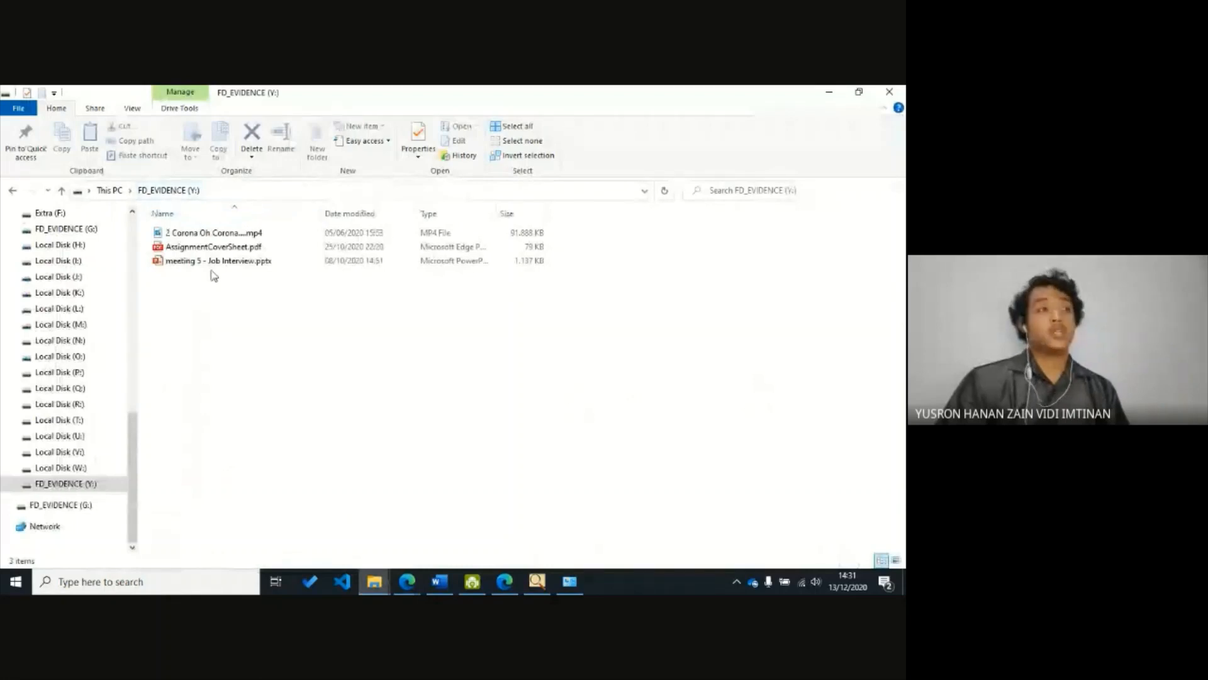
pyautogui.click(829, 93)
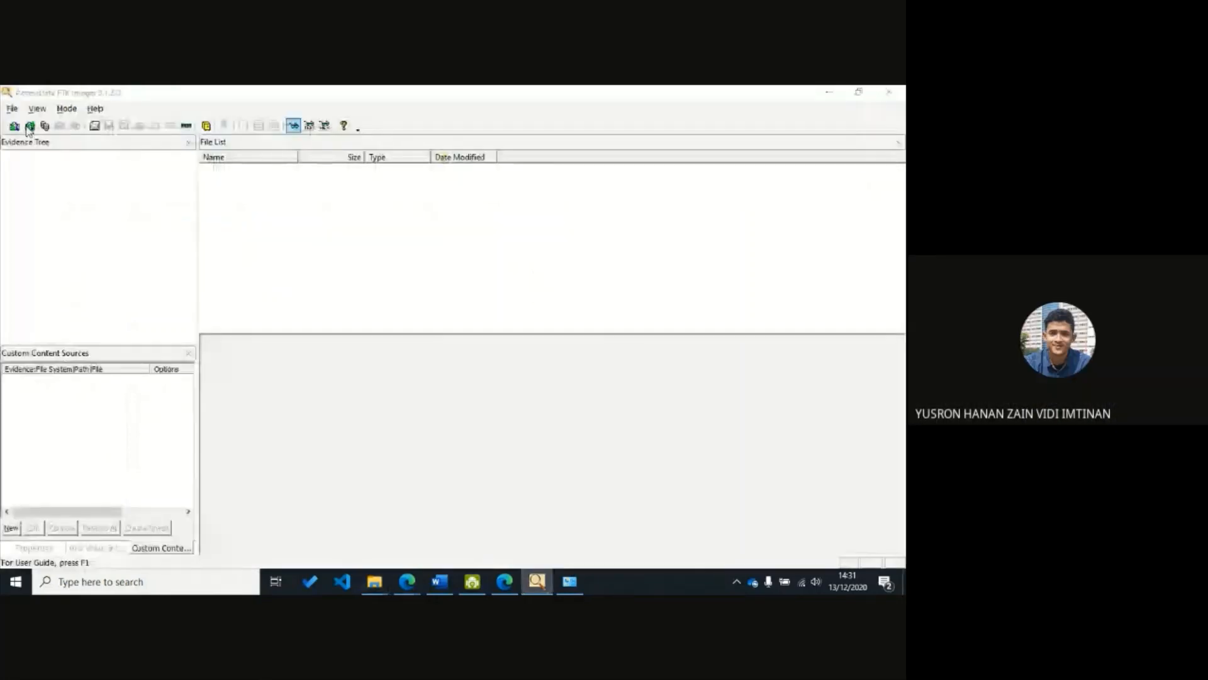
# - Add the mounted 8 GB physical drive PHYSICALDRIVE2 as an evidence item
pyautogui.click(28, 128)
pyautogui.click(451, 424)
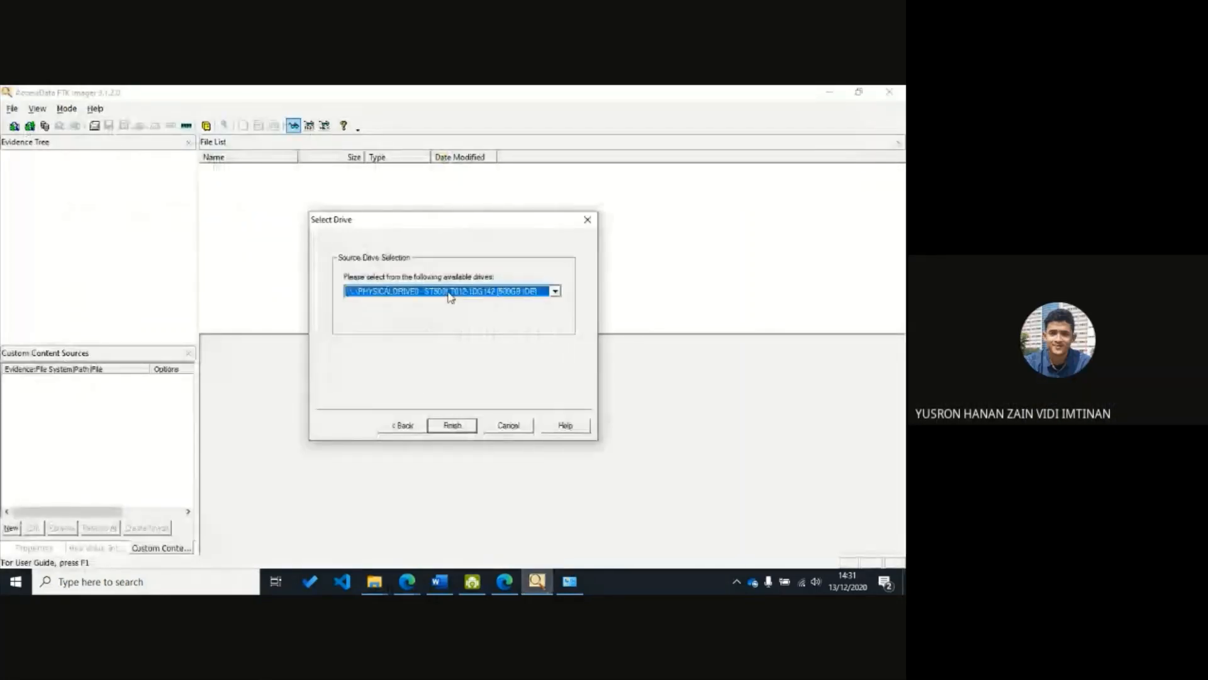
pyautogui.click(451, 296)
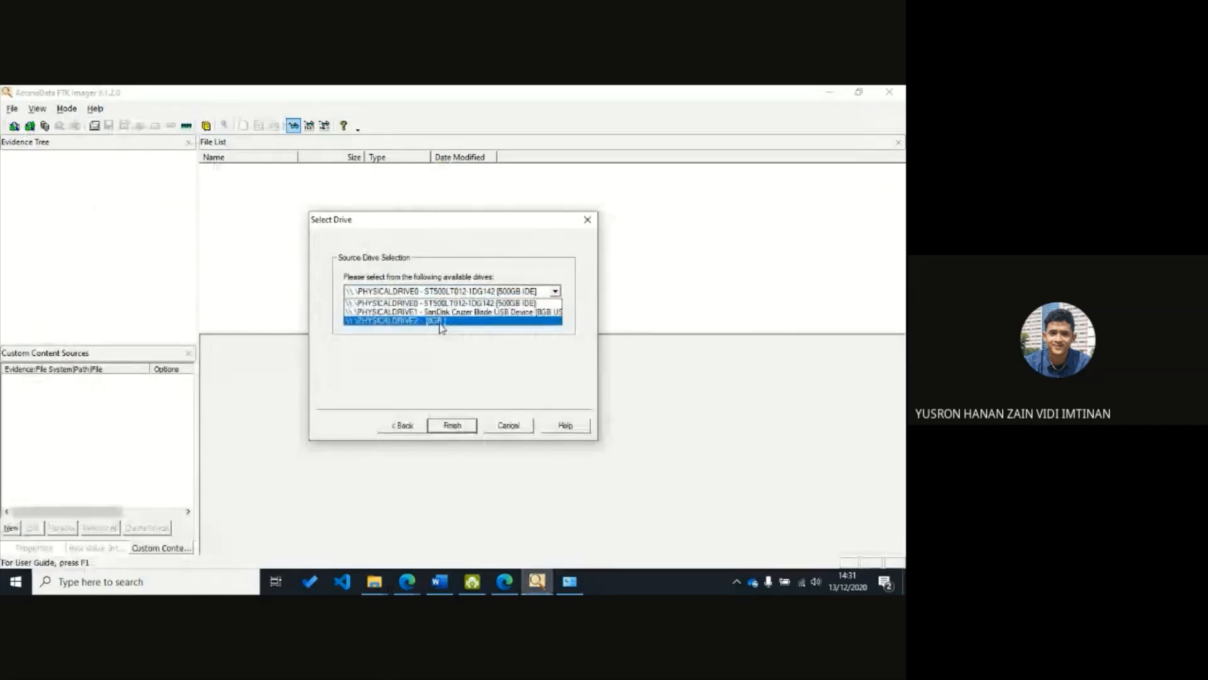
pyautogui.click(441, 321)
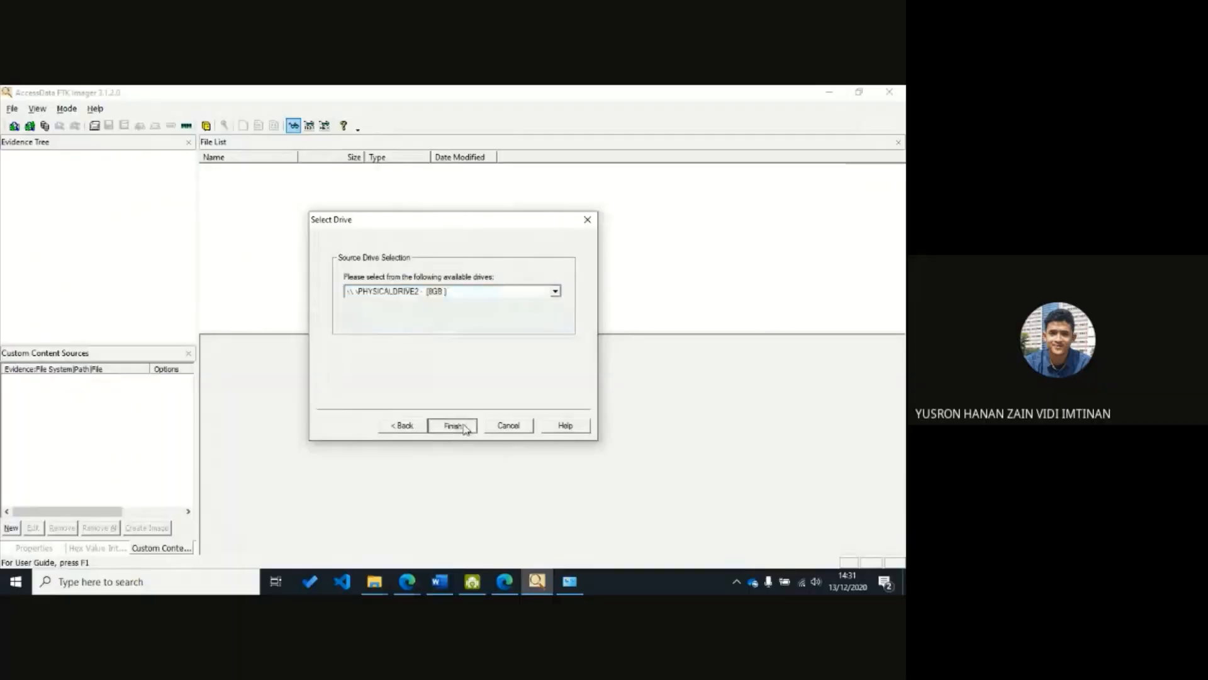
pyautogui.click(454, 423)
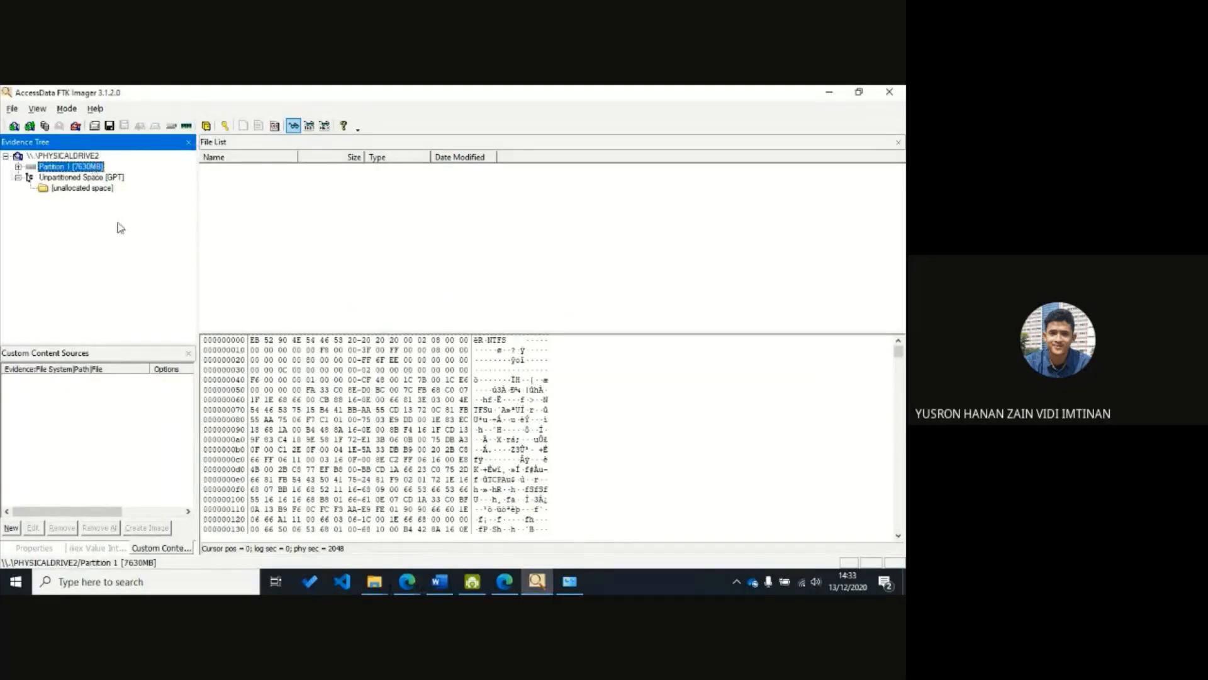
# - Expand Partition 1 down to the root folder of FD_EVIDENCE [NTFS] and examine its file list for deleted files
pyautogui.click(18, 167)
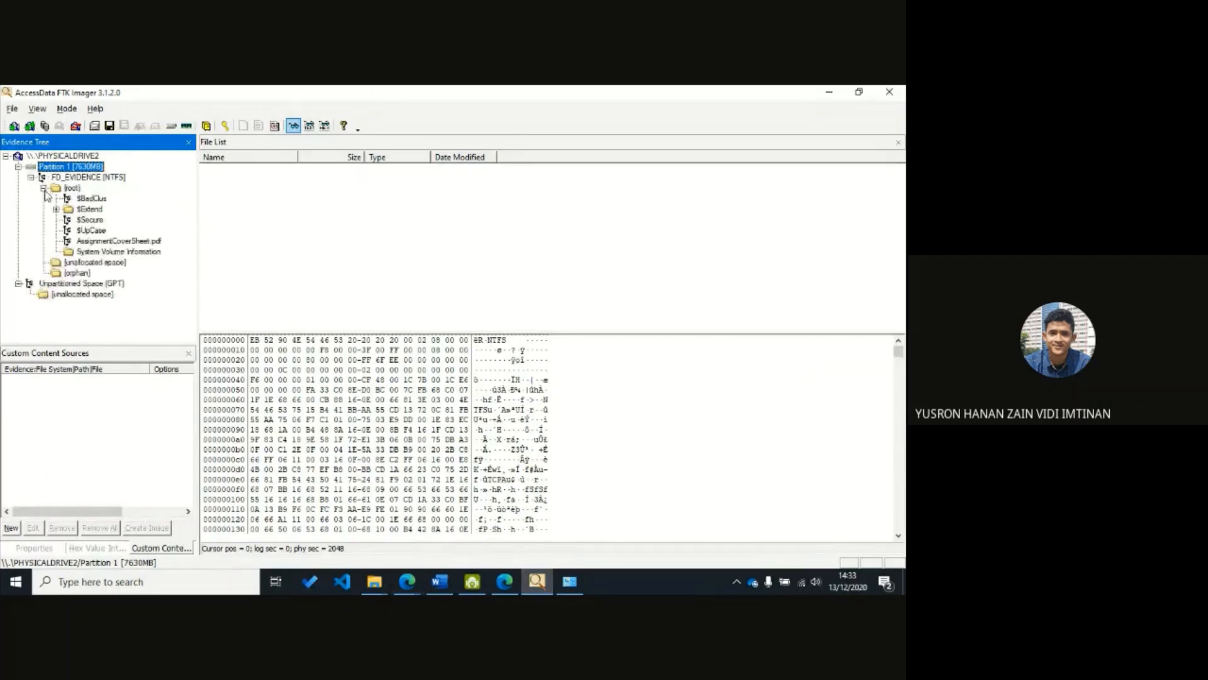
pyautogui.click(71, 188)
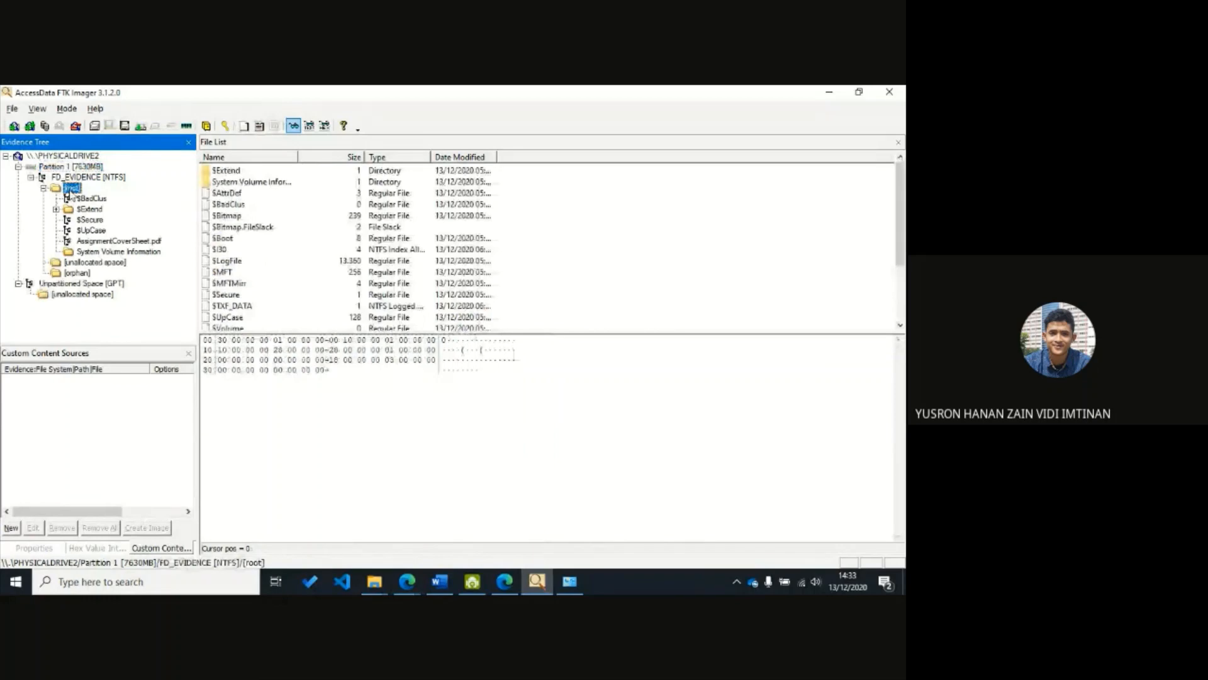
pyautogui.press('Up')
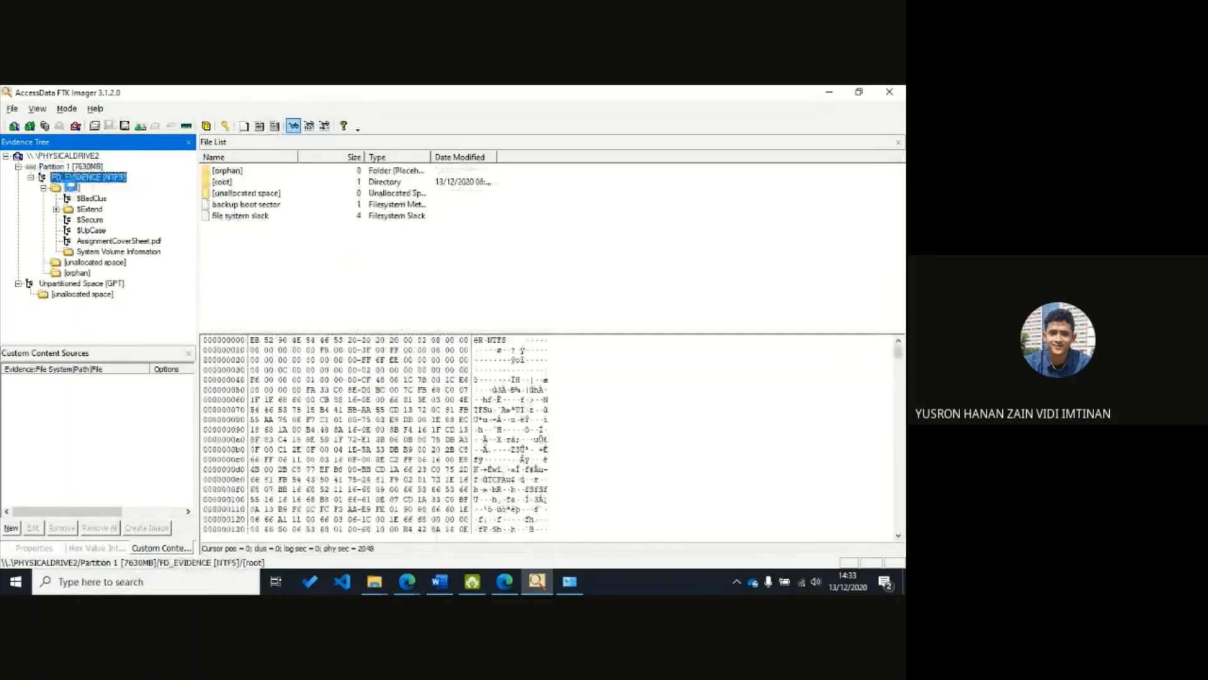
pyautogui.click(71, 187)
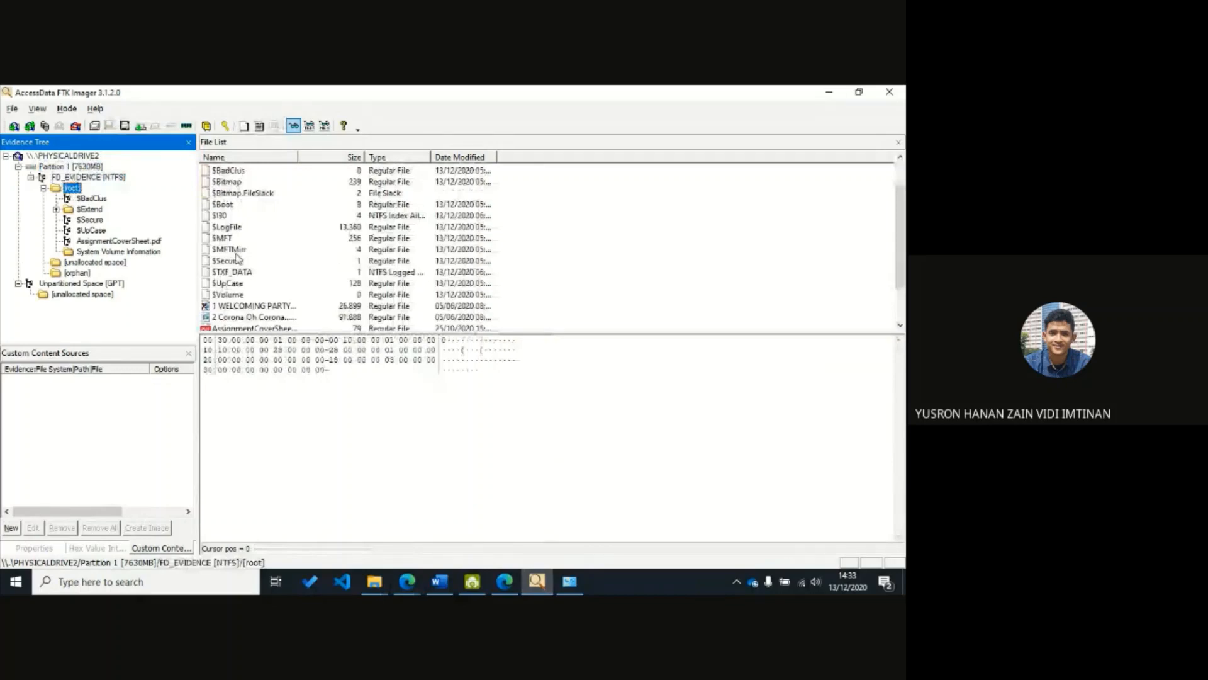
pyautogui.scroll(1, 237, 258)
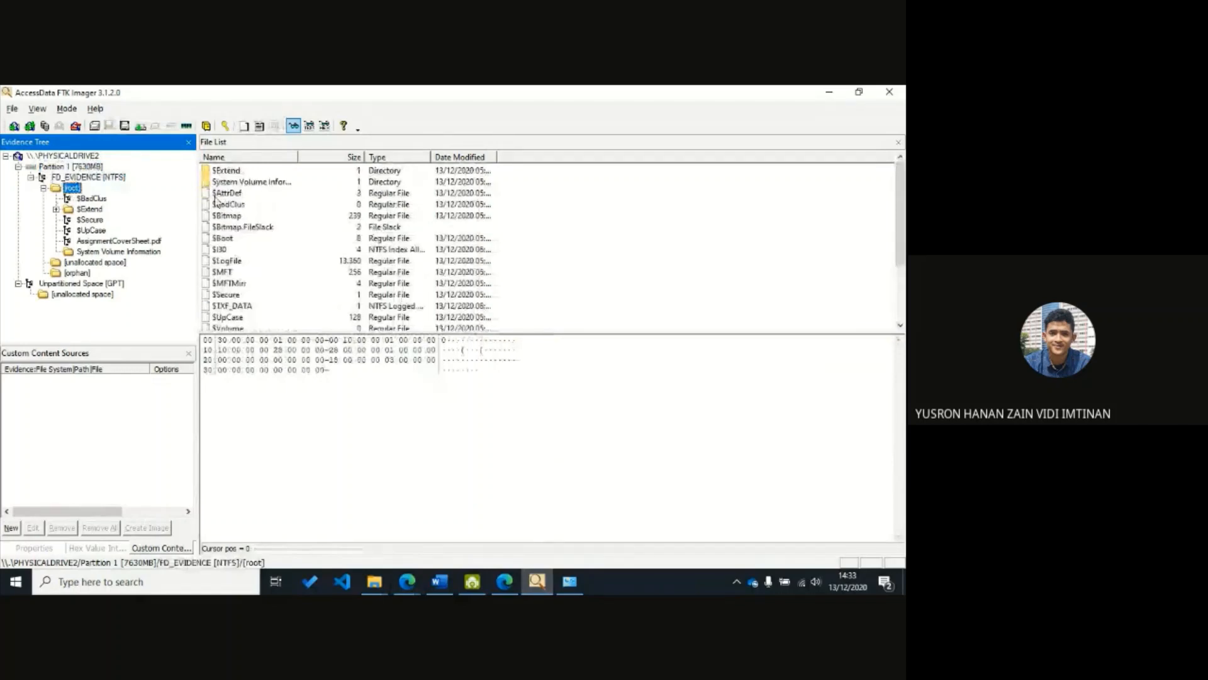
pyautogui.scroll(-1, 292, 313)
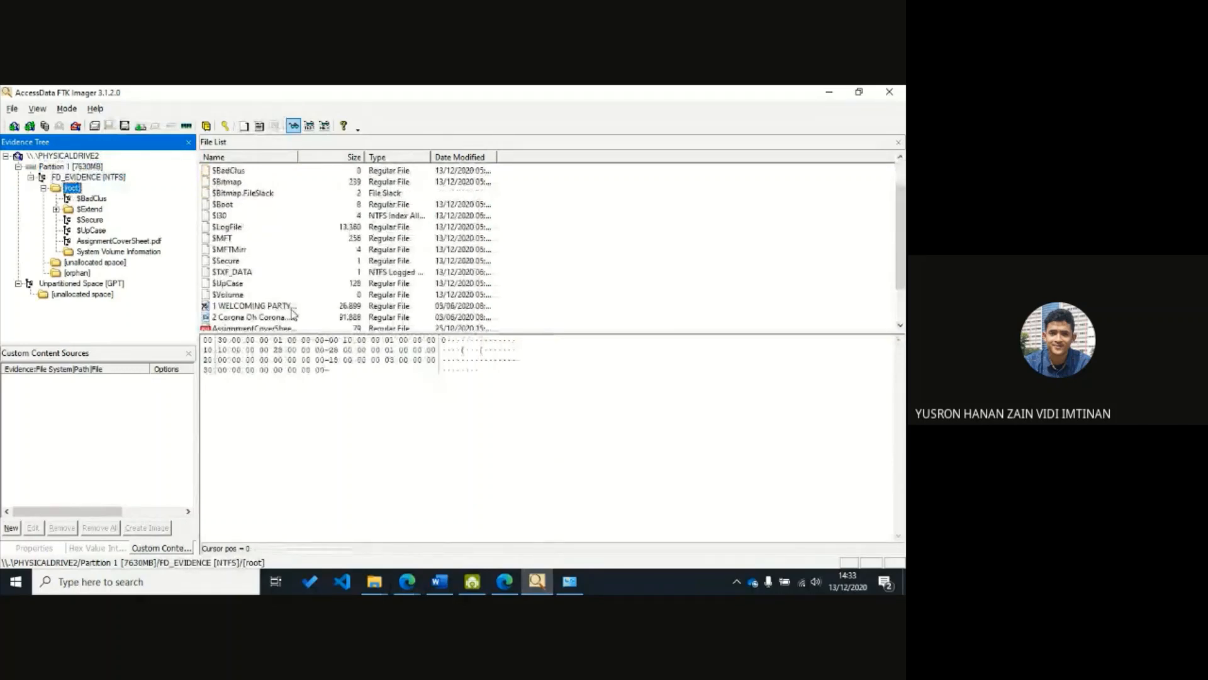
pyautogui.scroll(-2, 293, 313)
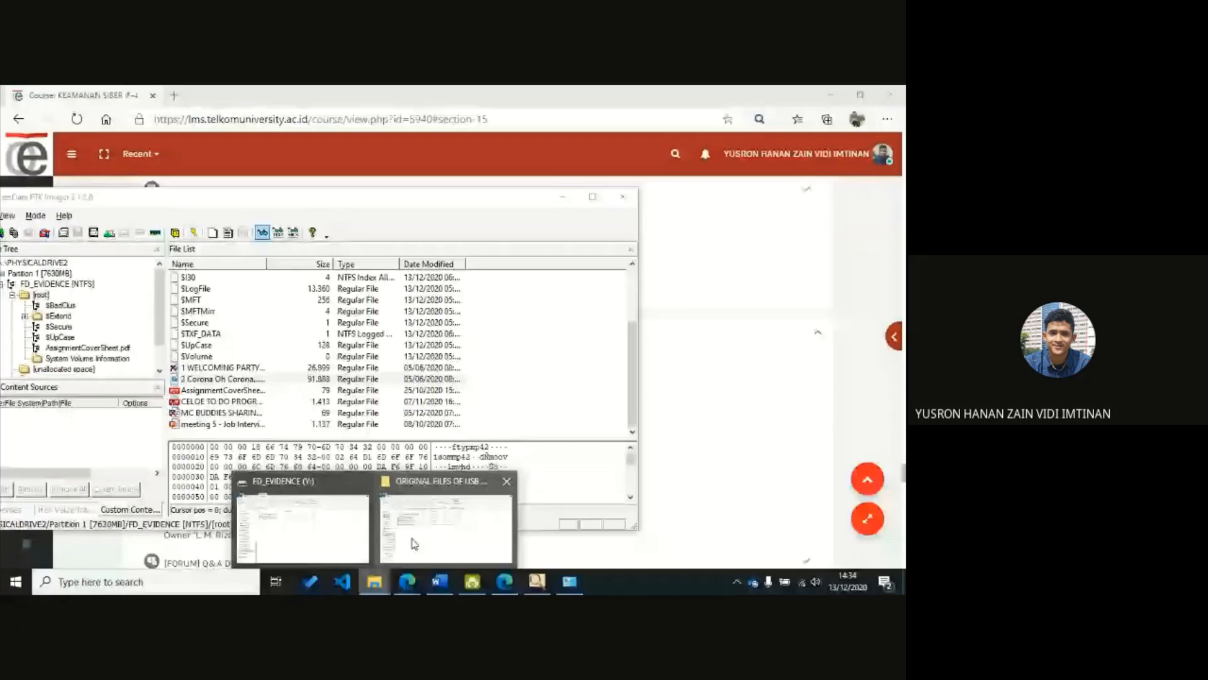
# - Compare the files in the ORIGINAL FILES OF USB DRIVE folder with the FTK Imager file list, placing both windows side by side
pyautogui.click(414, 544)
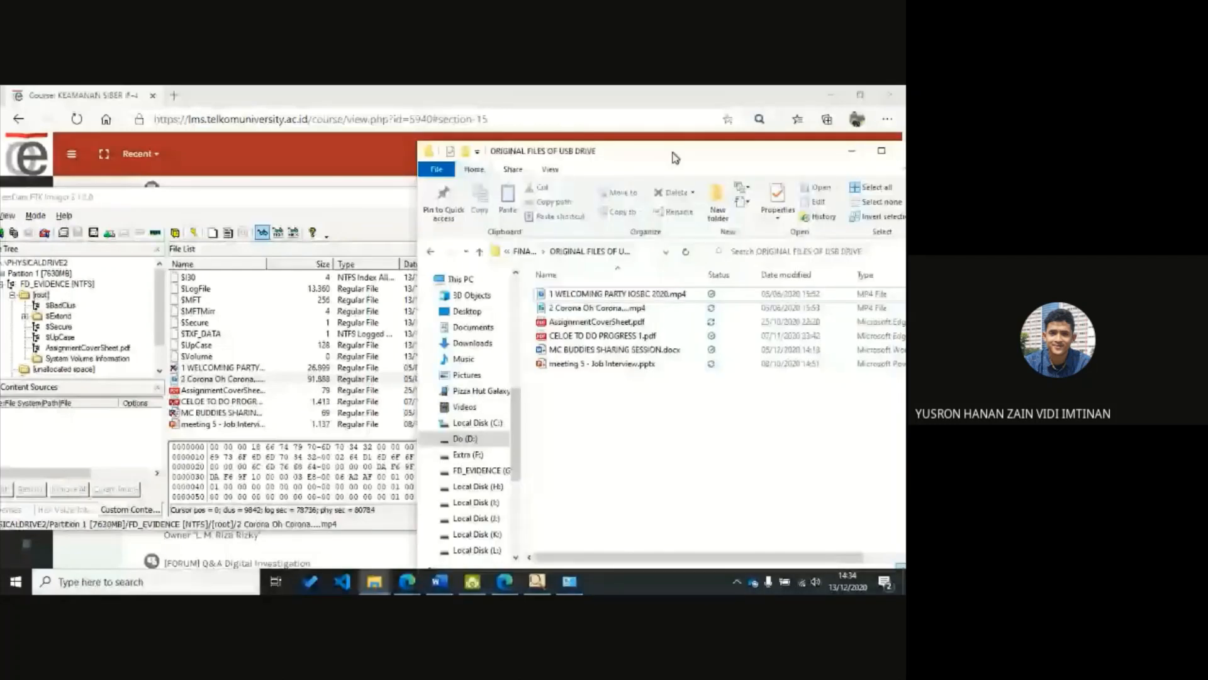
pyautogui.moveTo(672, 152); pyautogui.dragTo(672, 154)
pyautogui.moveTo(352, 197); pyautogui.dragTo(295, 190)
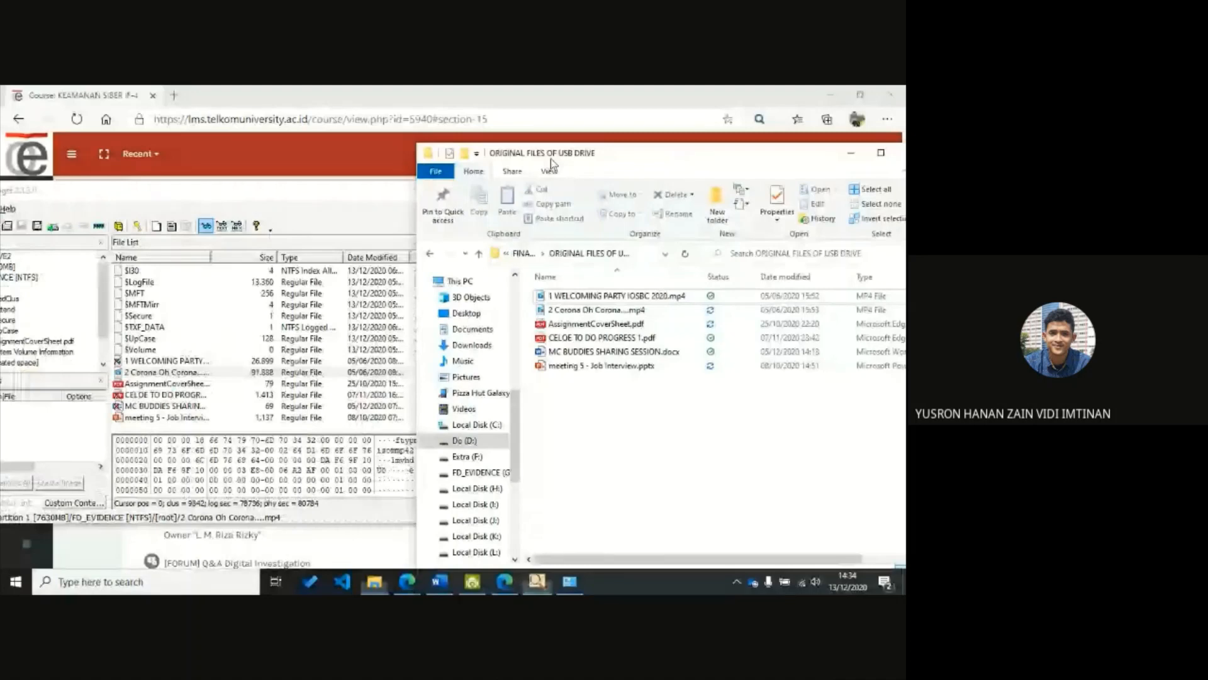
pyautogui.moveTo(550, 158); pyautogui.dragTo(421, 162)
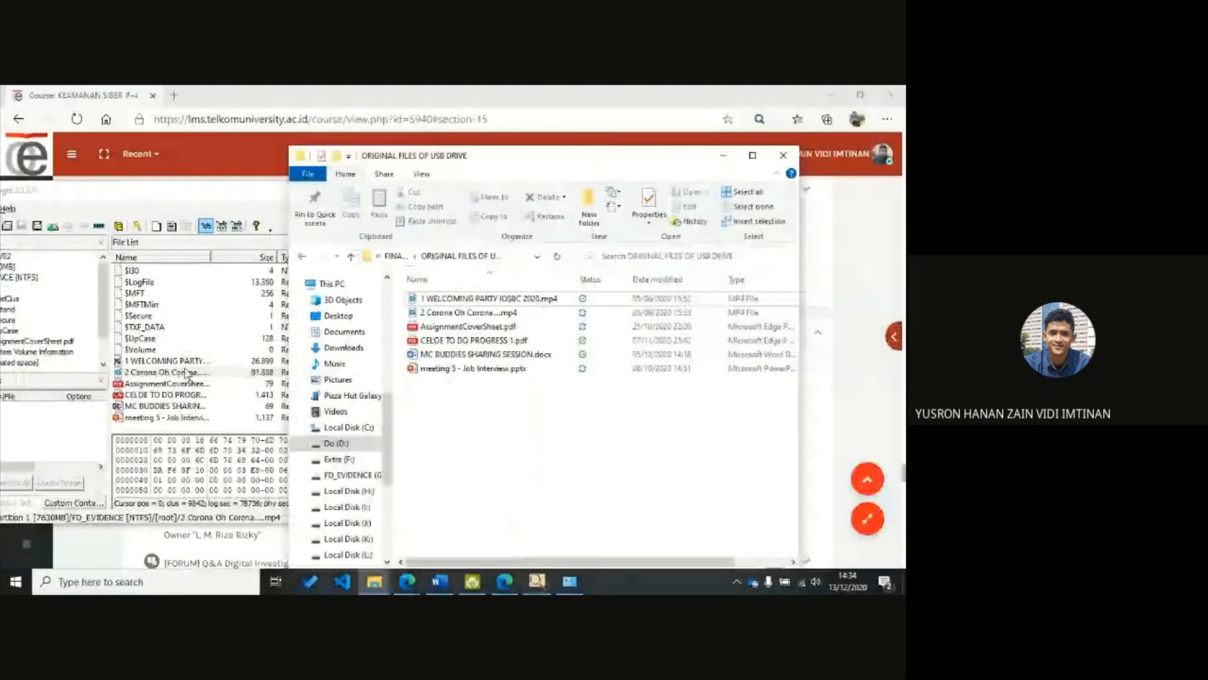
pyautogui.click(502, 299)
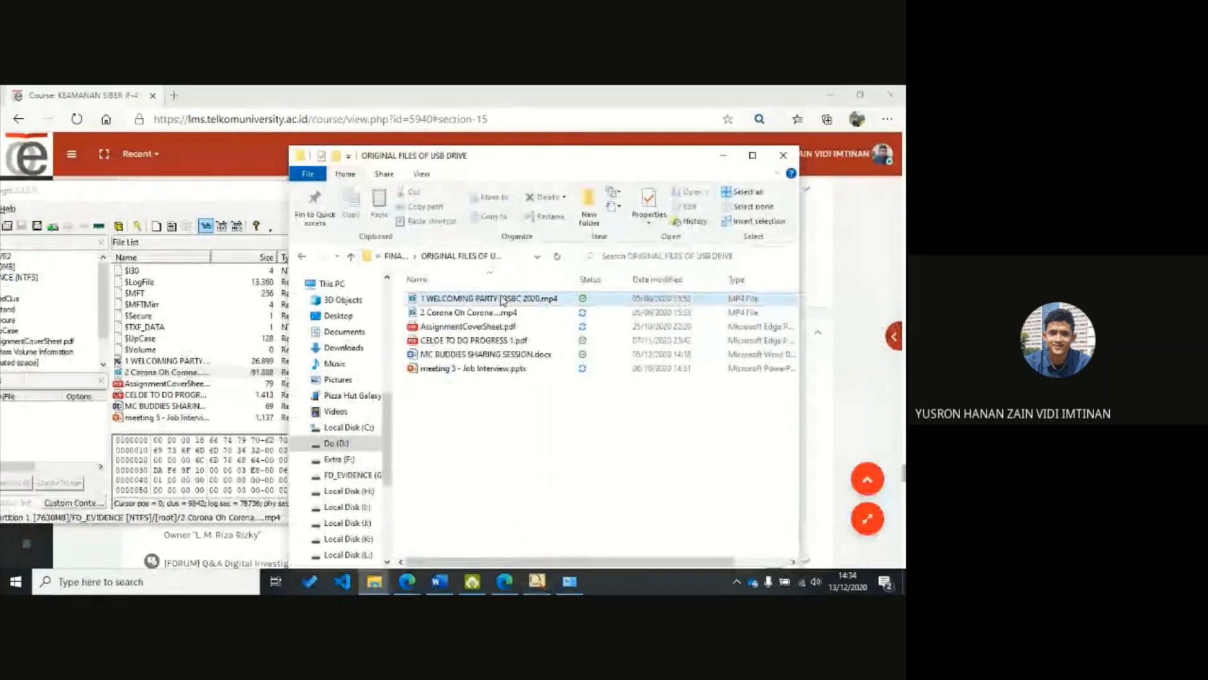
pyautogui.keyDown('shift'); pyautogui.click(486, 313); pyautogui.keyUp('shift')
pyautogui.click(484, 316)
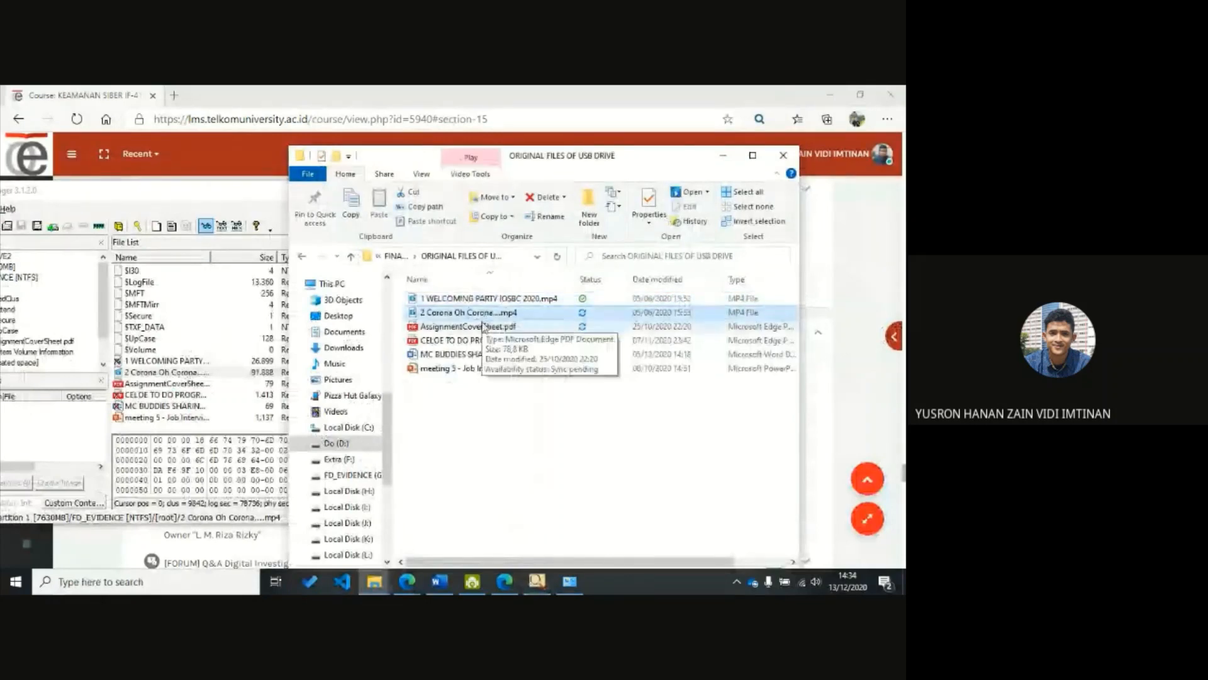
pyautogui.click(474, 342)
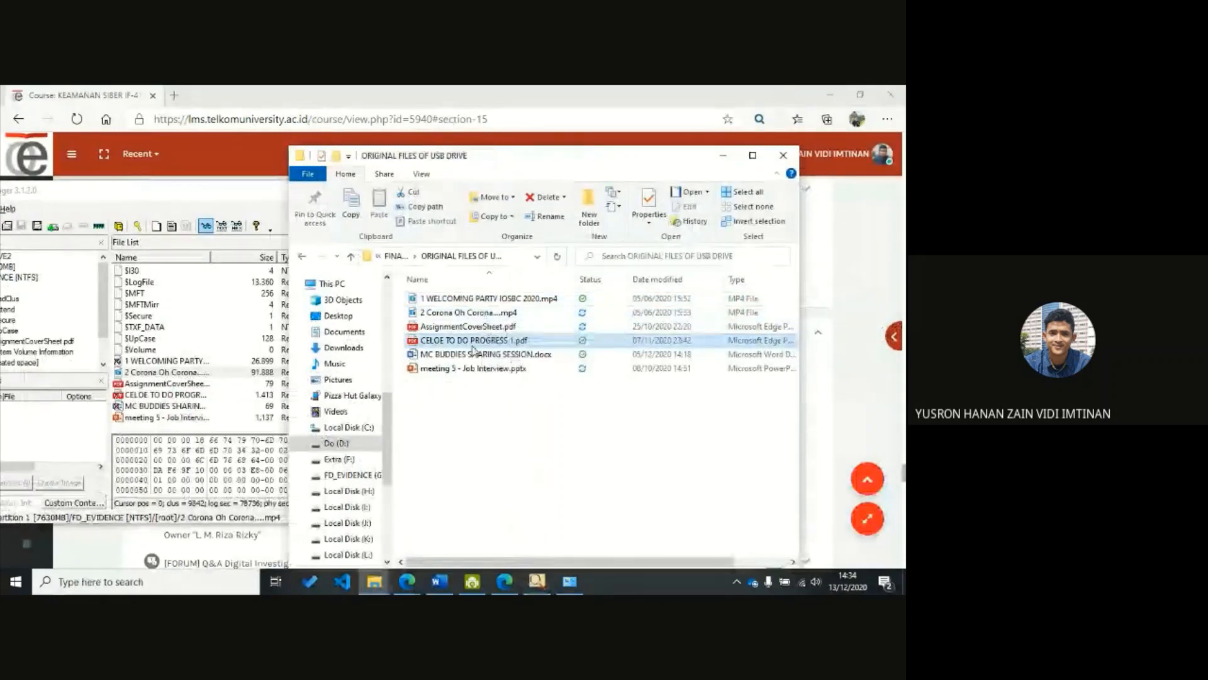
pyautogui.click(467, 356)
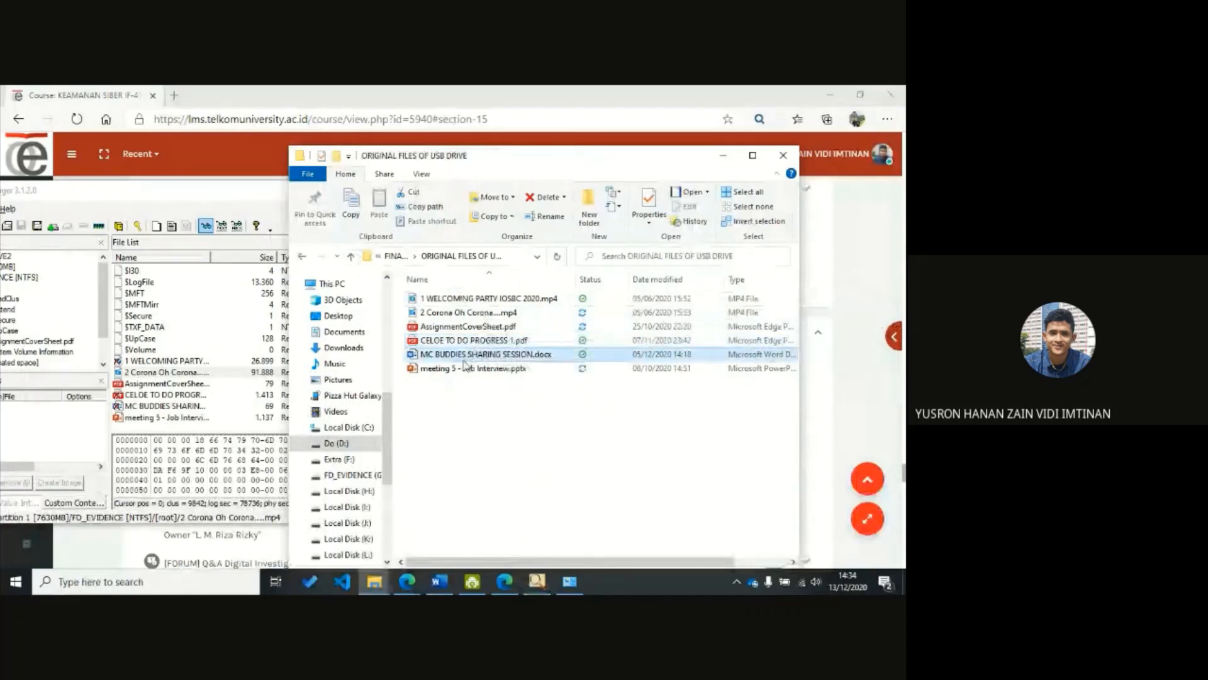
# - Compare the files on the mounted FD_EVIDENCE (Y:) drive with the FTK Imager file list, and minimize the File Explorer window
pyautogui.moveTo(374, 581)
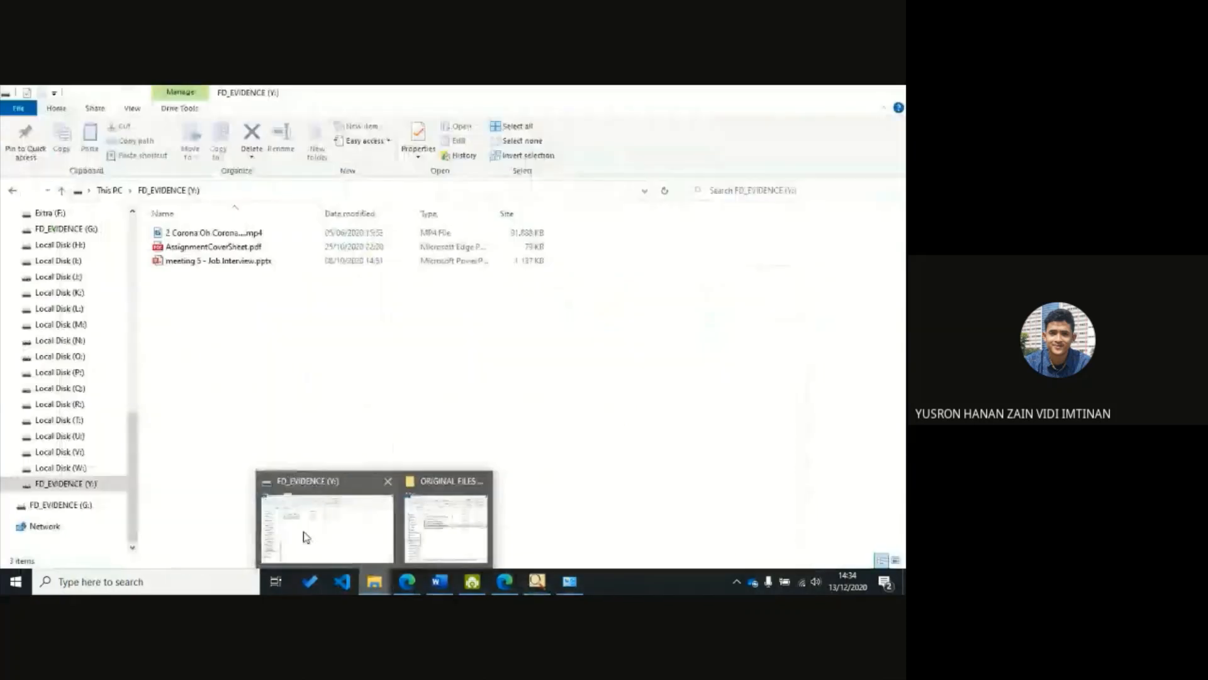
pyautogui.click(307, 536)
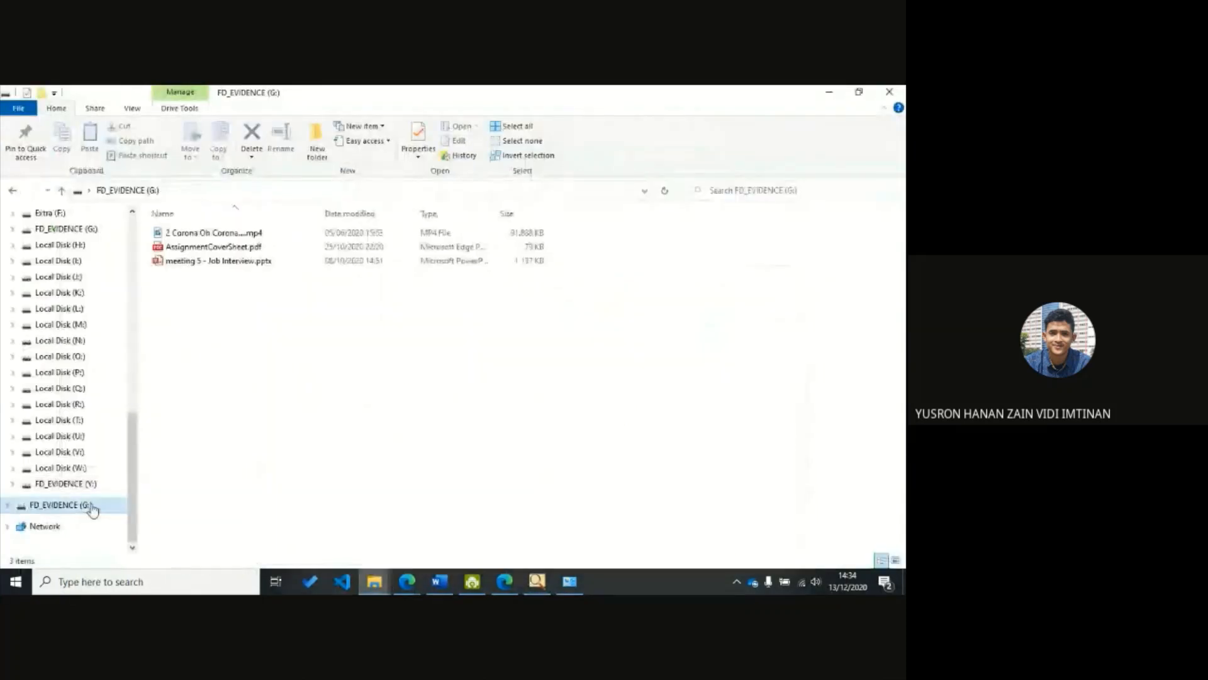
pyautogui.moveTo(421, 93); pyautogui.dragTo(426, 149)
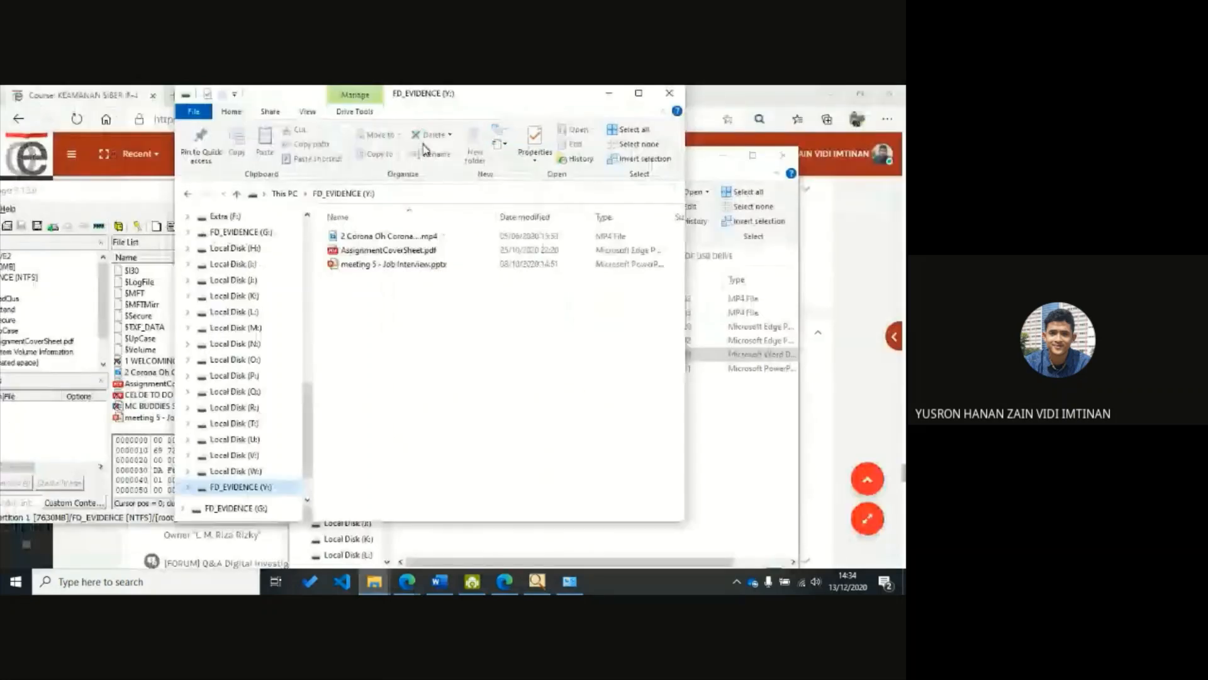
pyautogui.moveTo(424, 149); pyautogui.dragTo(542, 149)
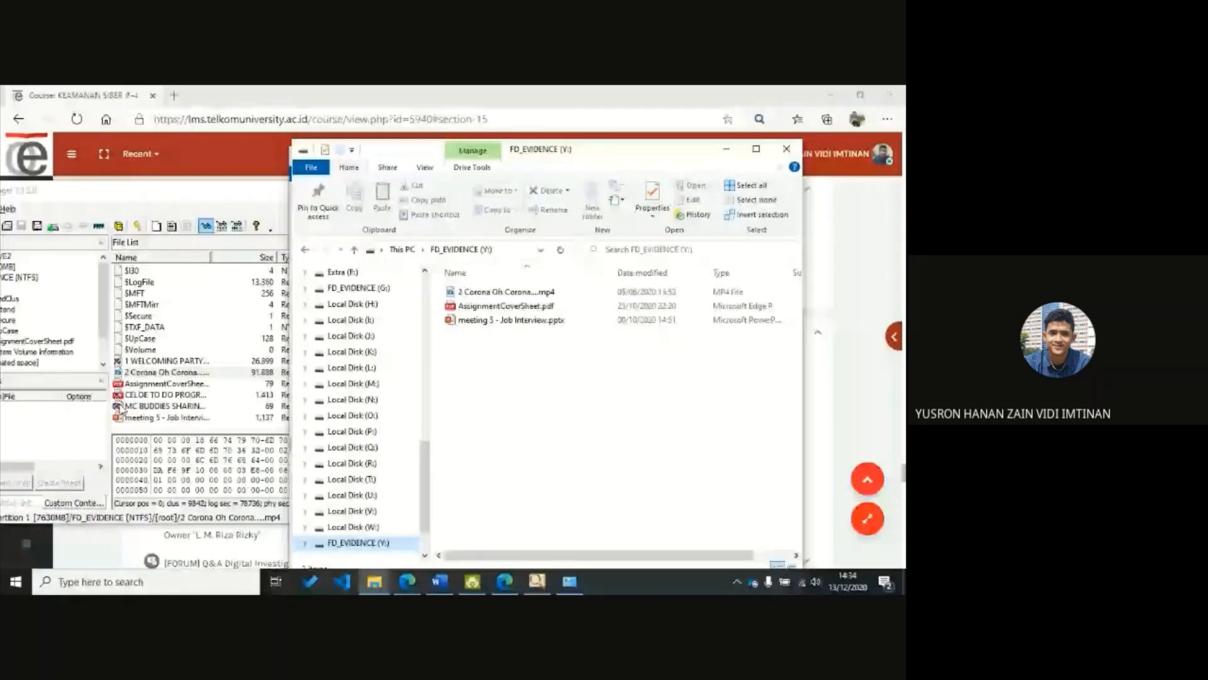
pyautogui.click(726, 150)
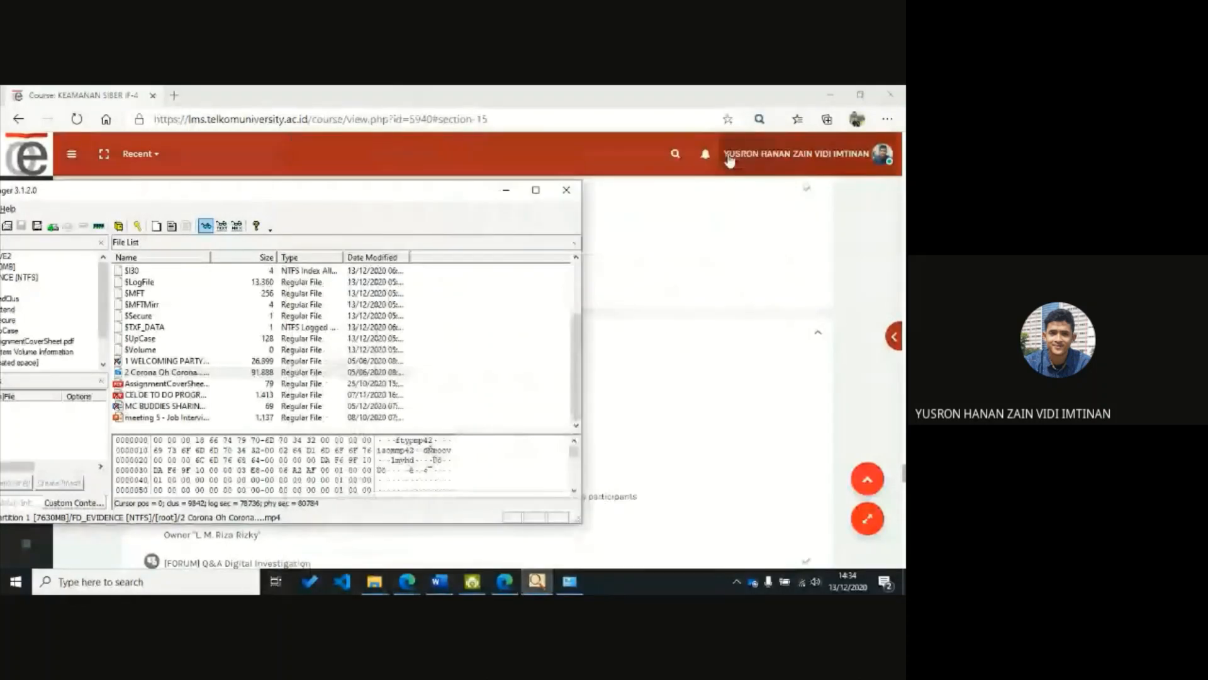
# - Maximize FTK Imager and export the 1 WELCOMING PARTY video to a new RECOVERED FILES folder in D:'s OneDrive - Telkom University > Courses > Cyber Security
pyautogui.moveTo(459, 190); pyautogui.dragTo(661, 88)
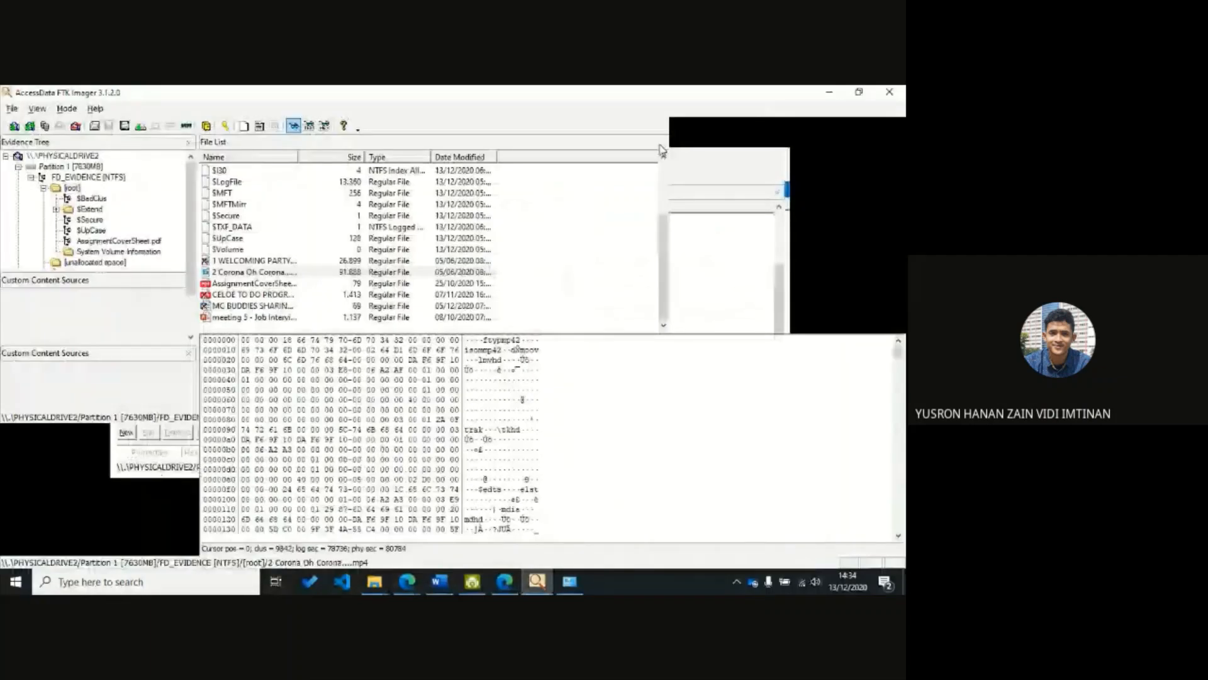
pyautogui.click(258, 274)
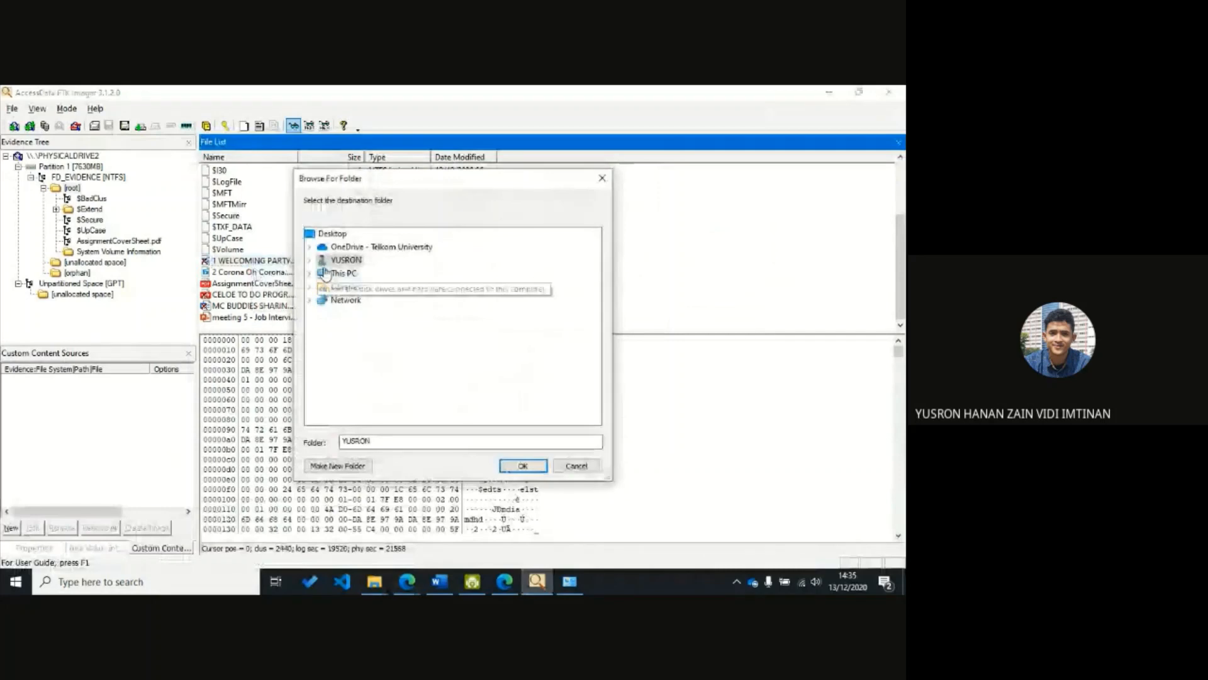
pyautogui.click(309, 273)
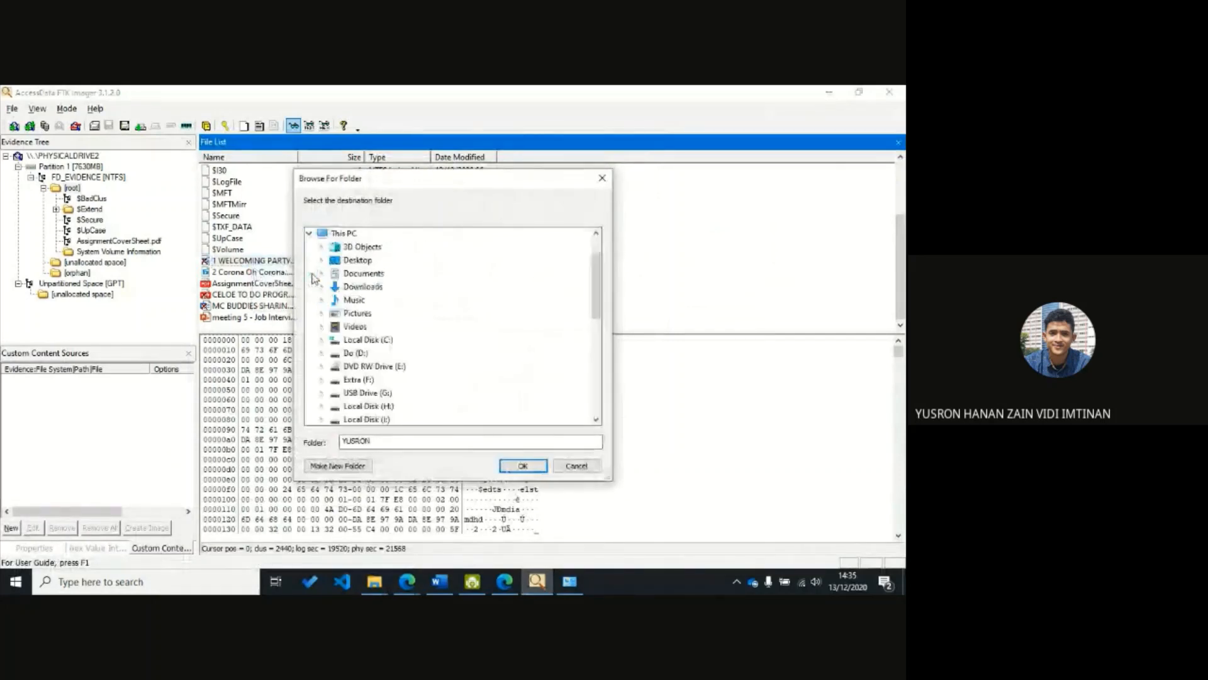
pyautogui.scroll(-5, 373, 357)
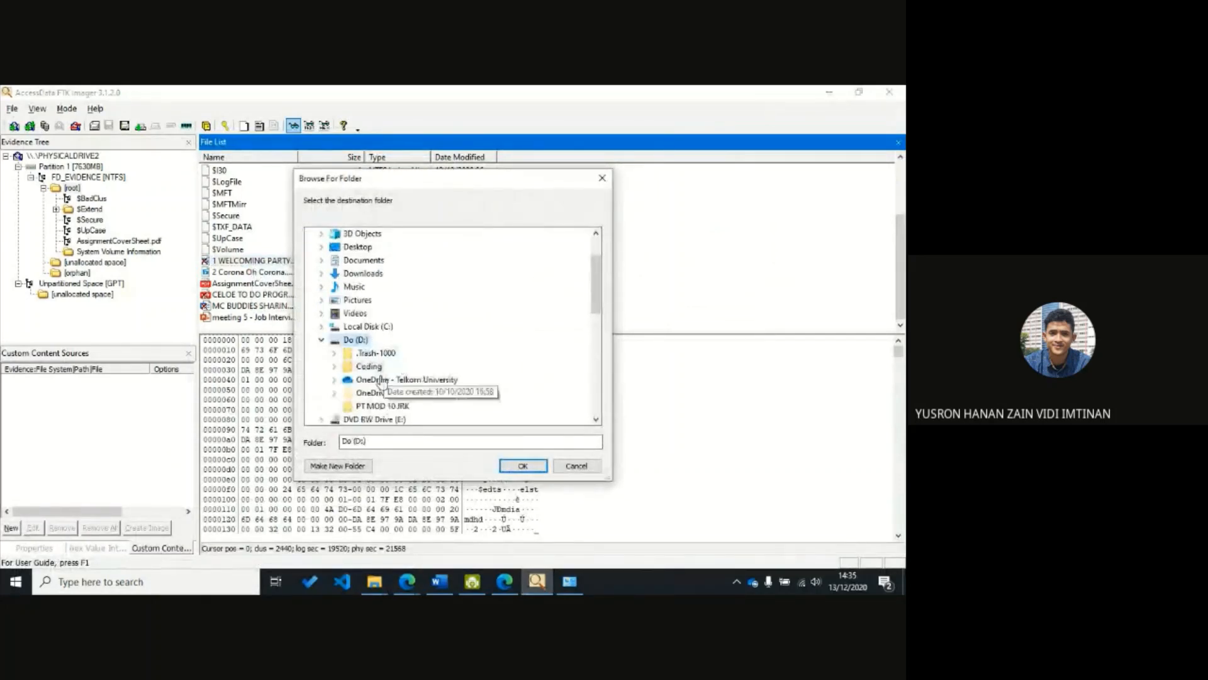
pyautogui.click(397, 380)
pyautogui.click(383, 300)
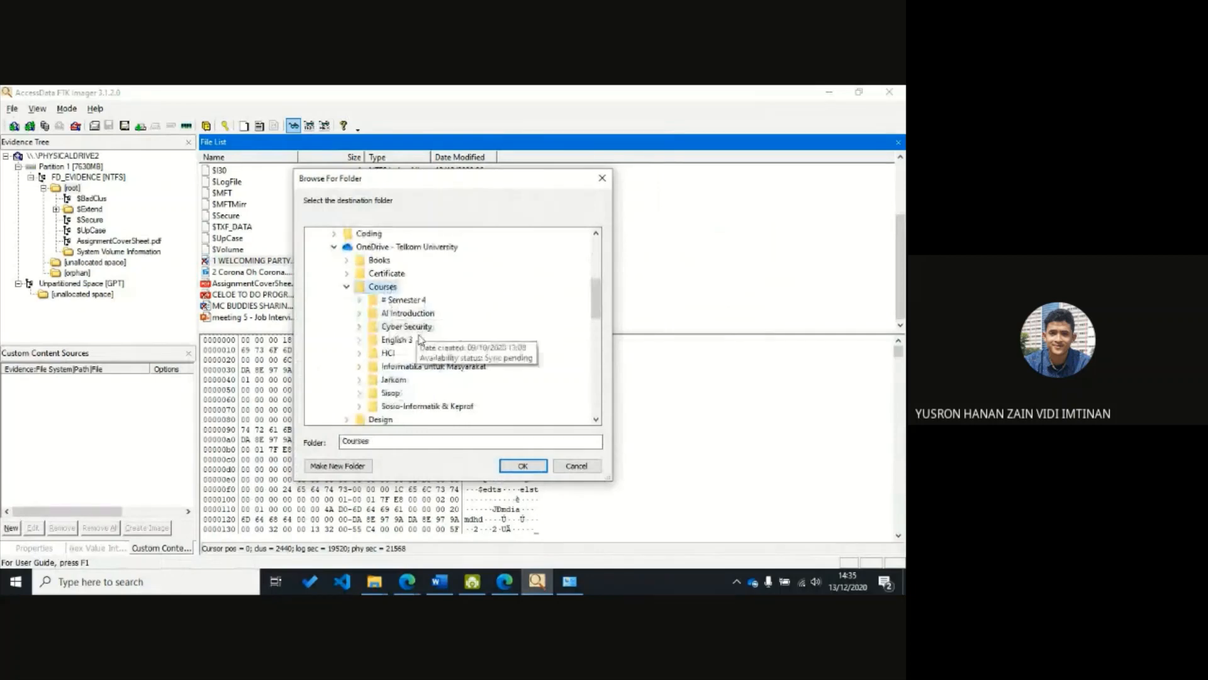
pyautogui.click(406, 326)
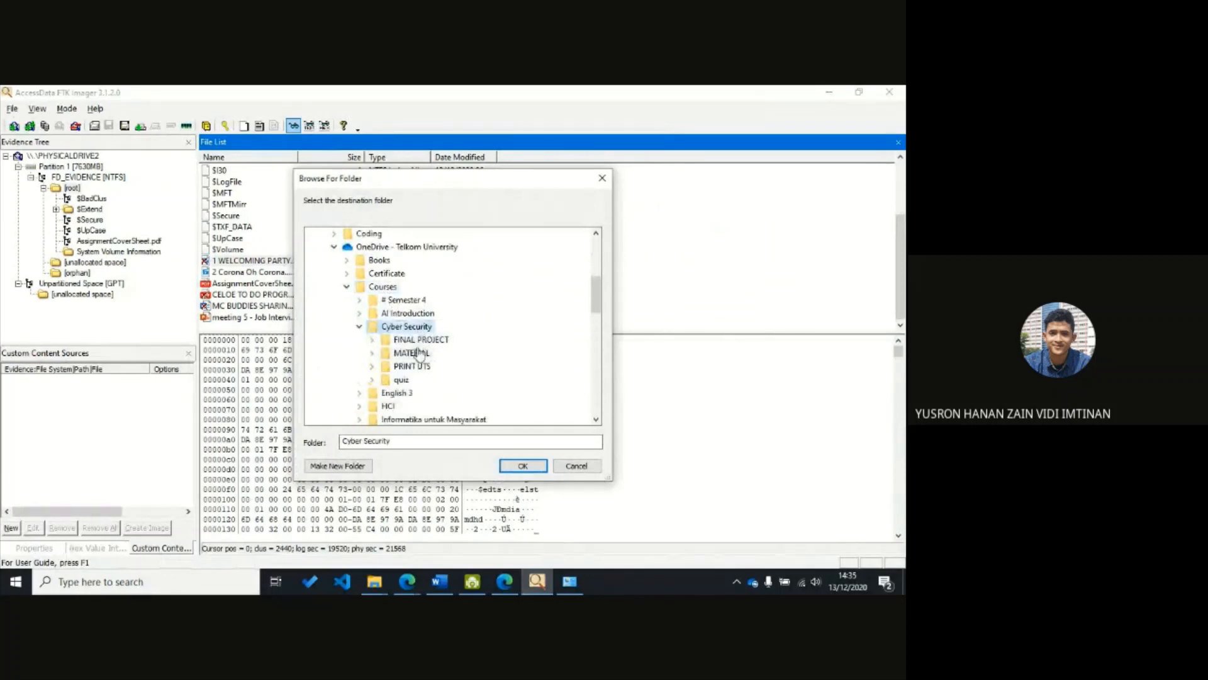
pyautogui.click(350, 466)
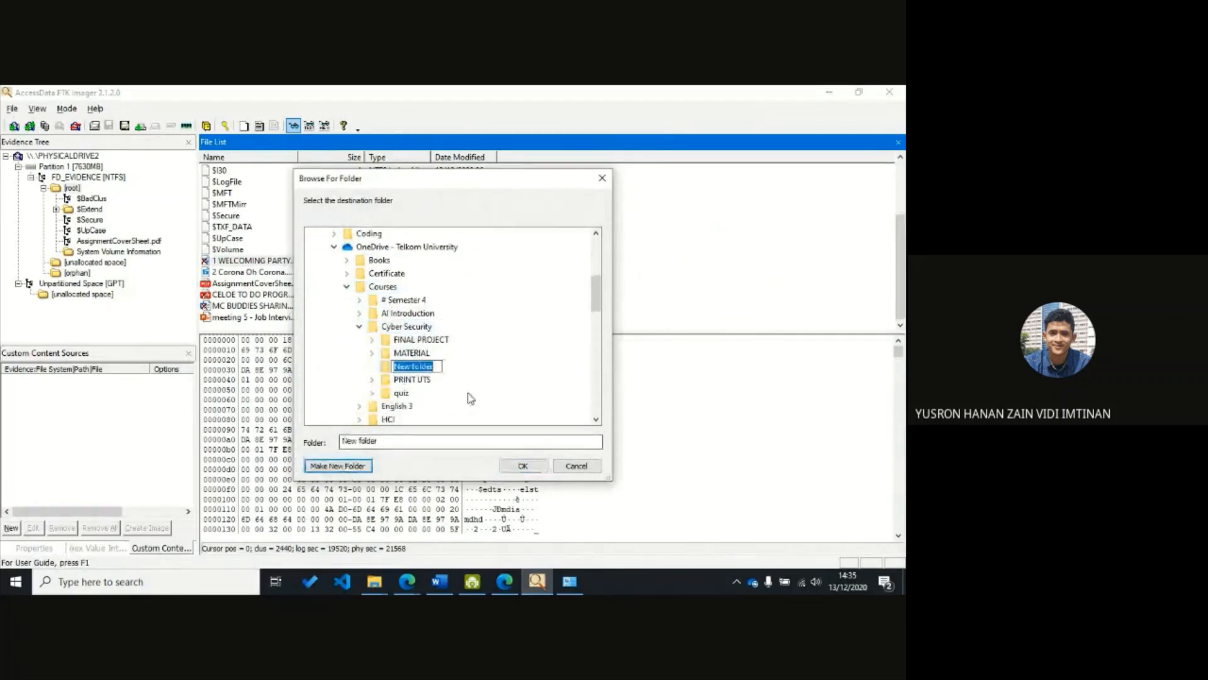
pyautogui.write('RECOVERED FILES')
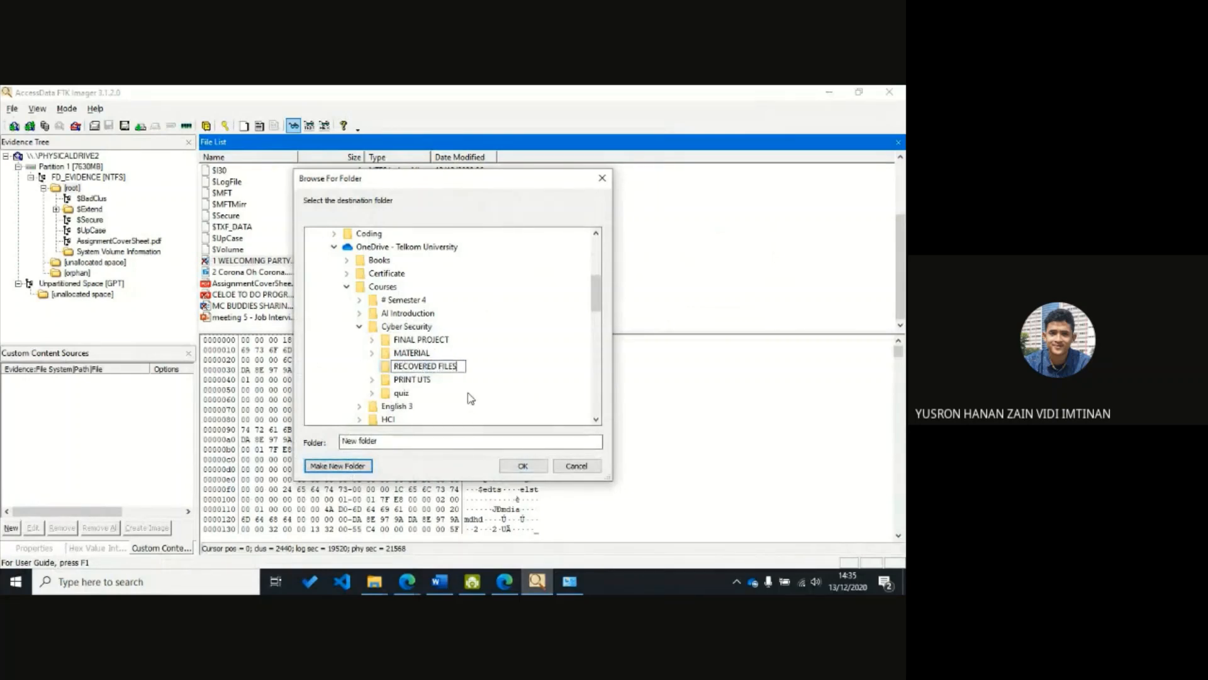
pyautogui.press('Return')
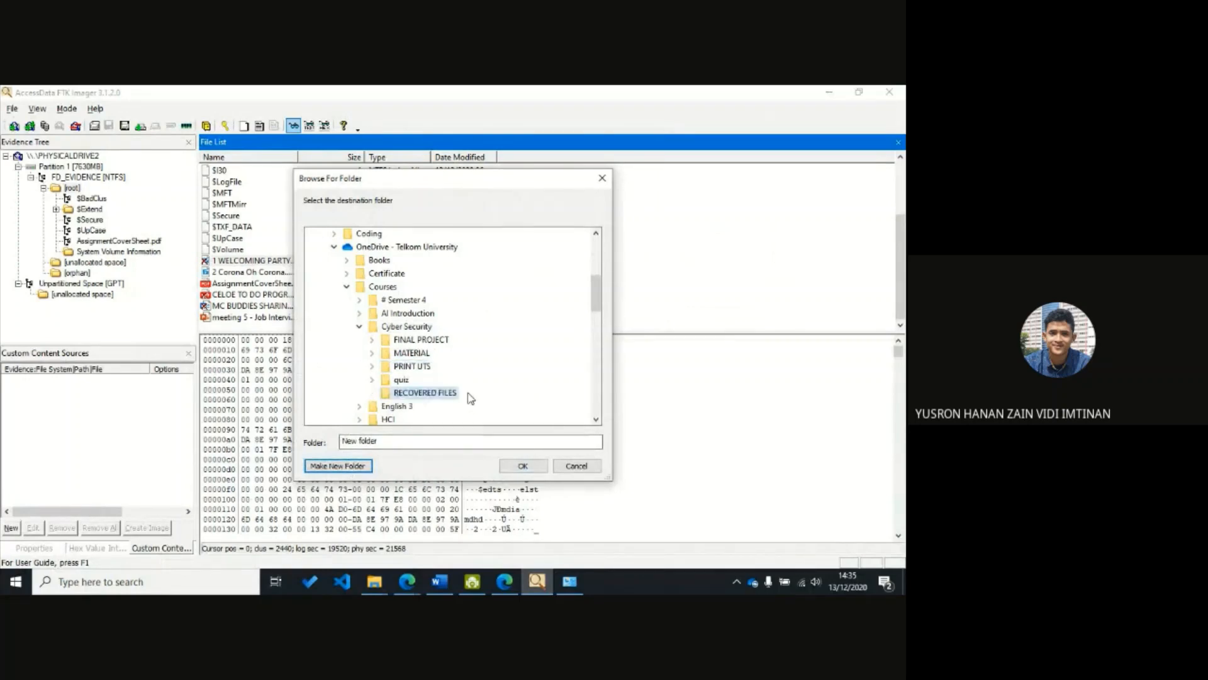
pyautogui.click(523, 466)
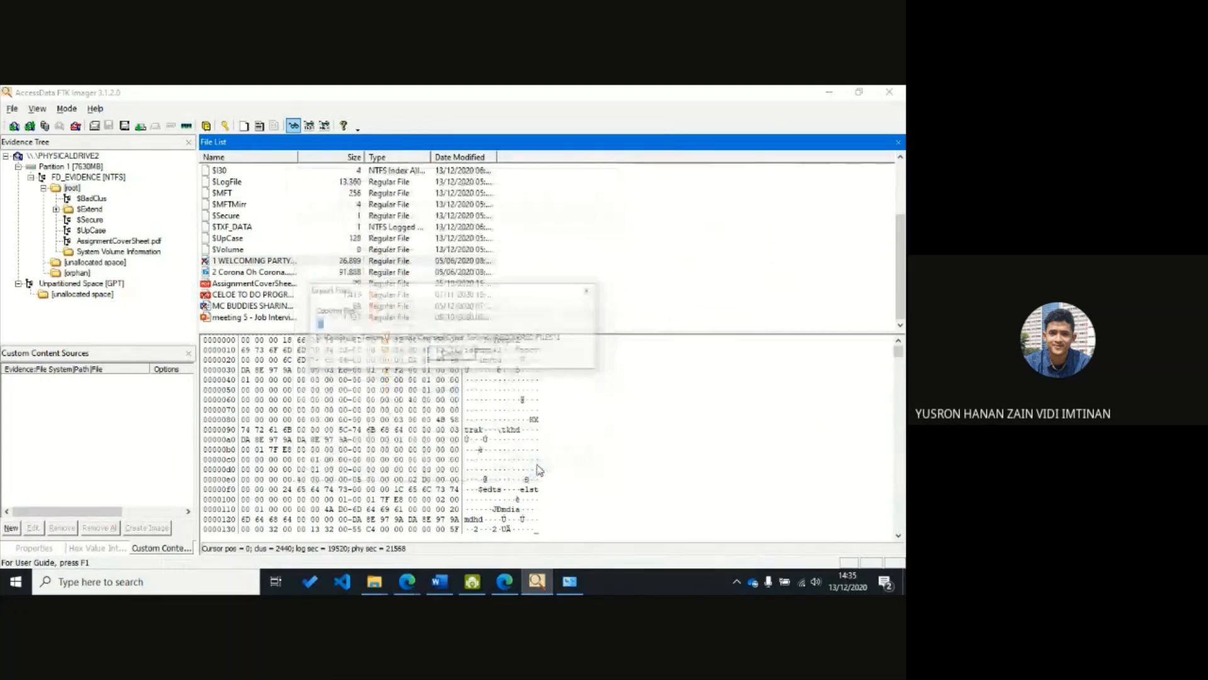
# - Export the deleted file CELOE TO DO PROGRESS 1.pdf to the RECOVERED FILES folder on the D: drive
pyautogui.rightClick(250, 295)
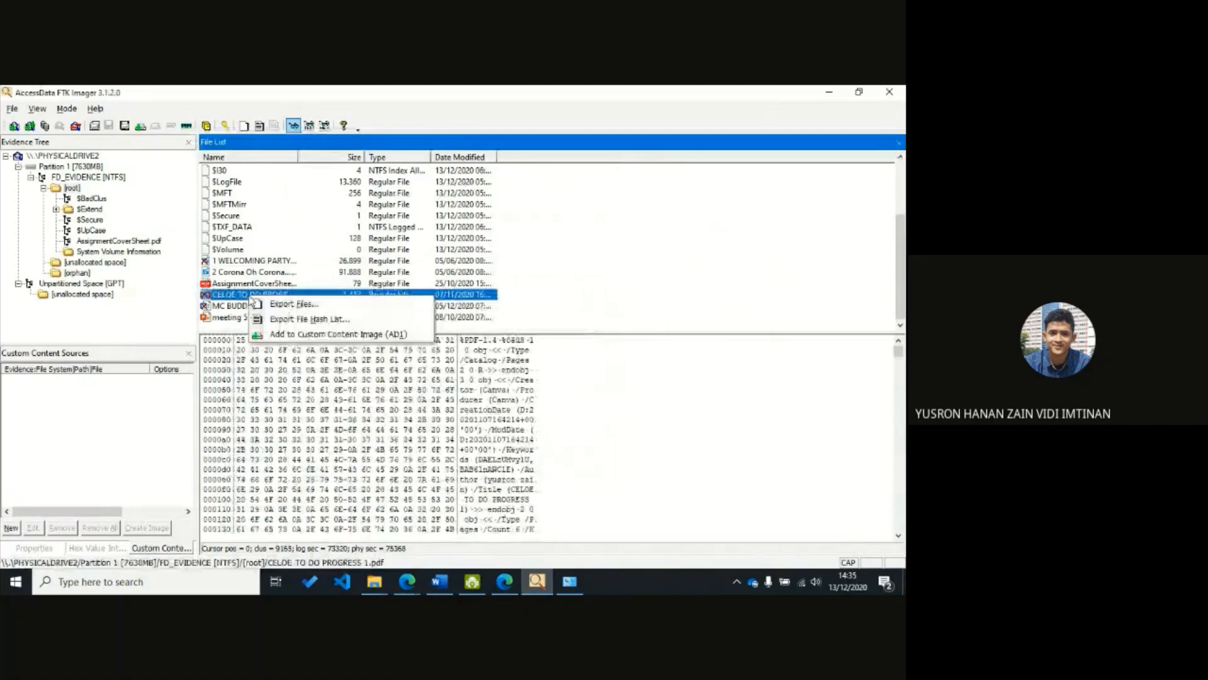
pyautogui.click(255, 303)
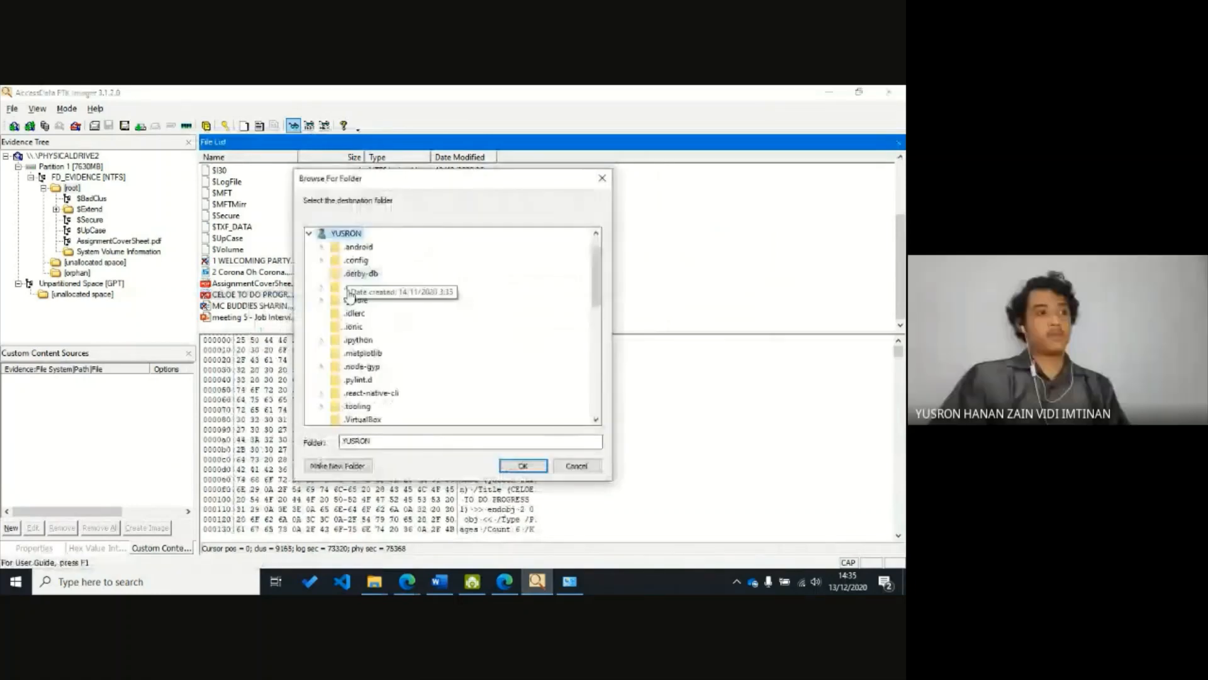
pyautogui.scroll(-10, 363, 374)
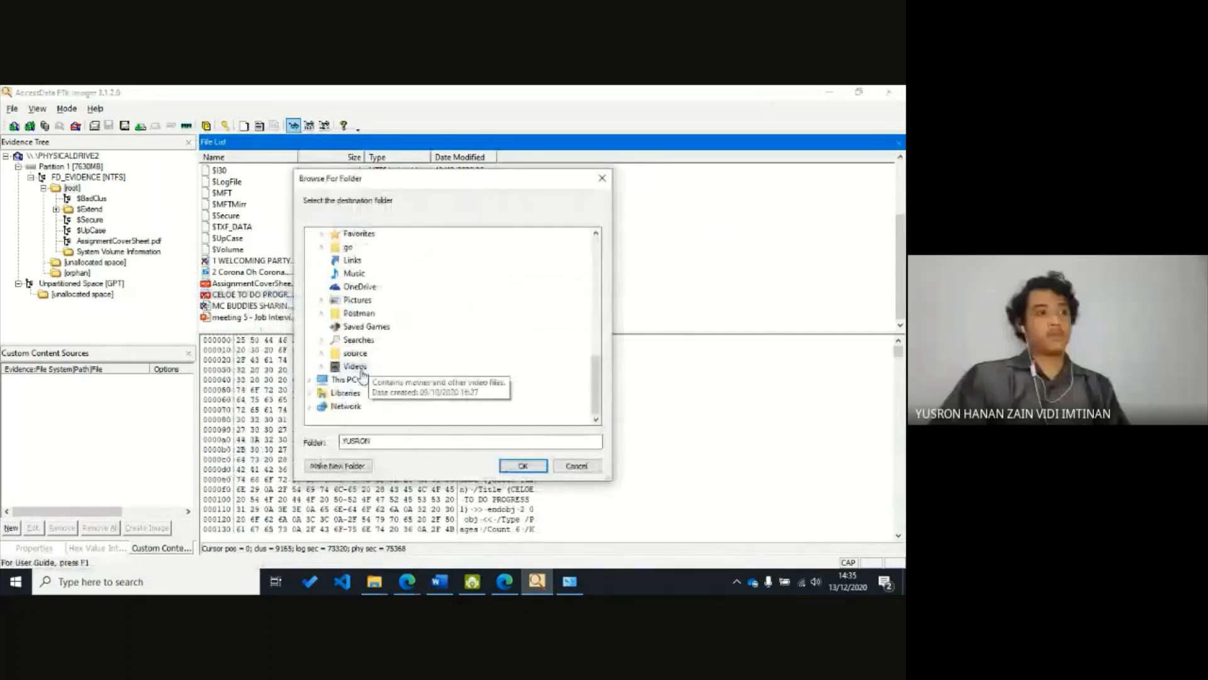
pyautogui.click(345, 379)
pyautogui.click(356, 353)
pyautogui.scroll(-2, 397, 319)
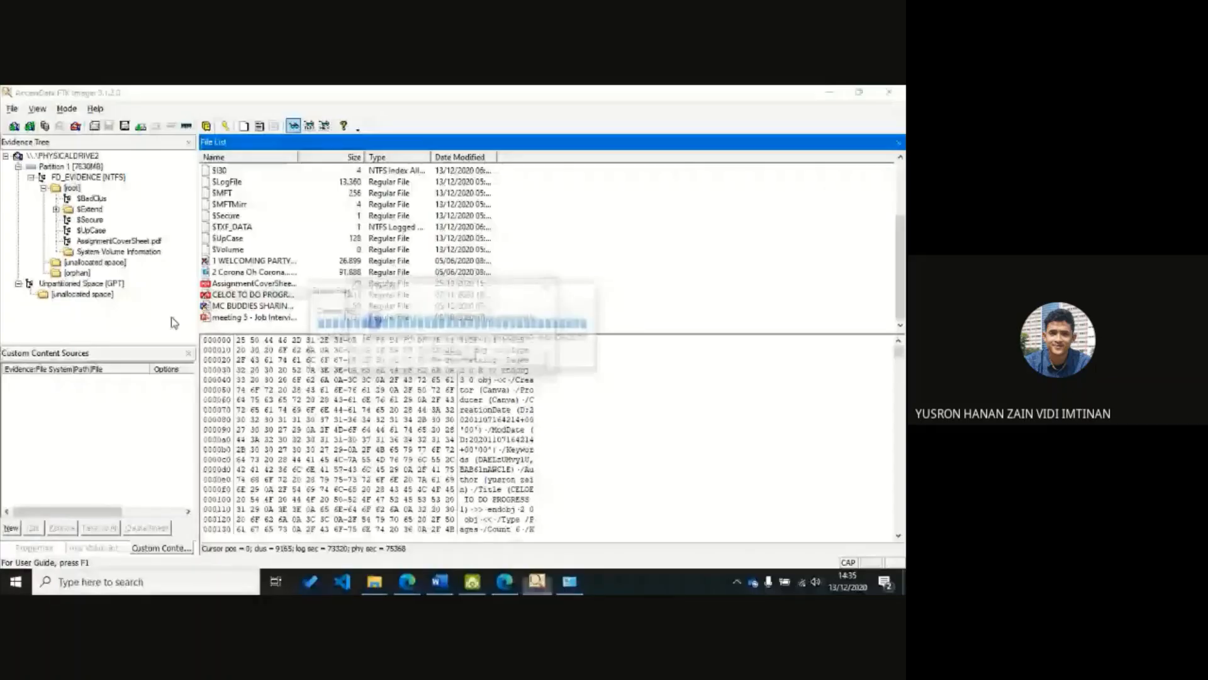
# - Export the deleted file MC BUDDIES SHARING SESSION.docx to the RECOVERED FILES folder in Cyber Security, and minimize FTK Imager
pyautogui.rightClick(256, 306)
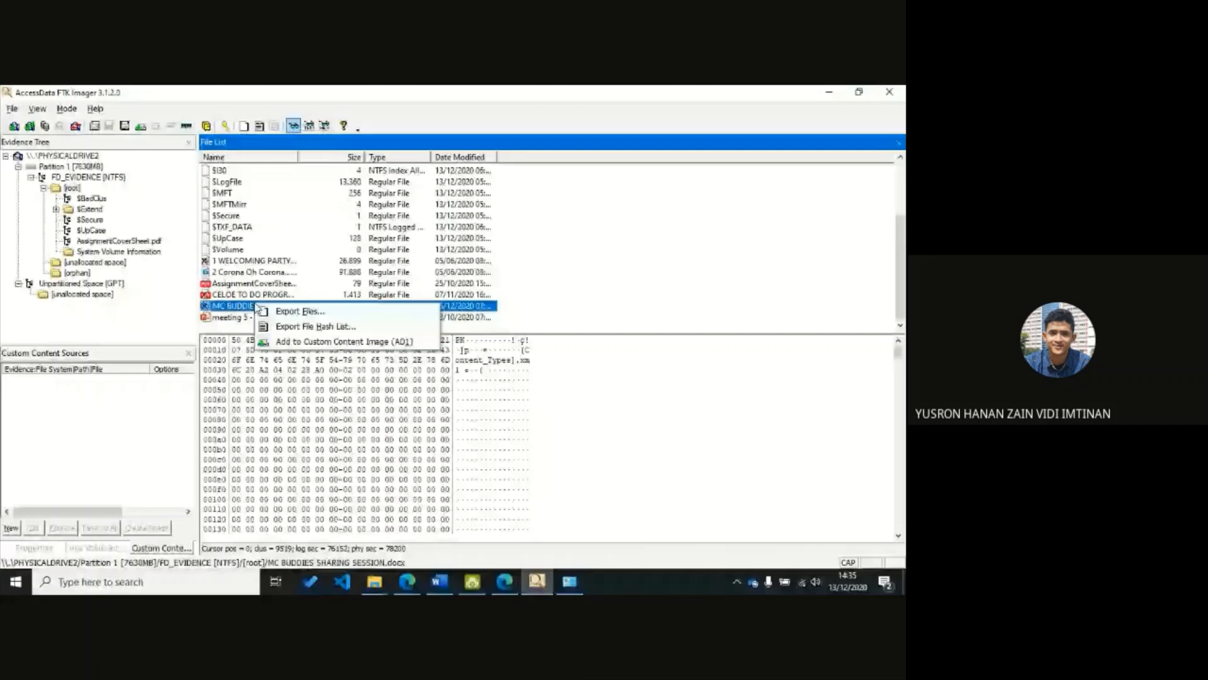
pyautogui.click(259, 310)
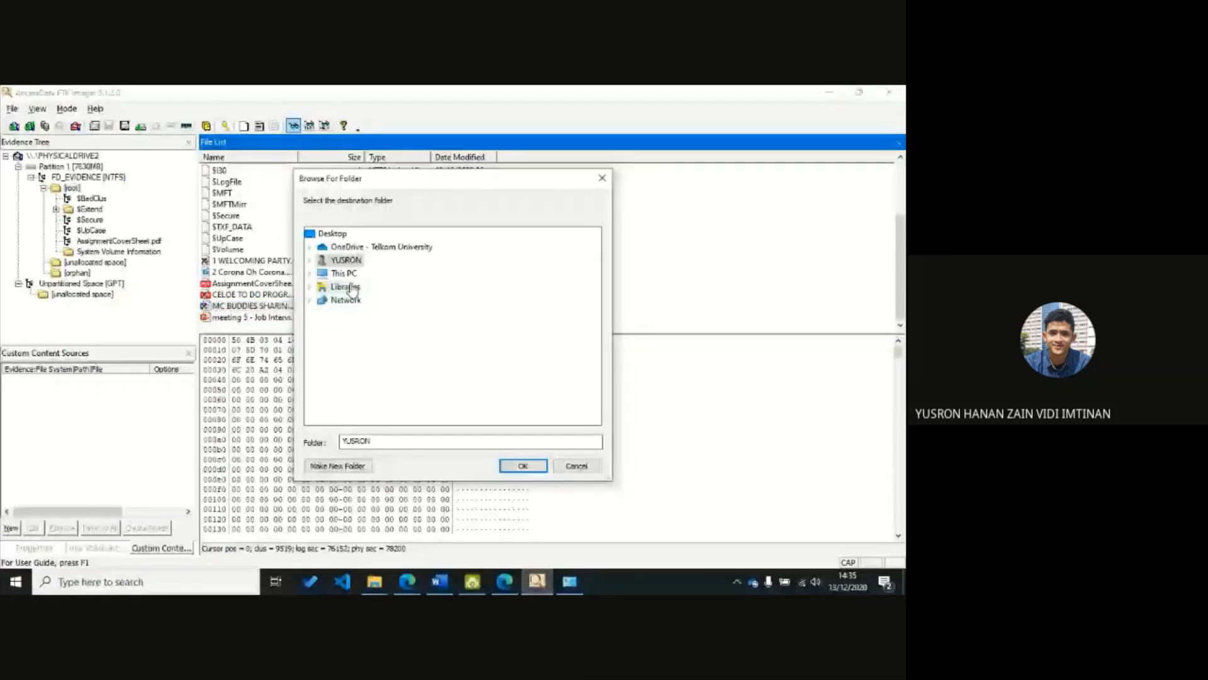
pyautogui.click(346, 273)
pyautogui.scroll(-3, 352, 277)
pyautogui.click(356, 274)
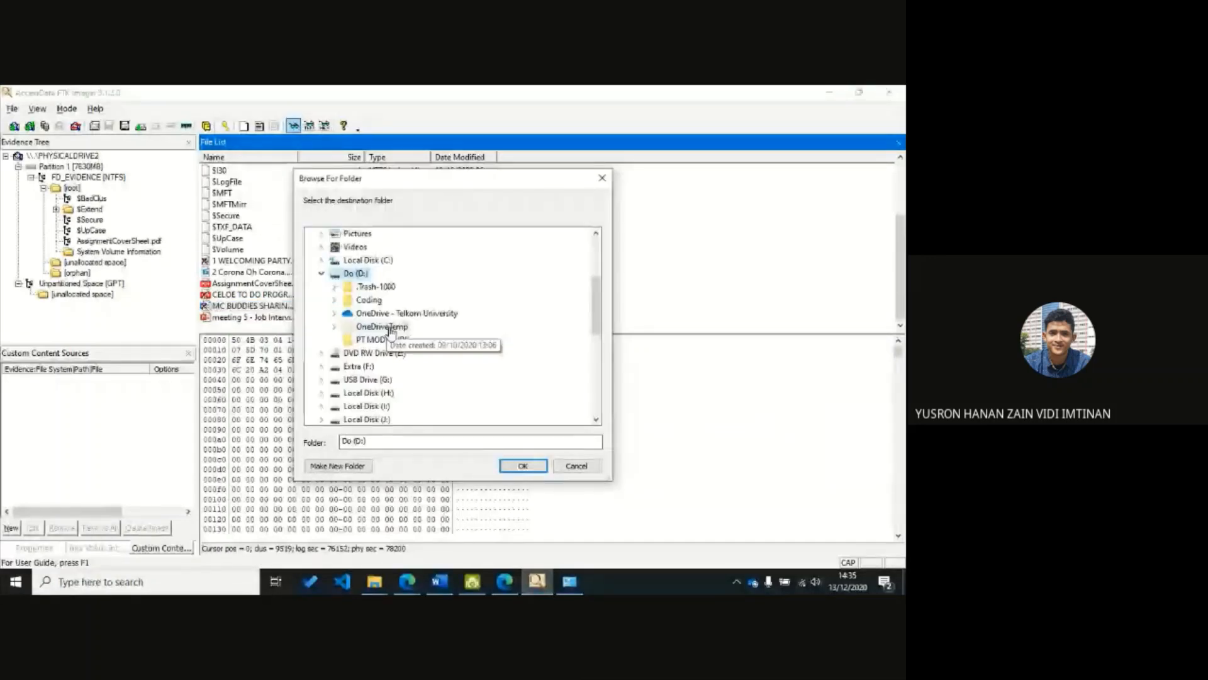
pyautogui.click(393, 314)
pyautogui.click(401, 319)
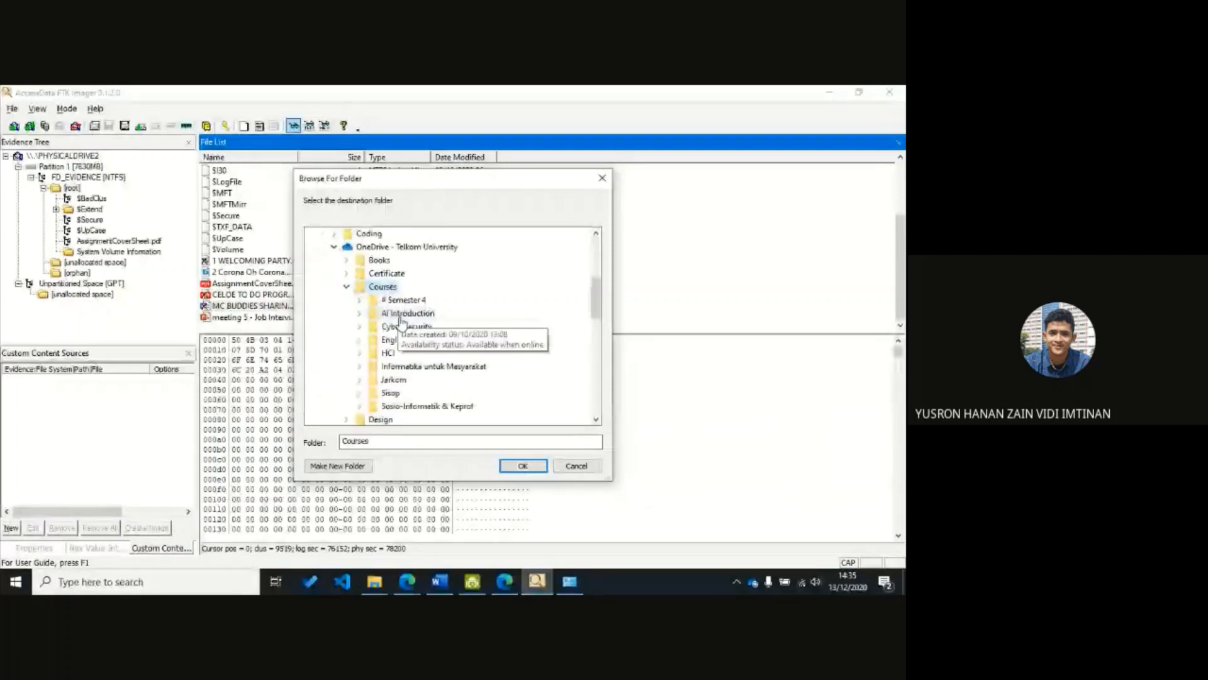
pyautogui.click(397, 327)
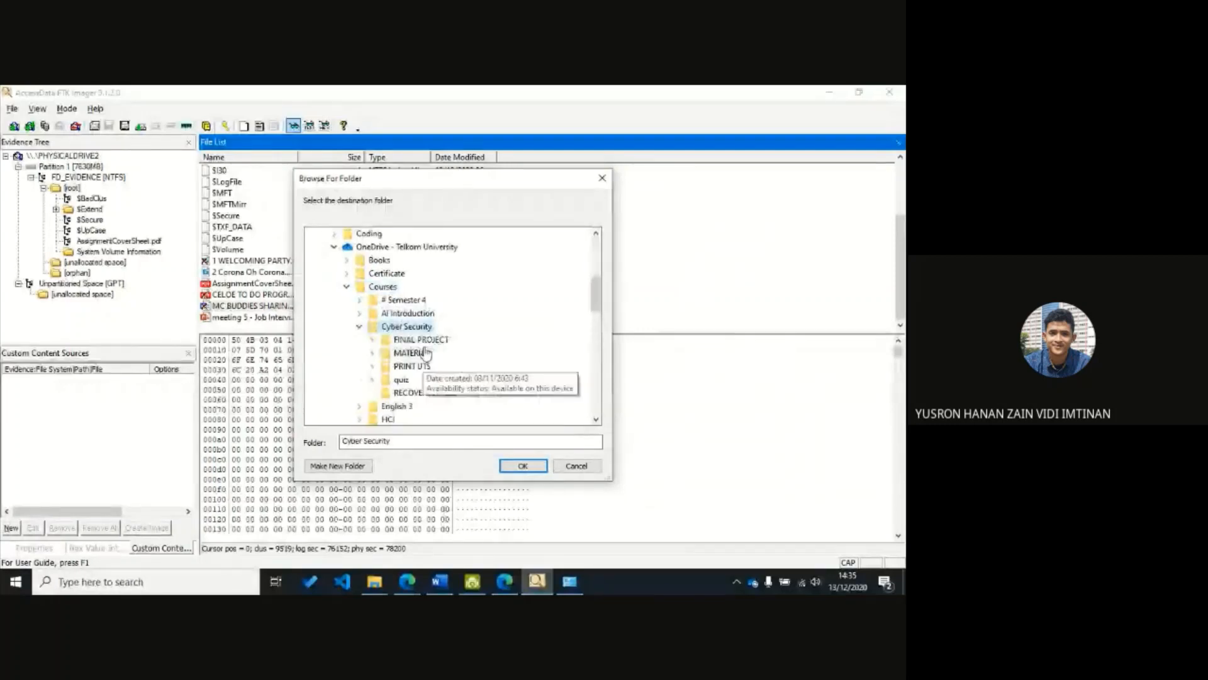
pyautogui.click(435, 393)
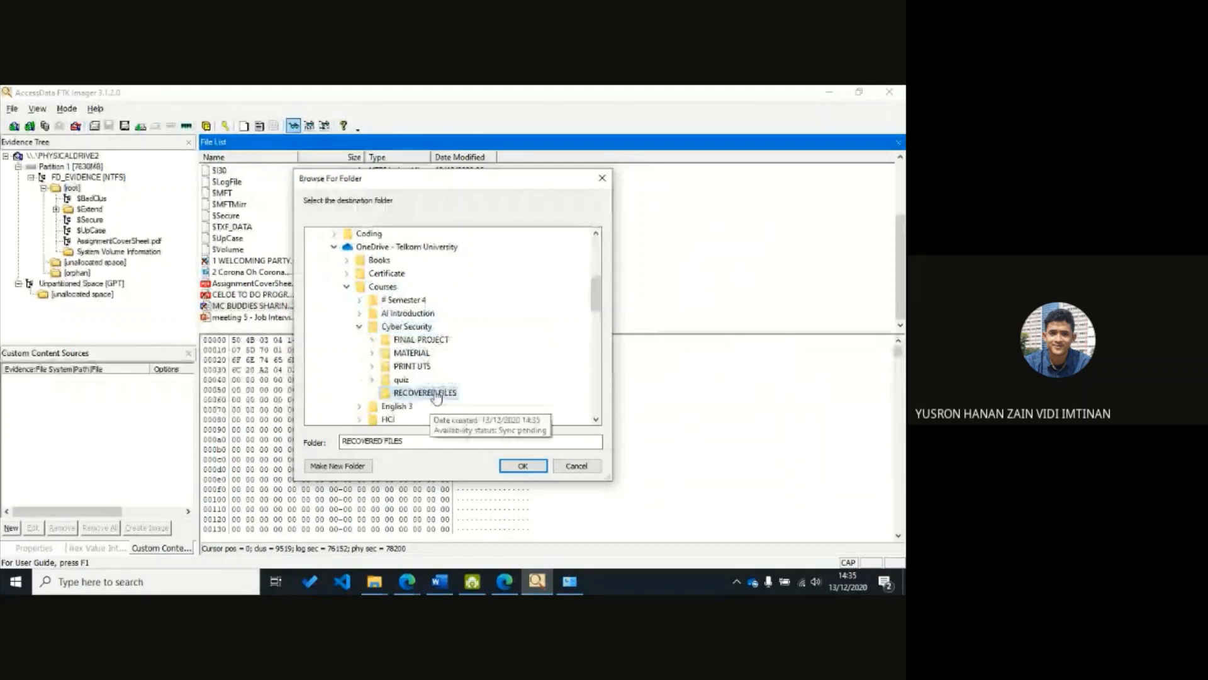
pyautogui.click(524, 466)
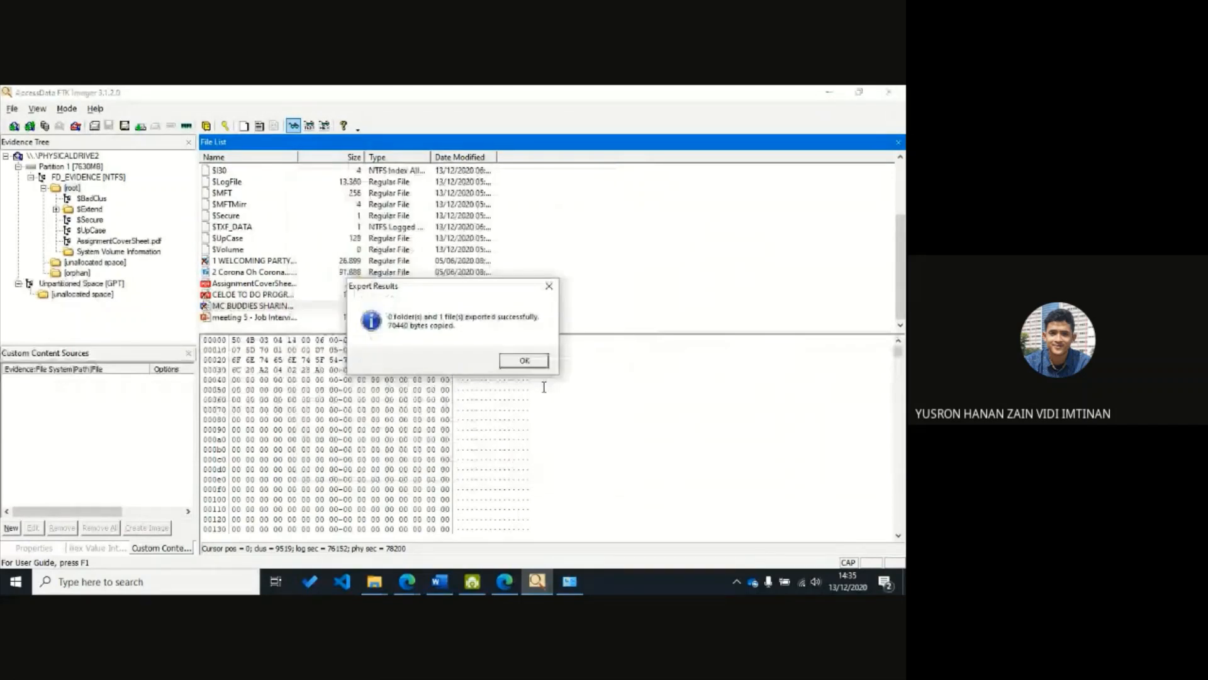
pyautogui.press('Return')
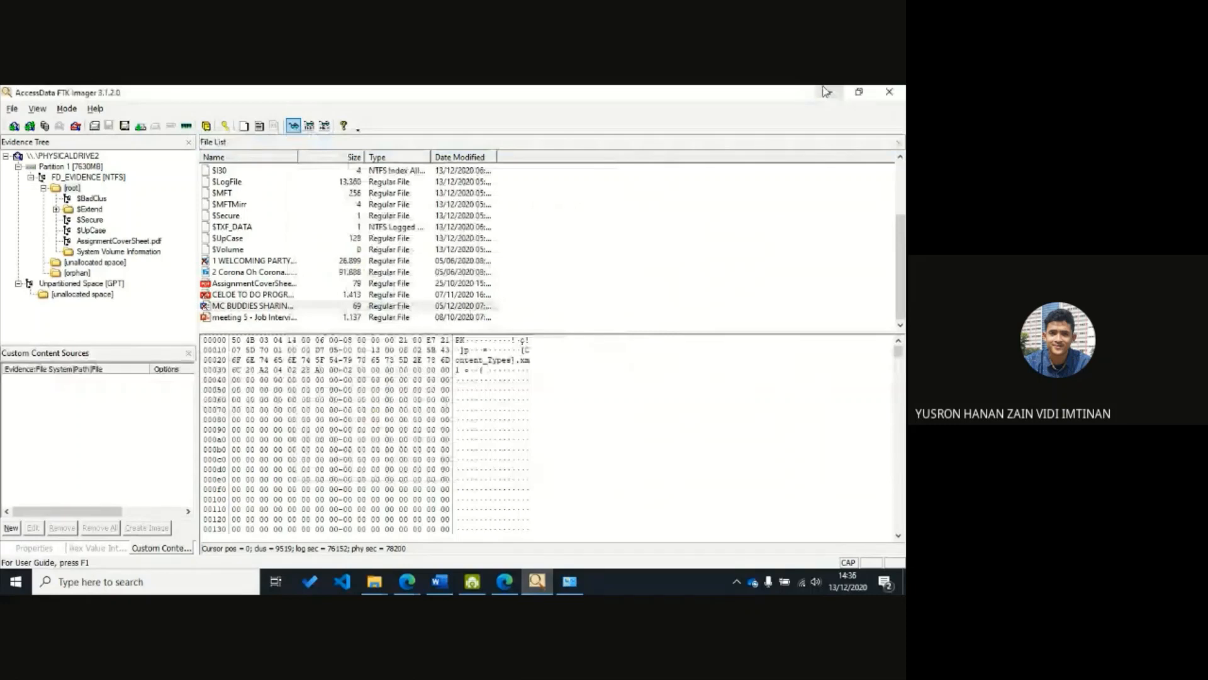
pyautogui.click(826, 91)
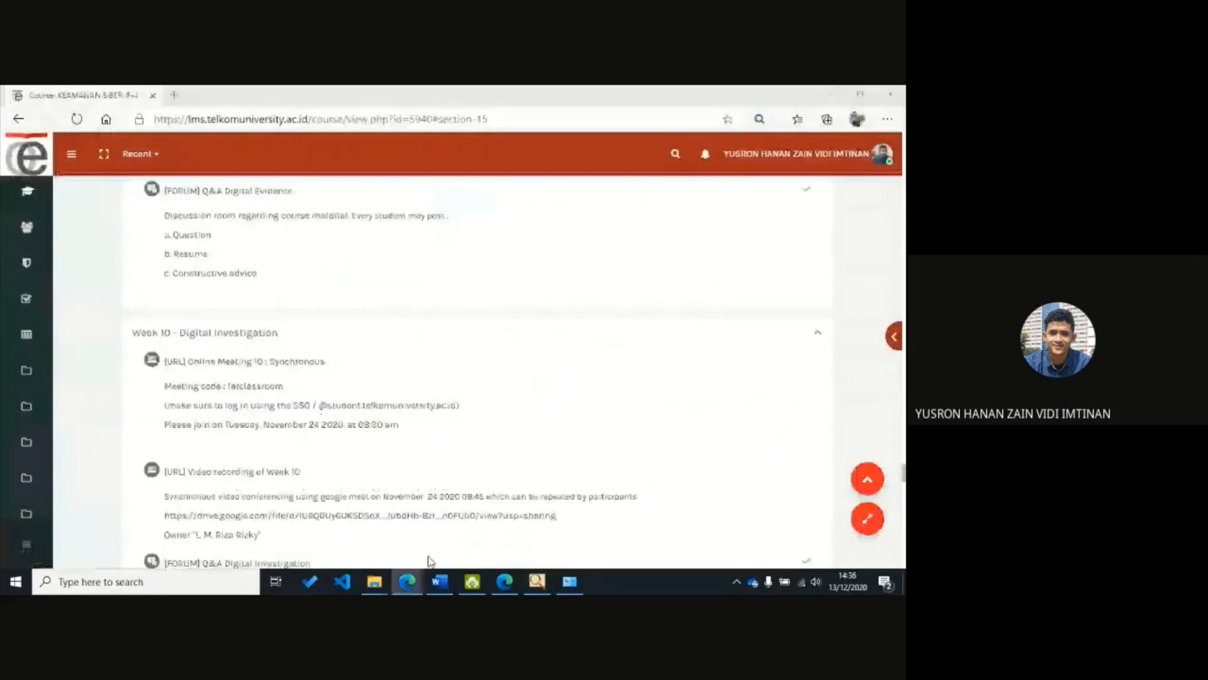
# - Open the ORIGINAL FILES OF USB DRIVE window and browse the other File Explorer window to the RECOVERED FILES folder in Cyber Security
pyautogui.click(375, 582)
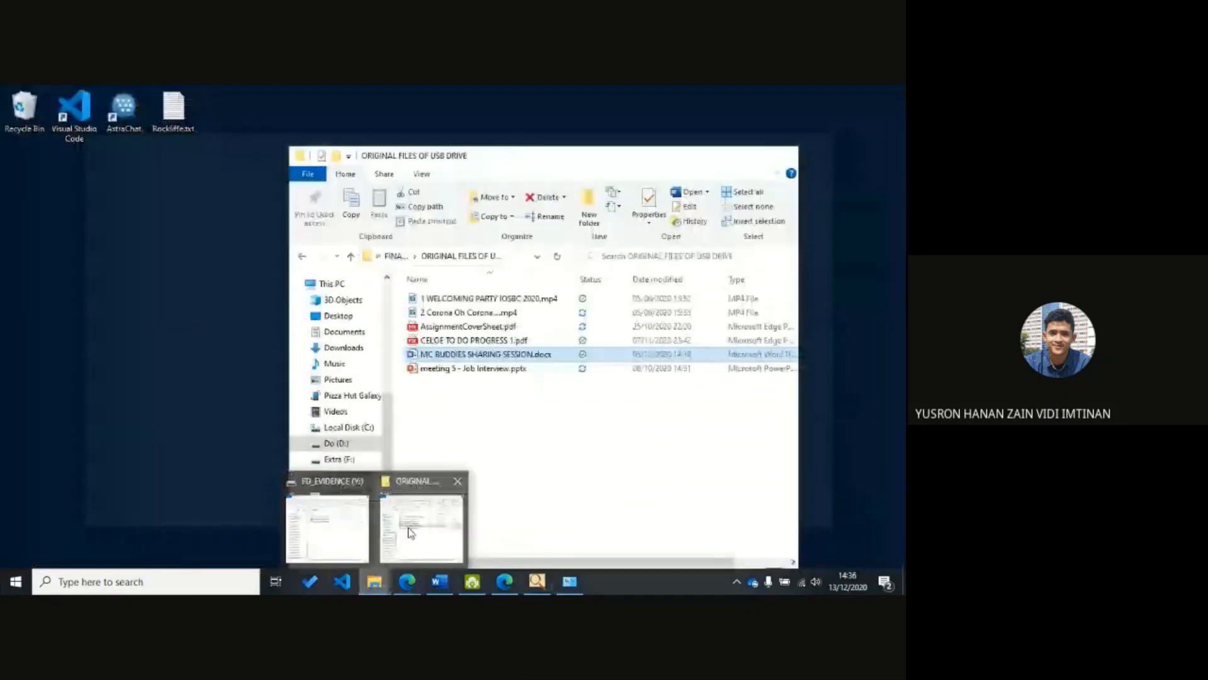
pyautogui.click(410, 533)
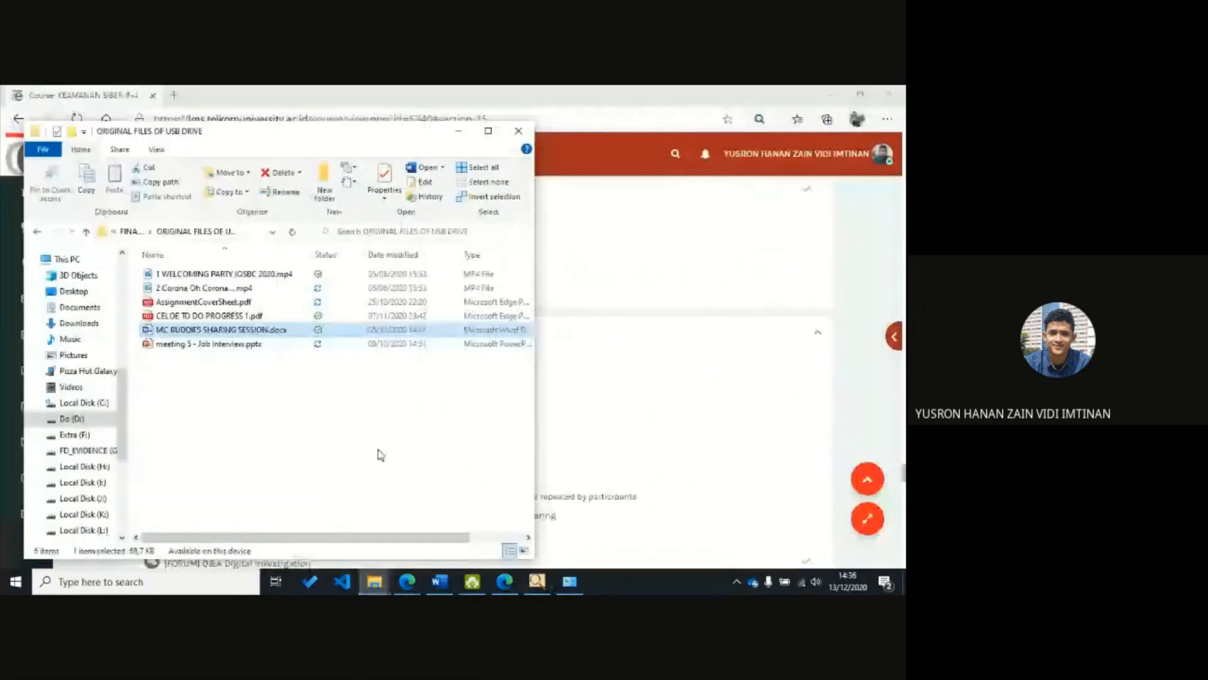
pyautogui.hotkey('alt', 'Tab')
pyautogui.click(255, 239)
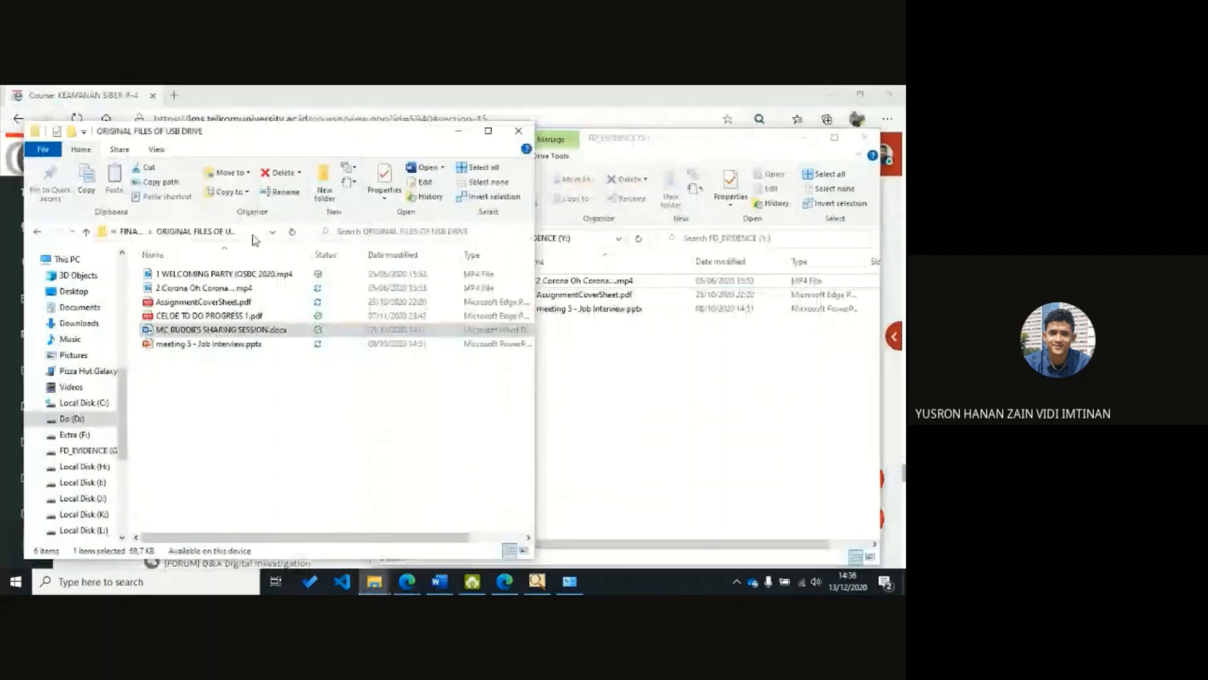
pyautogui.click(596, 249)
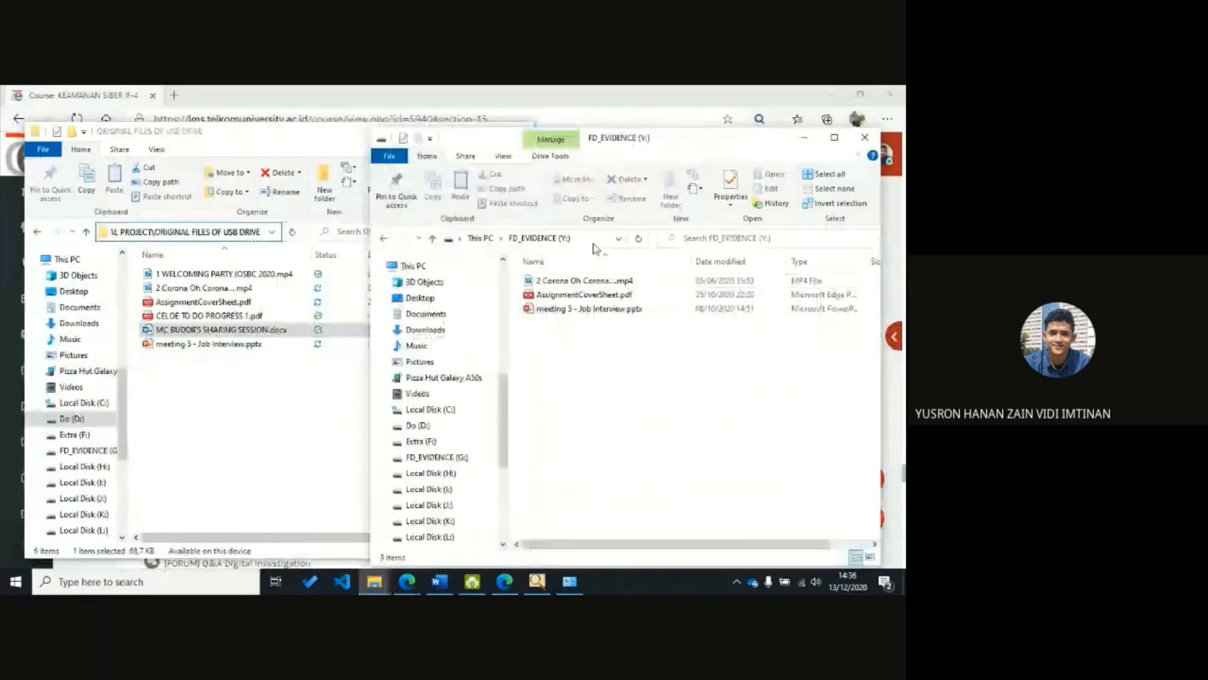
pyautogui.click(593, 241)
pyautogui.hotkey('ctrl', 'v')
pyautogui.press('Return')
pyautogui.click(476, 239)
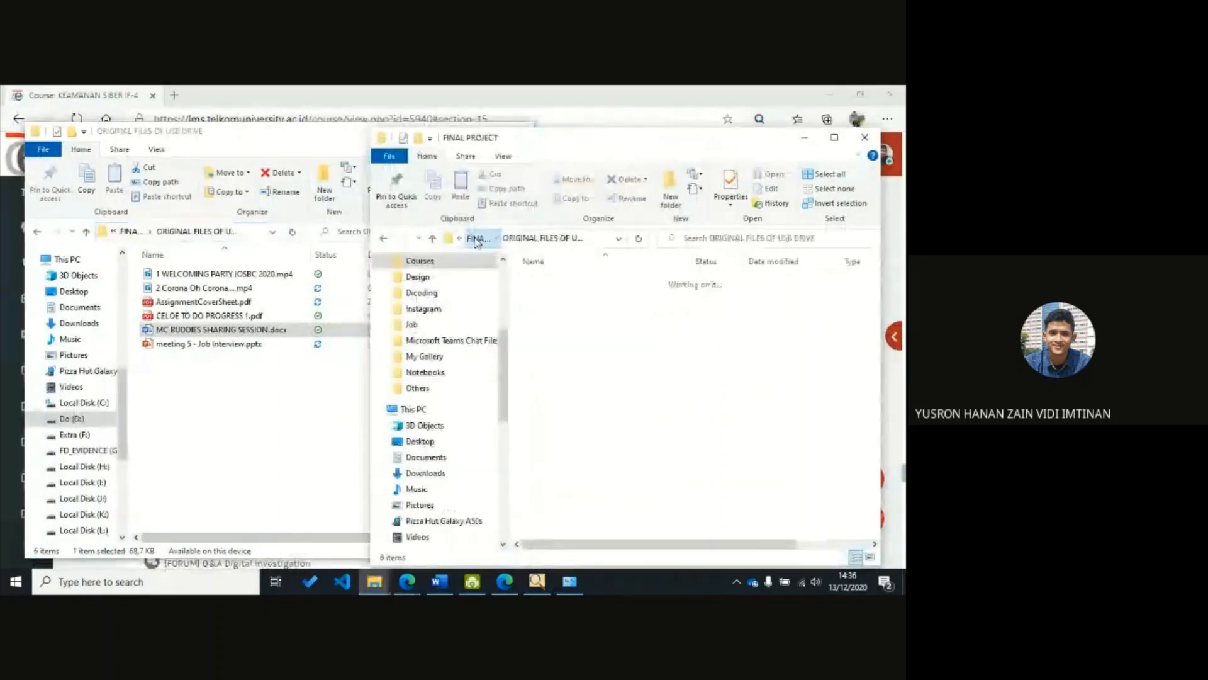
pyautogui.click(477, 240)
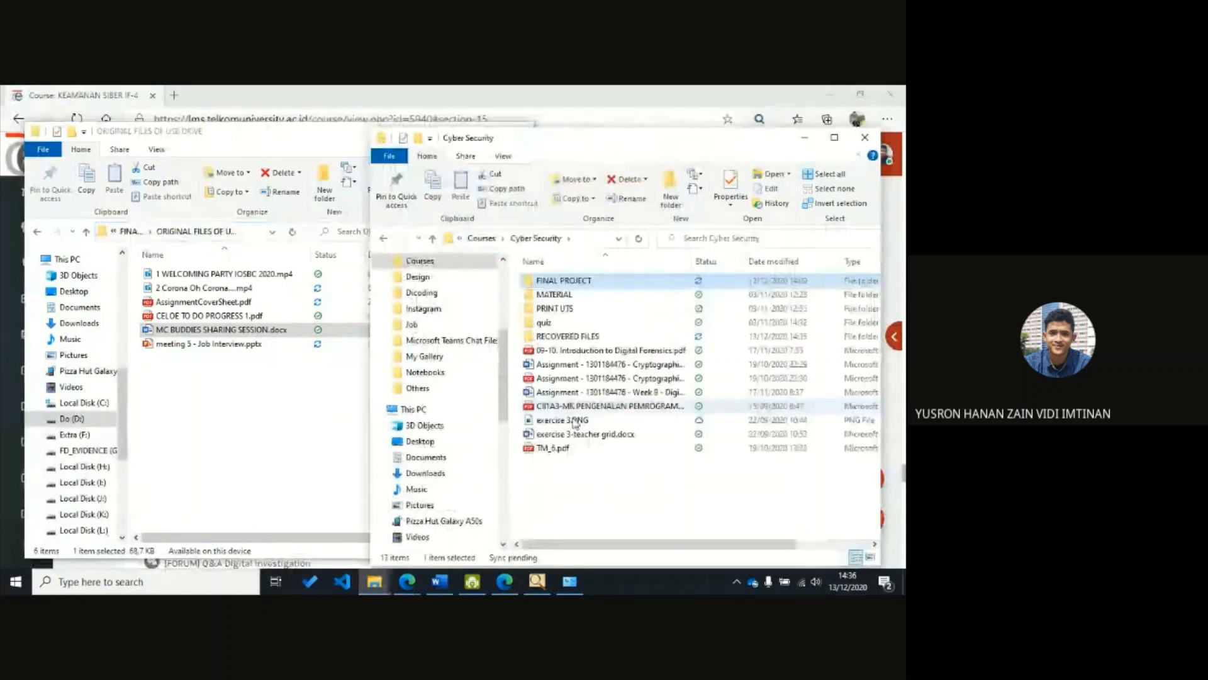
pyautogui.doubleClick(566, 336)
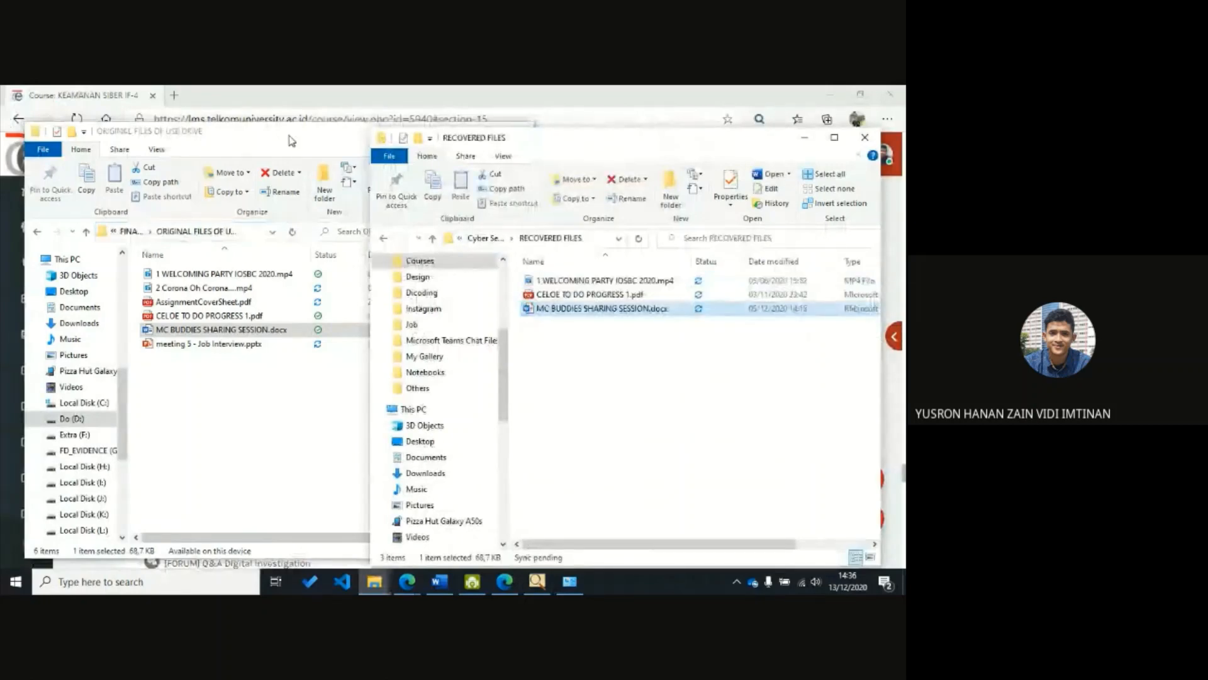
# - Arrange the ORIGINAL FILES OF USB DRIVE and RECOVERED FILES windows side by side, each filling half of the screen
pyautogui.moveTo(291, 141); pyautogui.dragTo(3, 185)
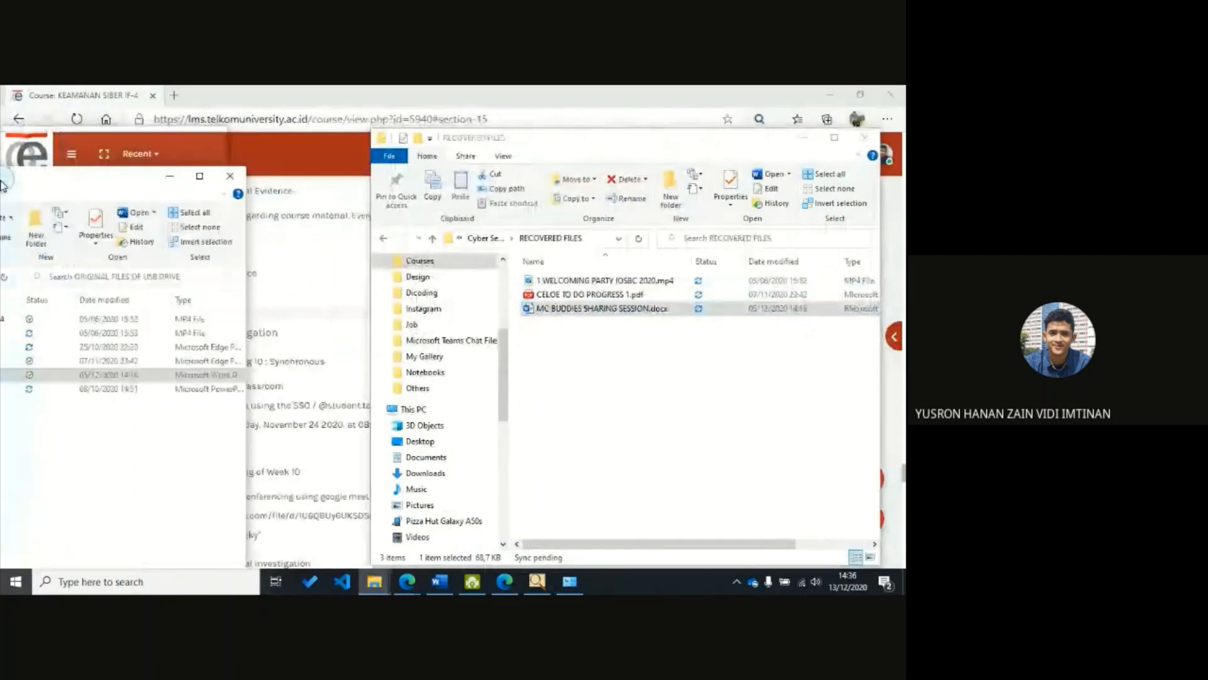
pyautogui.click(579, 134)
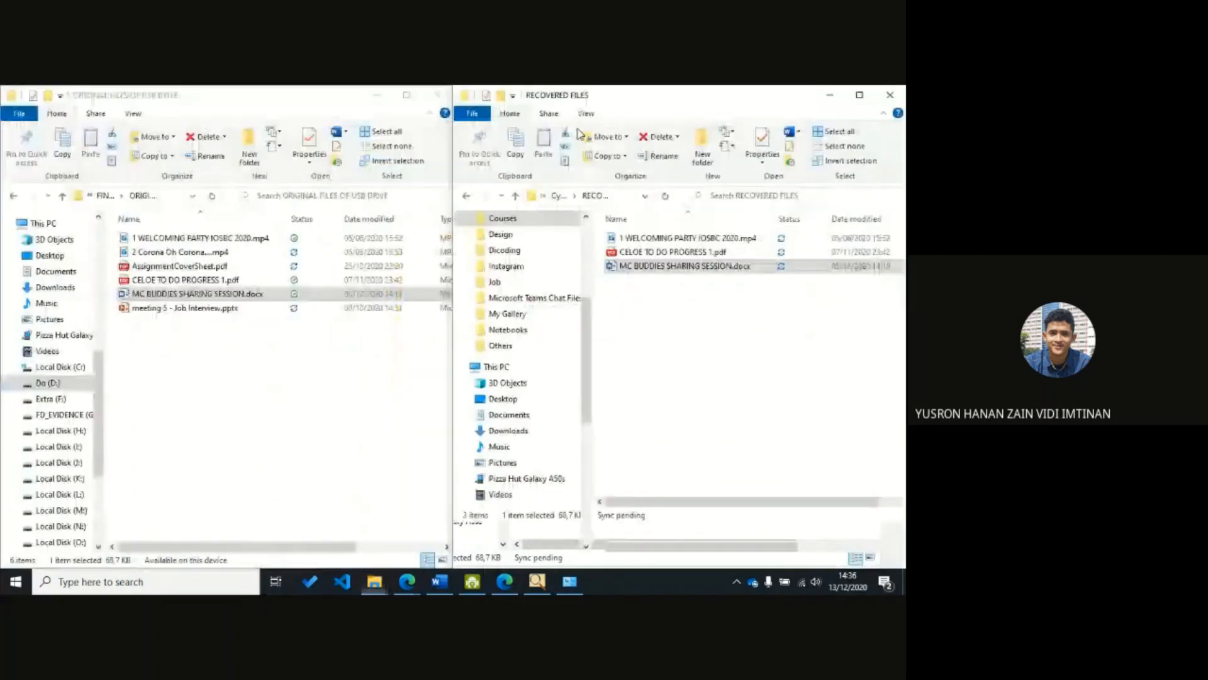
pyautogui.click(339, 343)
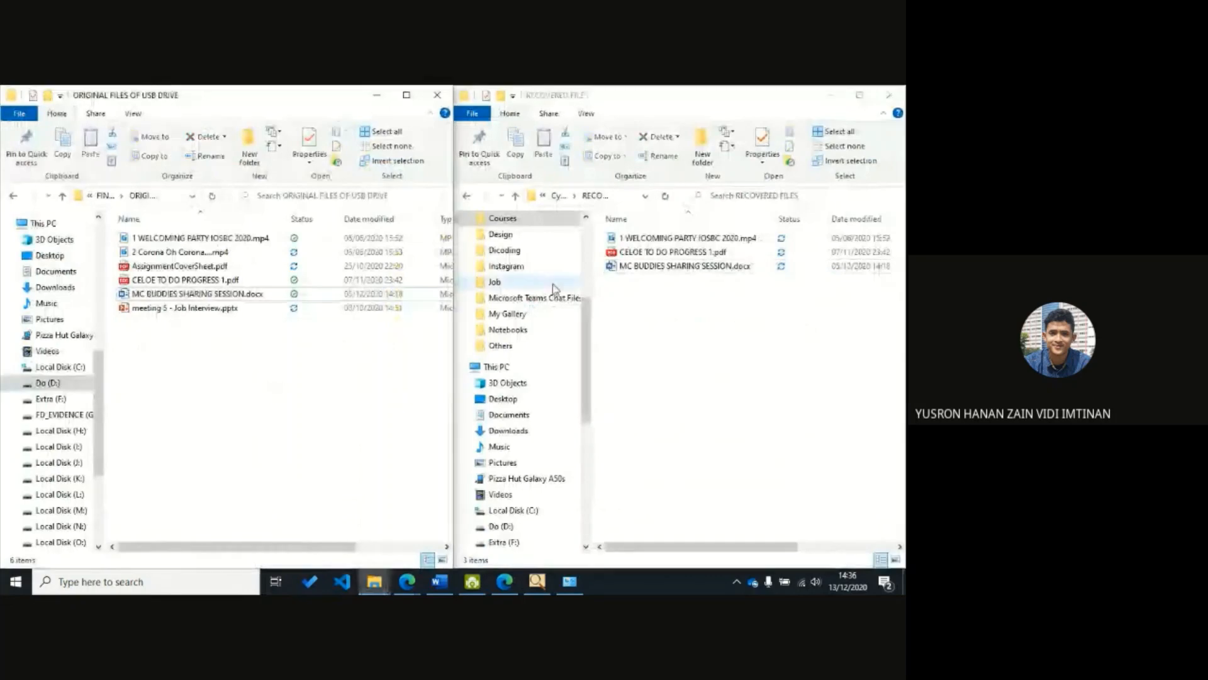
# - Open the recovered and original copies of CELOE TO DO PROGRESS 1.pdf and place their windows side by side
pyautogui.click(692, 250)
pyautogui.click(693, 244)
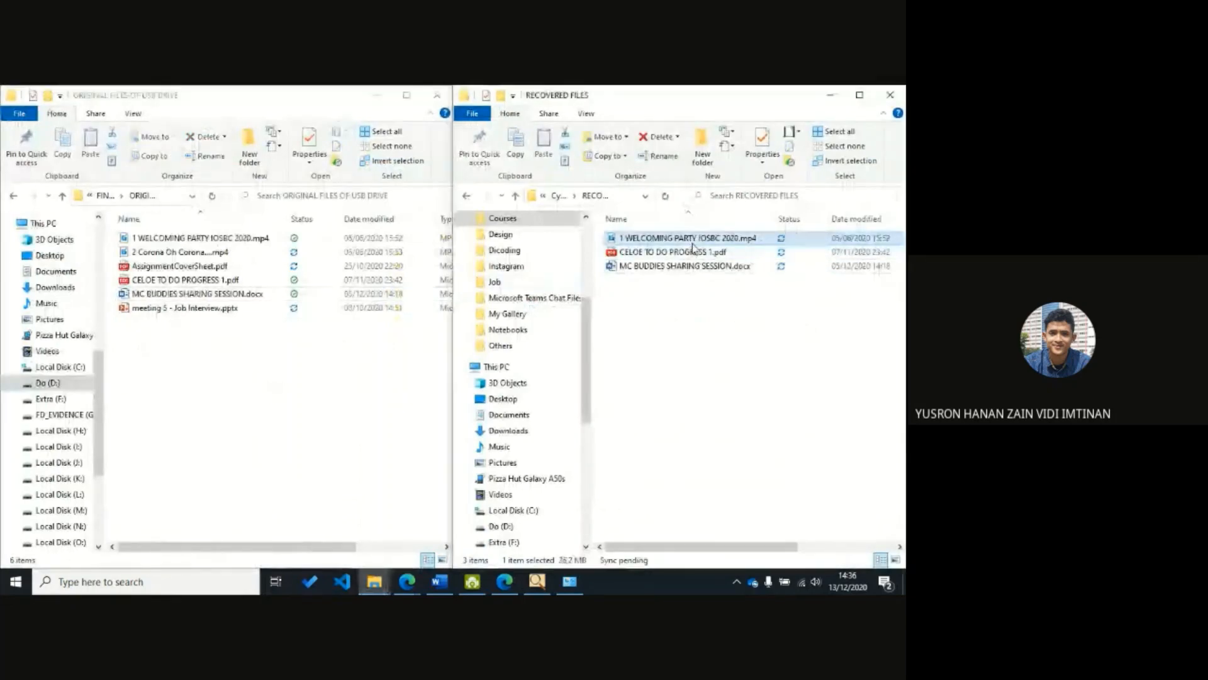
pyautogui.press('Down')
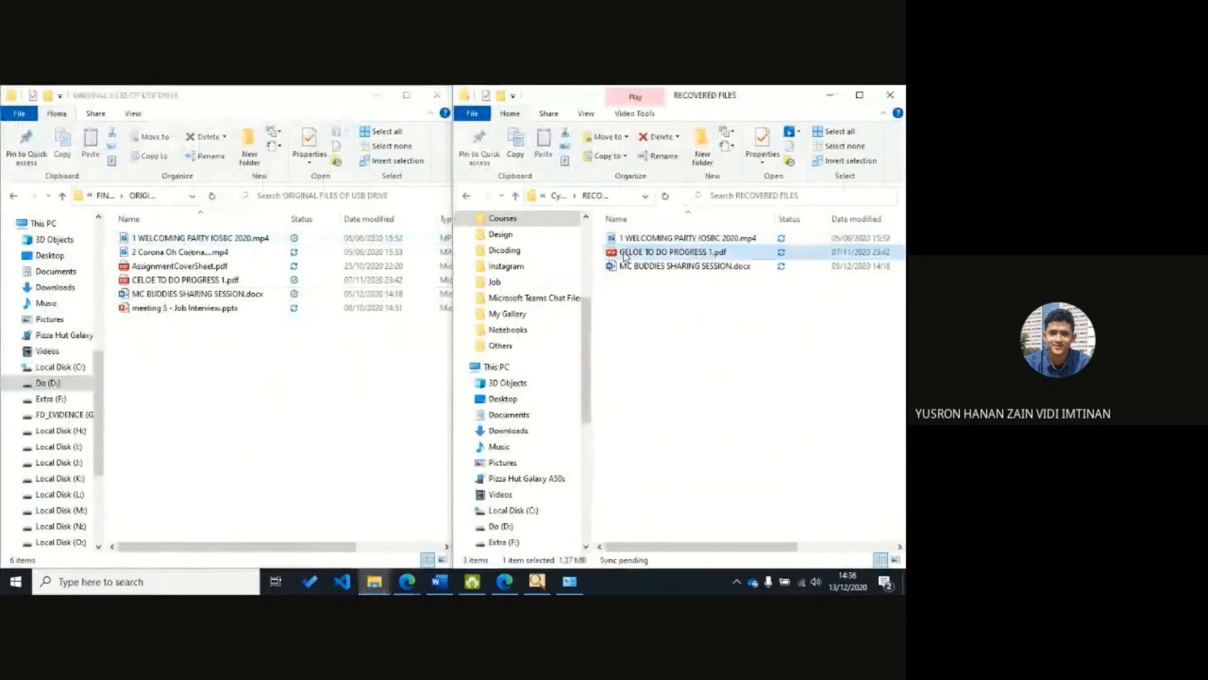
pyautogui.click(207, 281)
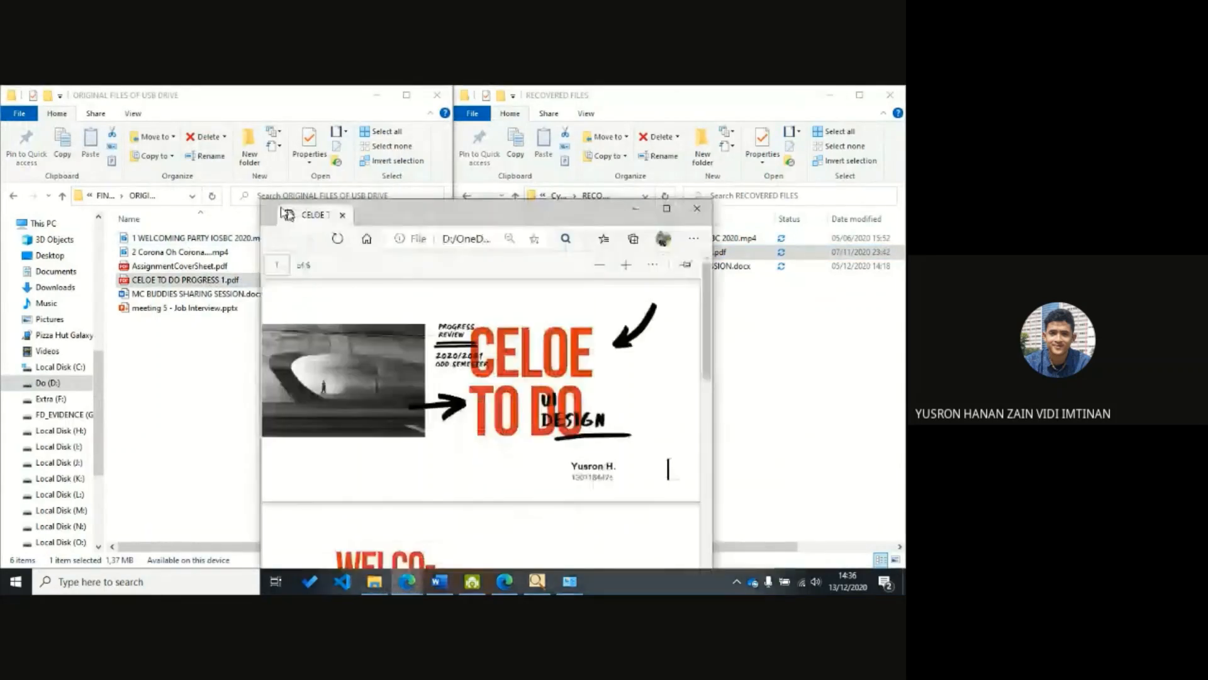
pyautogui.moveTo(314, 215); pyautogui.dragTo(92, 136)
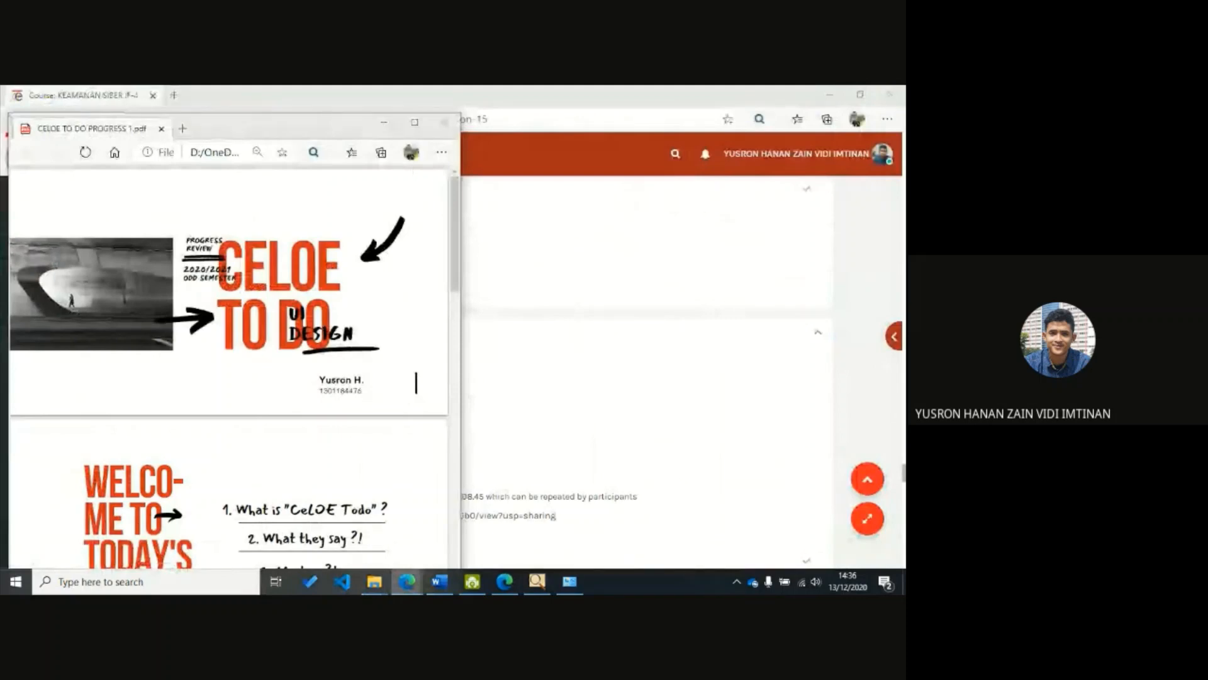
pyautogui.moveTo(904, 157); pyautogui.dragTo(591, 180)
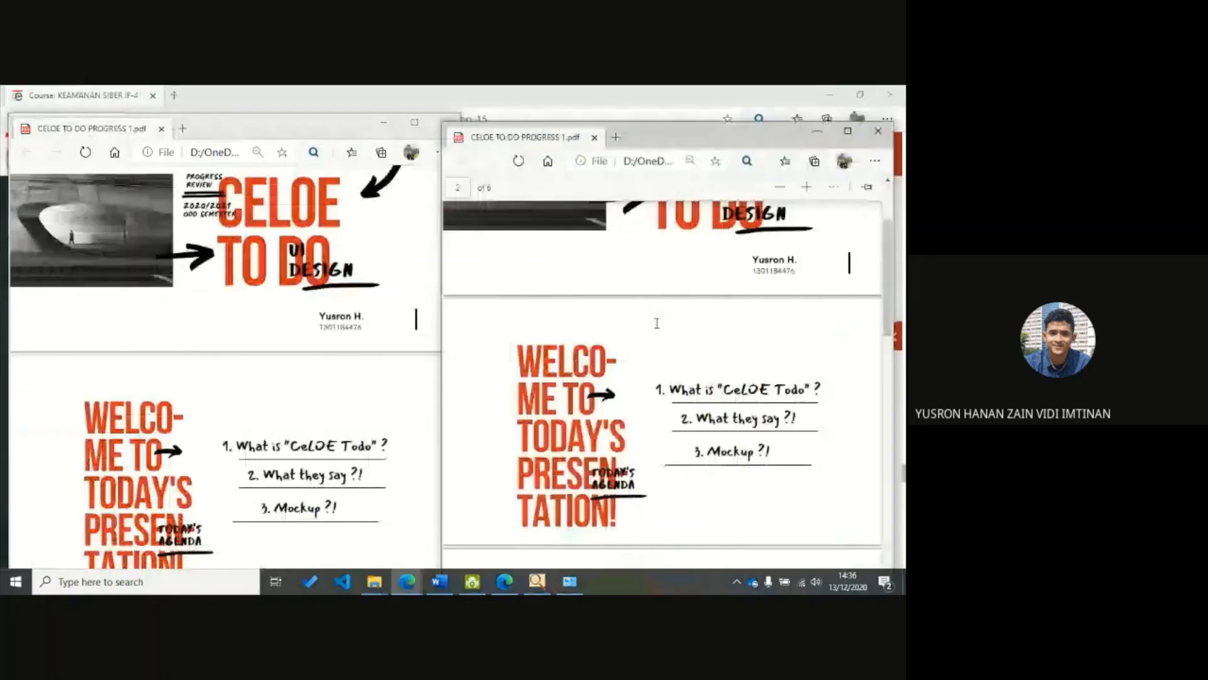
# - Compare the pages of the two CELOE TO DO PROGRESS 1.pdf copies, and return to the two File Explorer windows
pyautogui.scroll(-8, 656, 323)
pyautogui.scroll(-11, 389, 405)
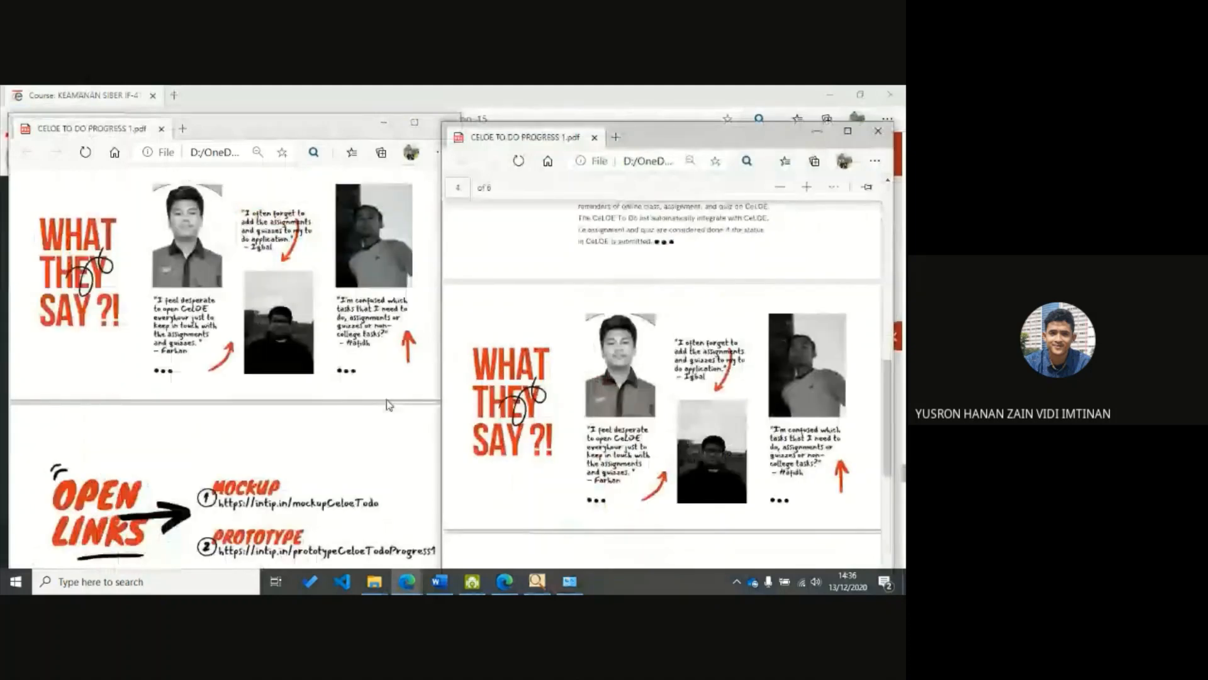
pyautogui.click(375, 581)
pyautogui.click(406, 545)
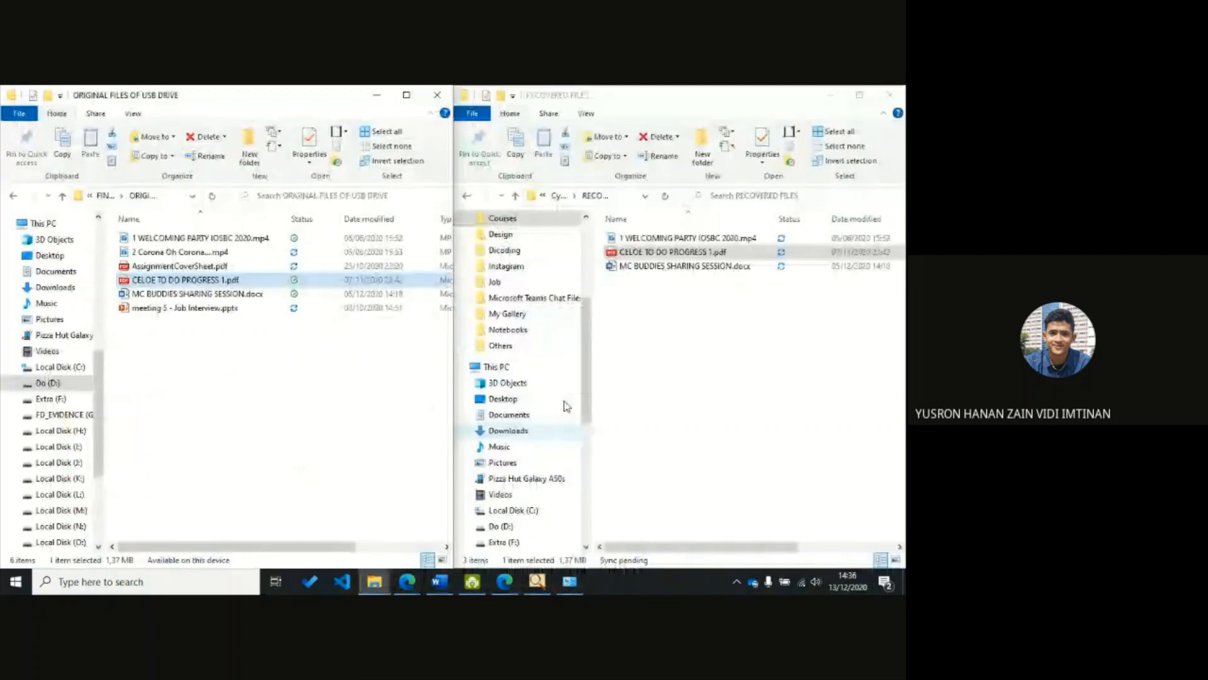
# - Open MC BUDDIES SHARING SESSION.docx from both the RECOVERED FILES and ORIGINAL FILES OF USB DRIVE folders
pyautogui.click(679, 270)
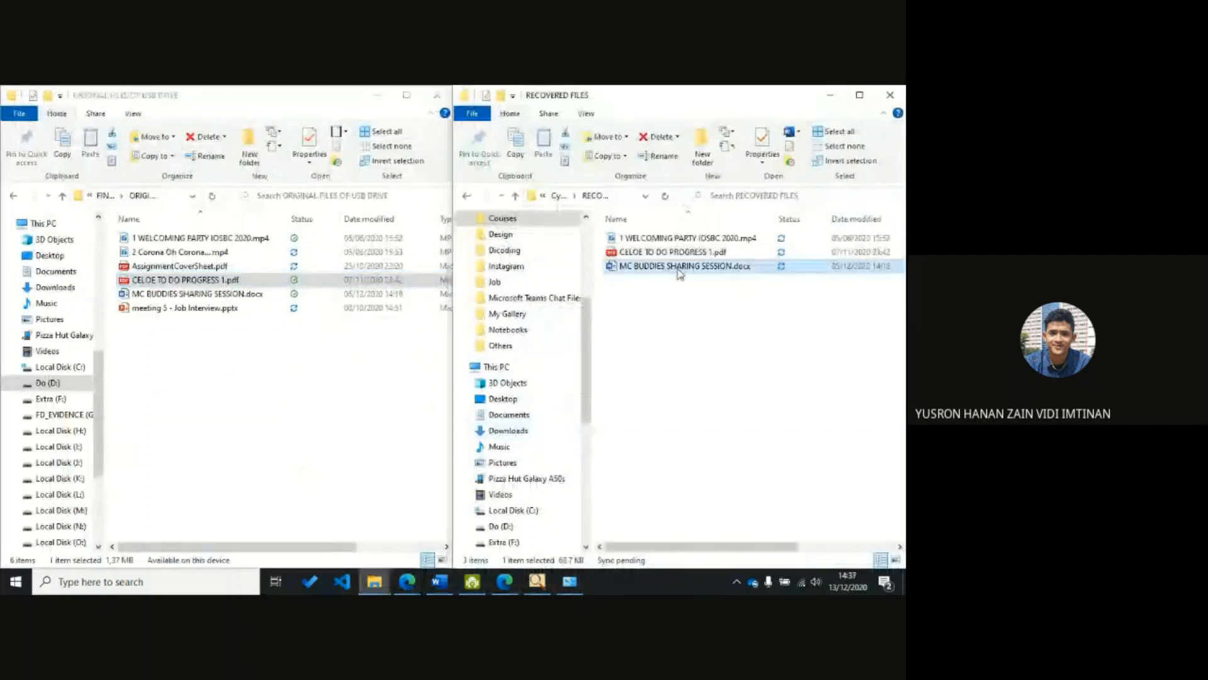
pyautogui.click(245, 301)
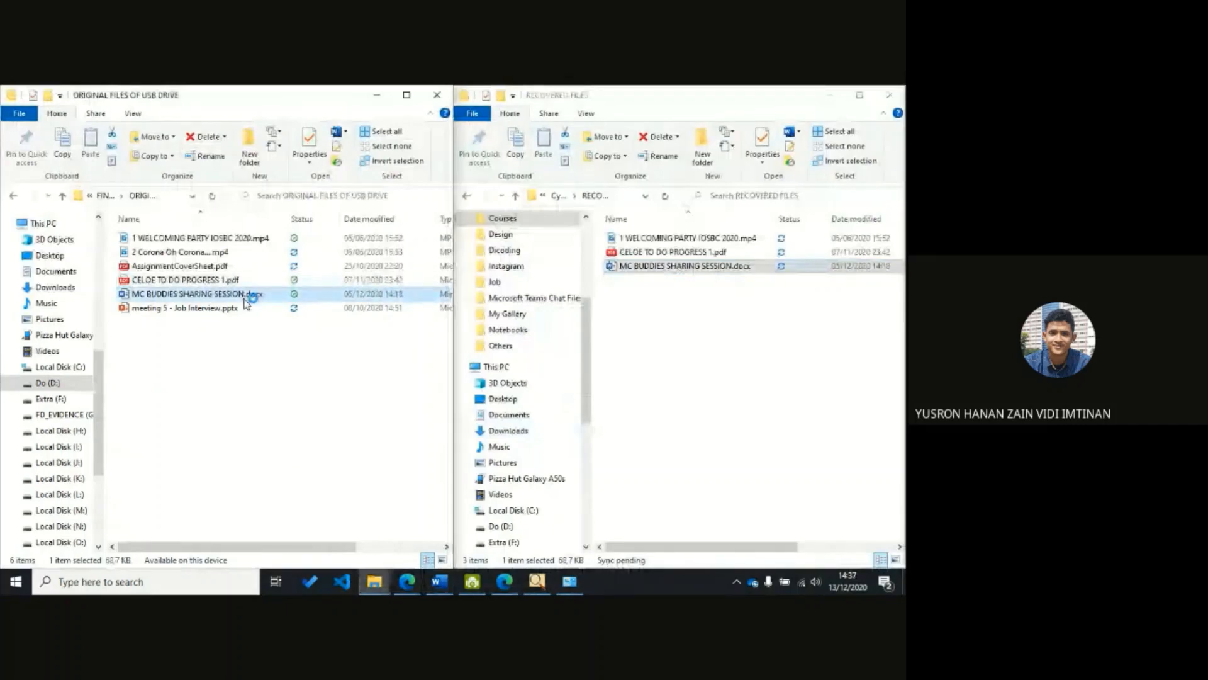
pyautogui.click(366, 439)
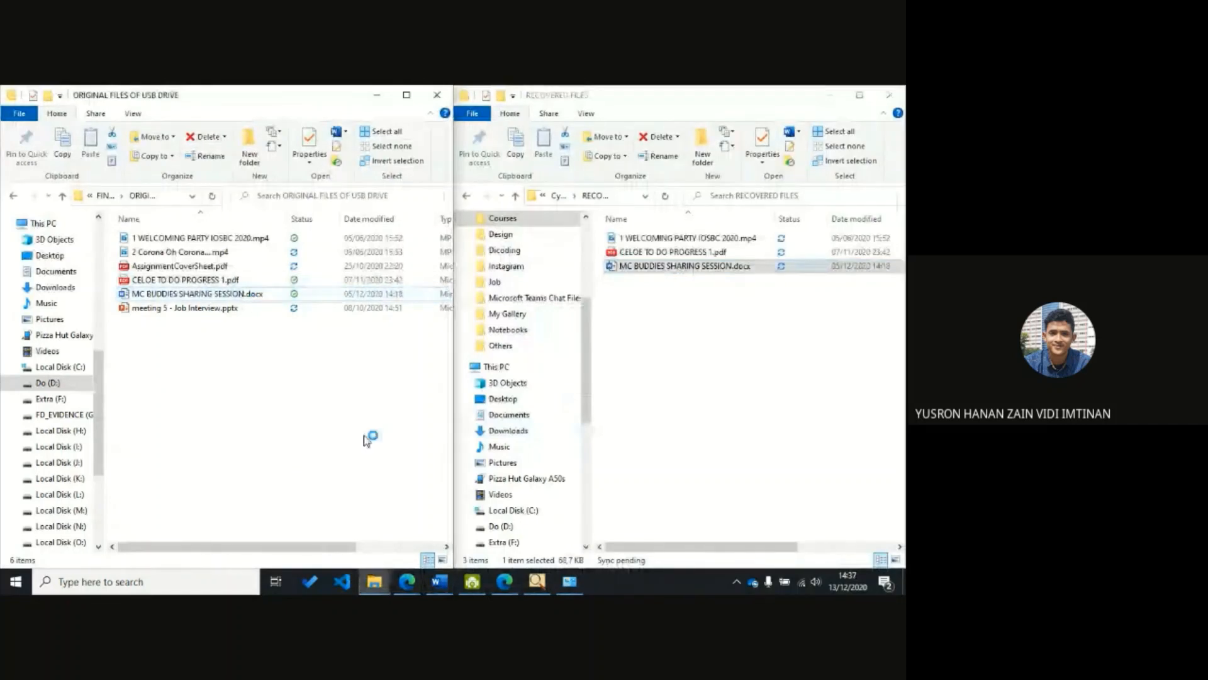
# - Compare the modification dates, types and sizes of the files in the original and recovered folders
pyautogui.moveTo(343, 552); pyautogui.dragTo(820, 536)
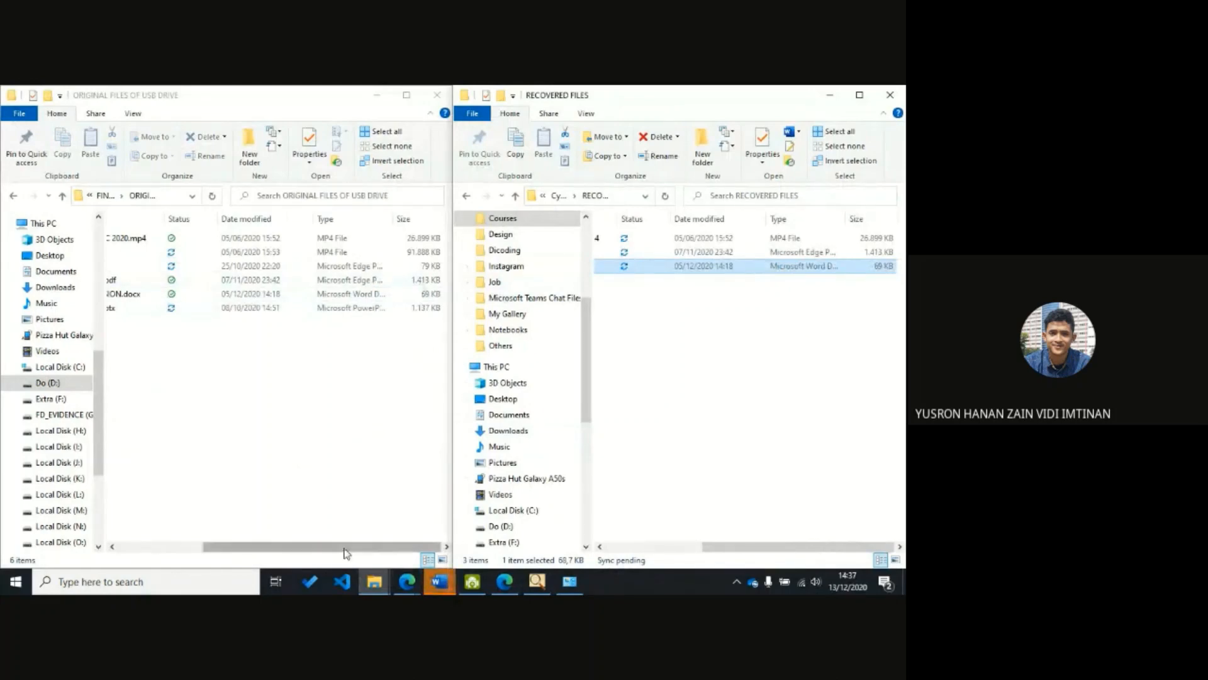
pyautogui.moveTo(345, 547)
pyautogui.mouseDown()
pyautogui.moveTo(271, 545)
pyautogui.moveTo(347, 545)
pyautogui.mouseUp()
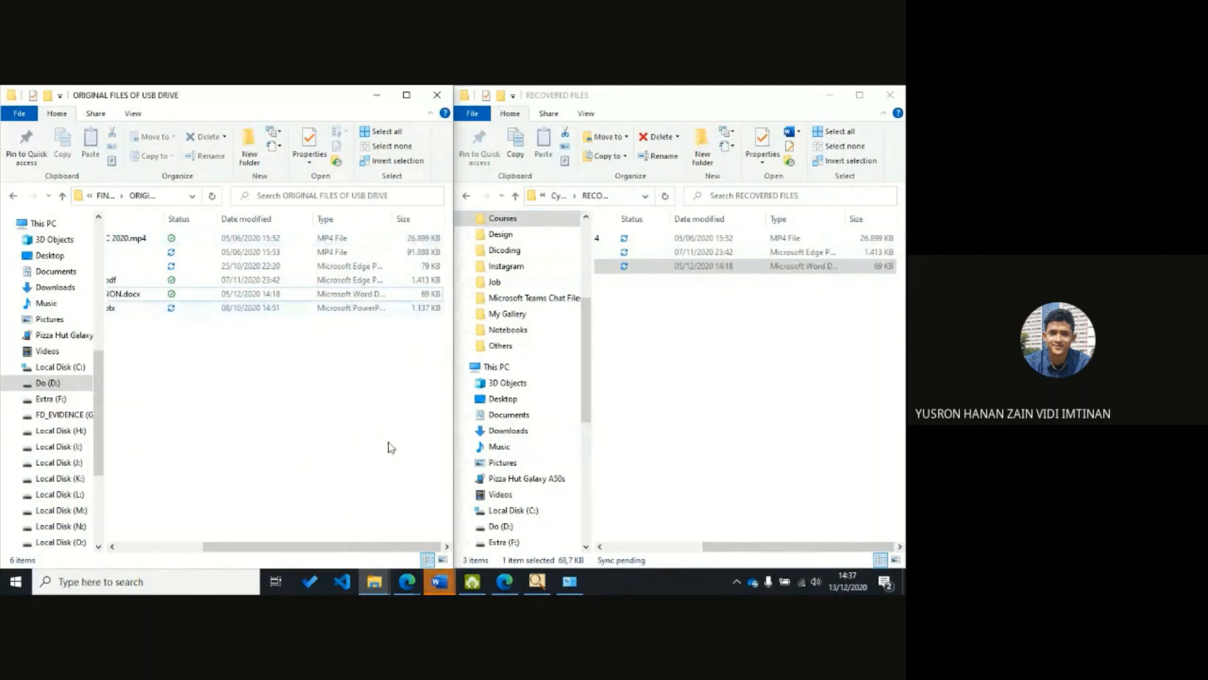
pyautogui.moveTo(401, 545); pyautogui.dragTo(312, 545)
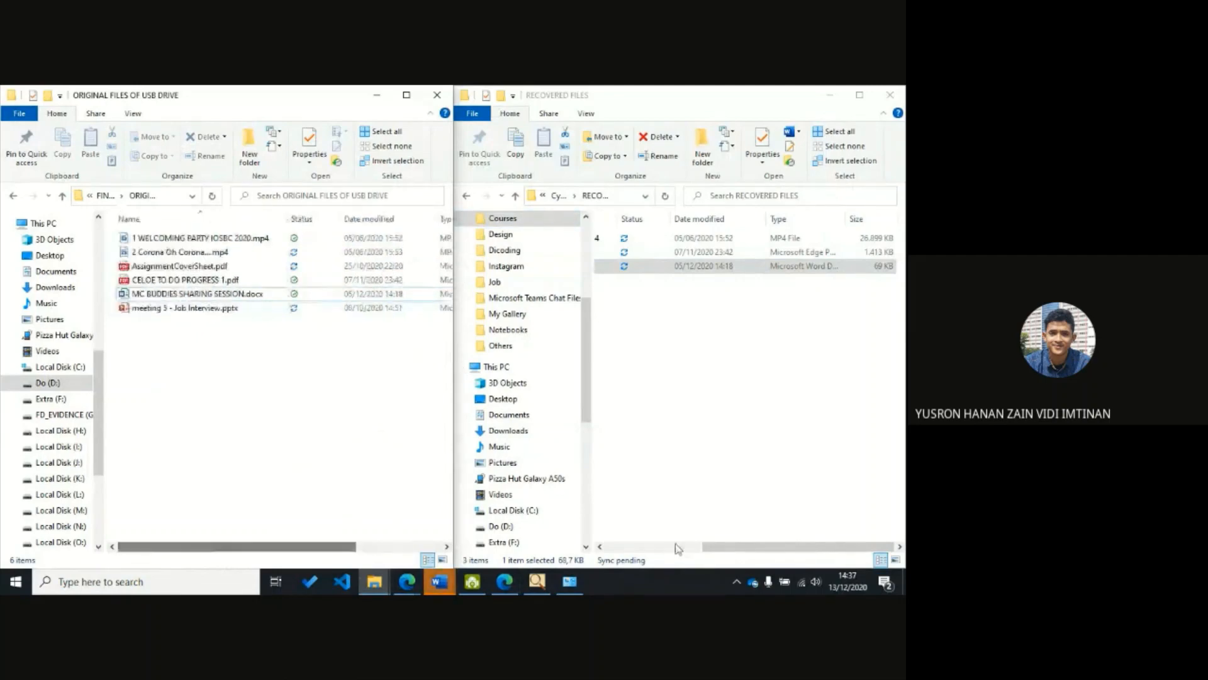
pyautogui.moveTo(716, 547); pyautogui.dragTo(635, 518)
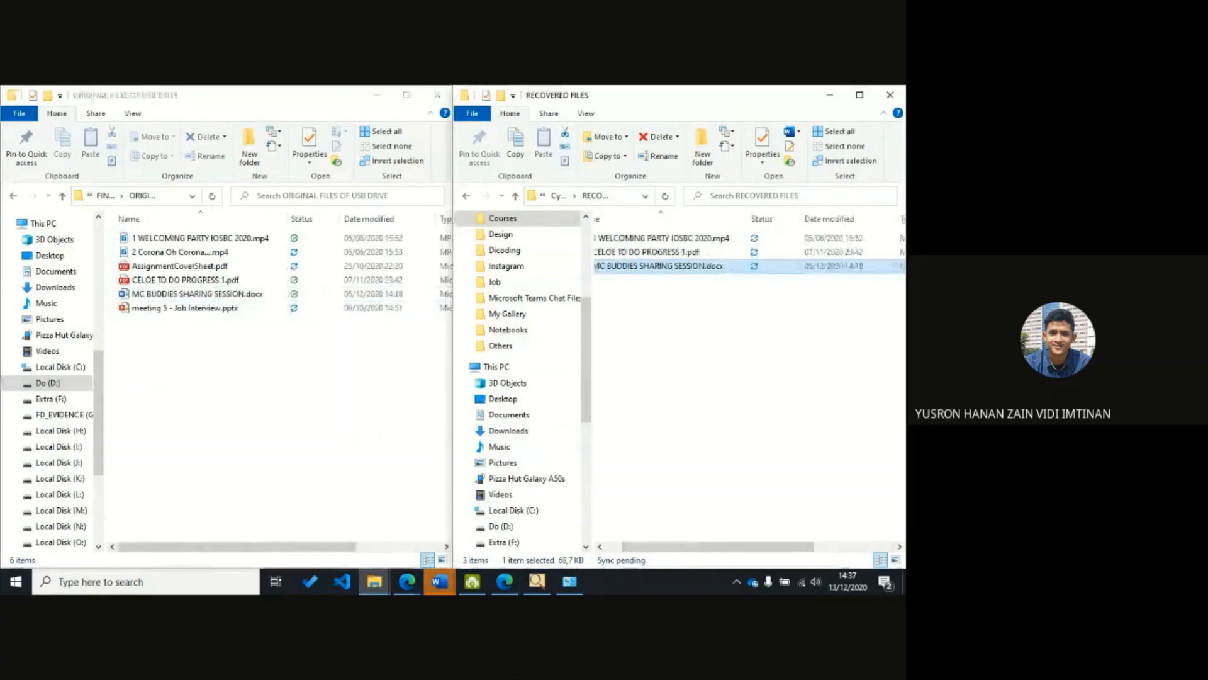
# - Switch to Word and arrange the two MC BUDDIES SHARING SESSION.docx windows side by side
pyautogui.click(439, 581)
pyautogui.moveTo(391, 164); pyautogui.dragTo(1, 176)
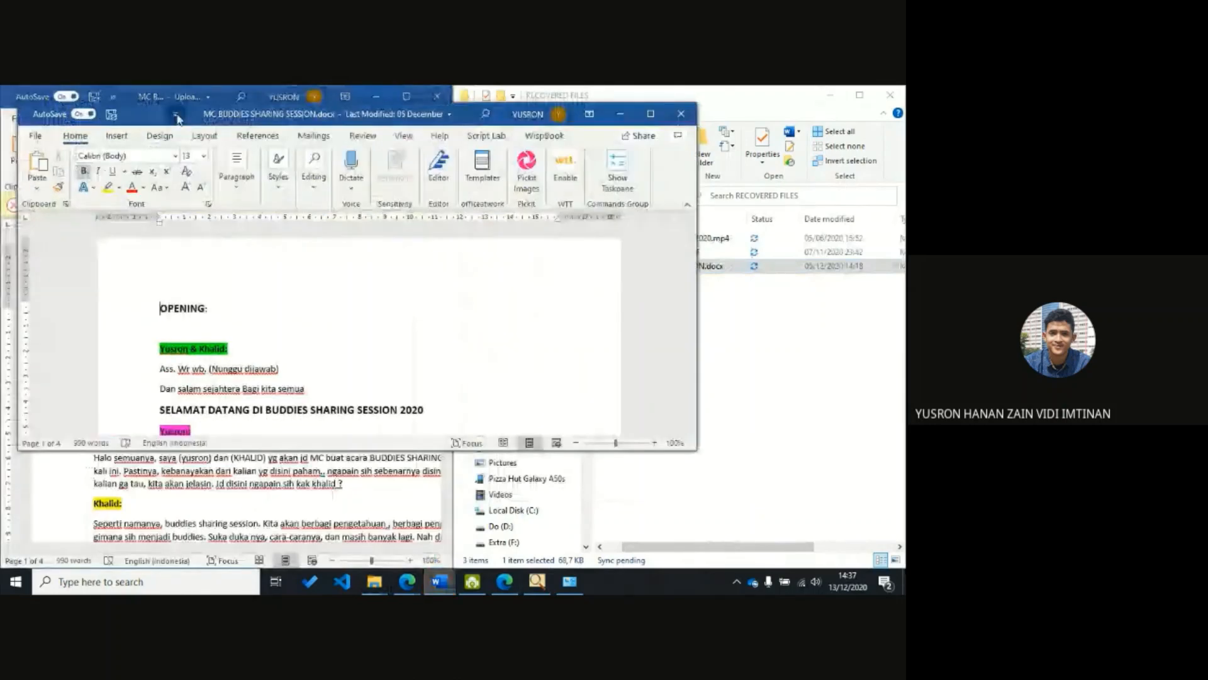
pyautogui.moveTo(178, 119); pyautogui.dragTo(601, 190)
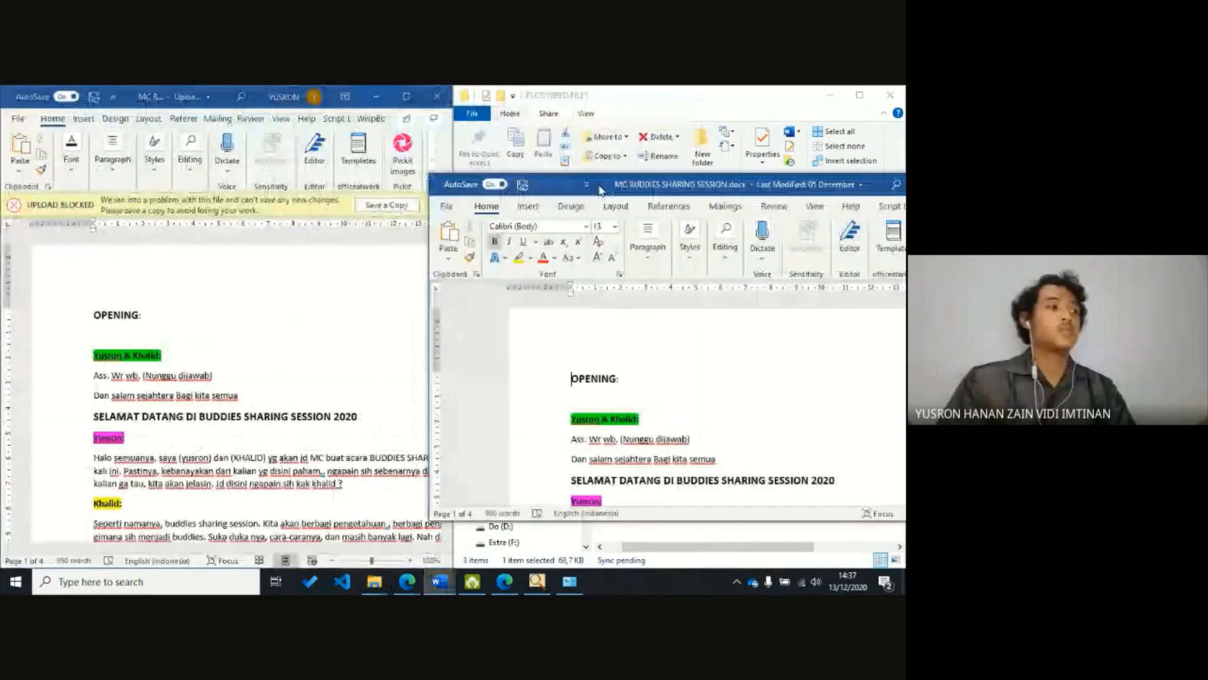
pyautogui.moveTo(601, 191); pyautogui.dragTo(905, 190)
# - Compare the contents of the original and recovered MC BUDDIES SHARING SESSION.docx from the opening to the closing section
pyautogui.scroll(-4, 720, 405)
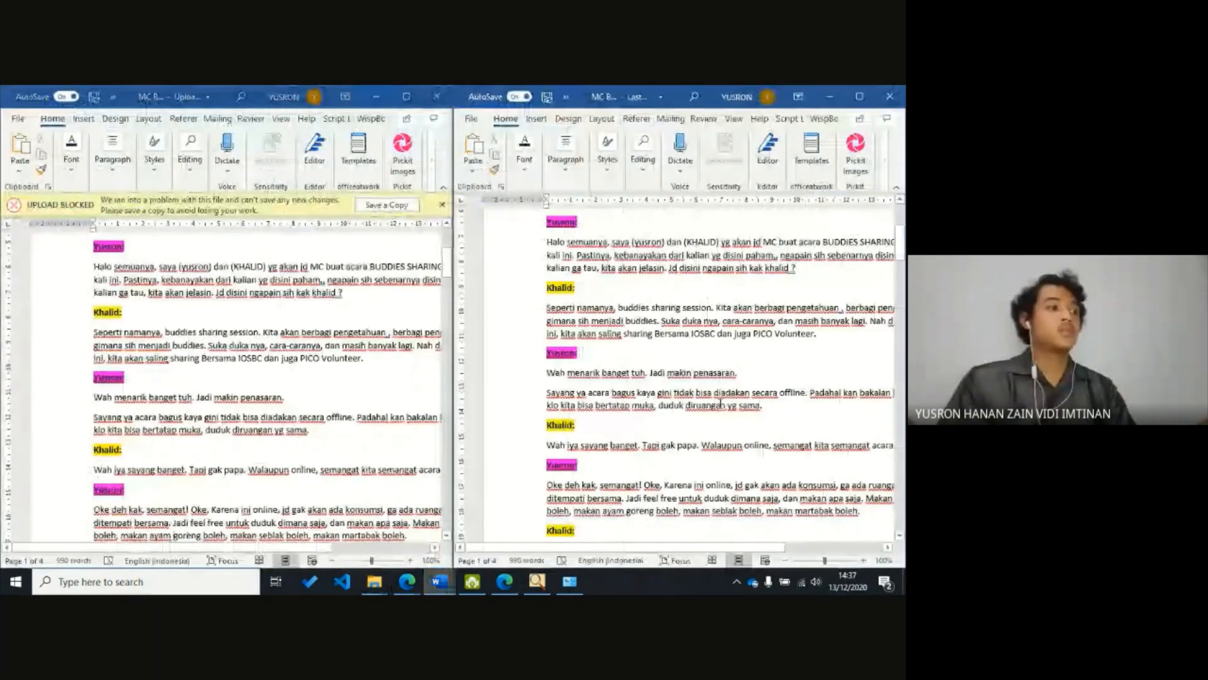
pyautogui.scroll(-6, 721, 405)
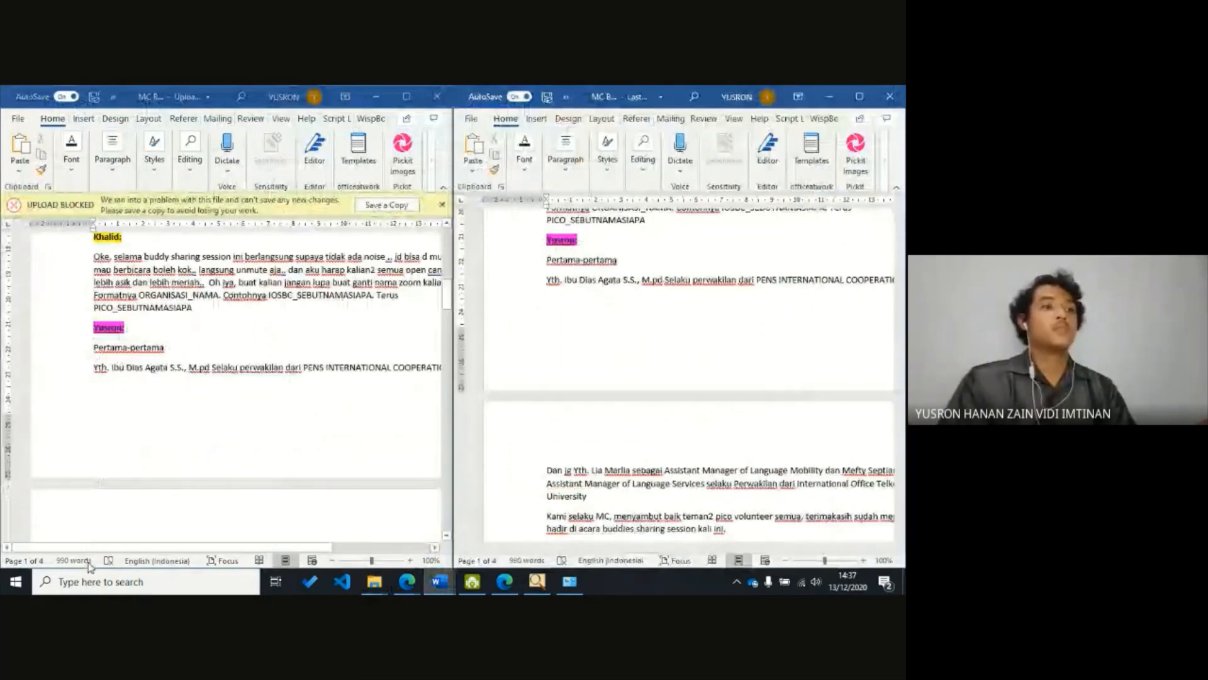
pyautogui.scroll(-4, 286, 408)
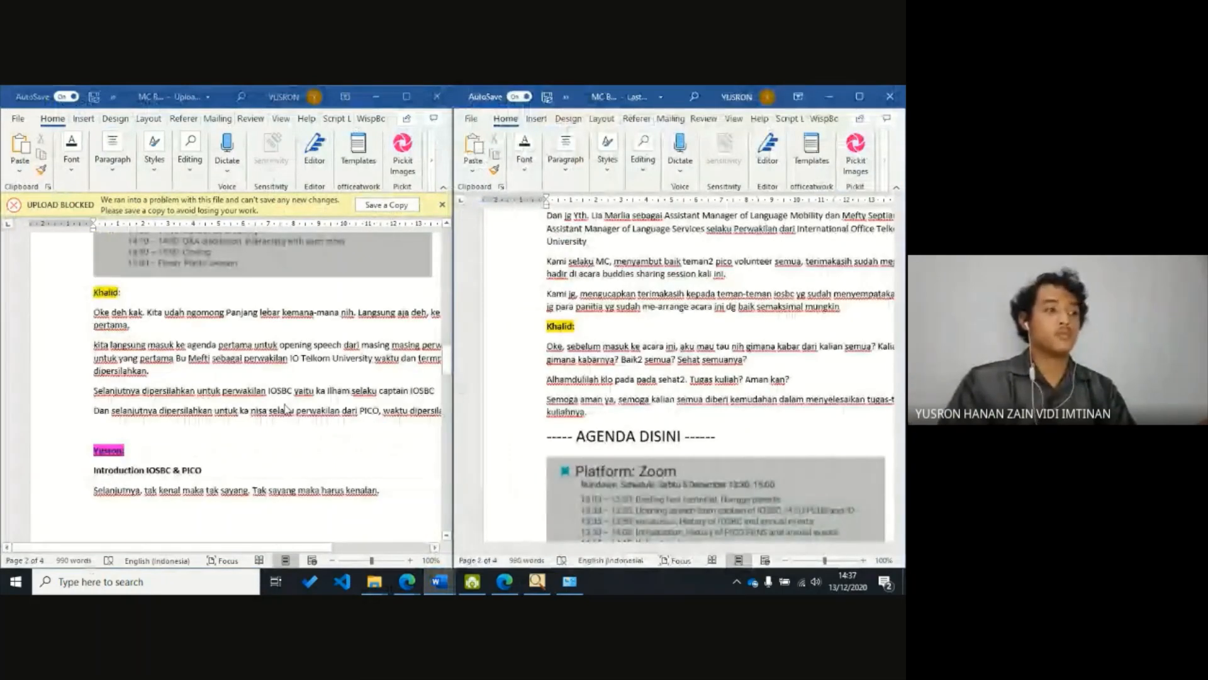
pyautogui.scroll(-8, 692, 422)
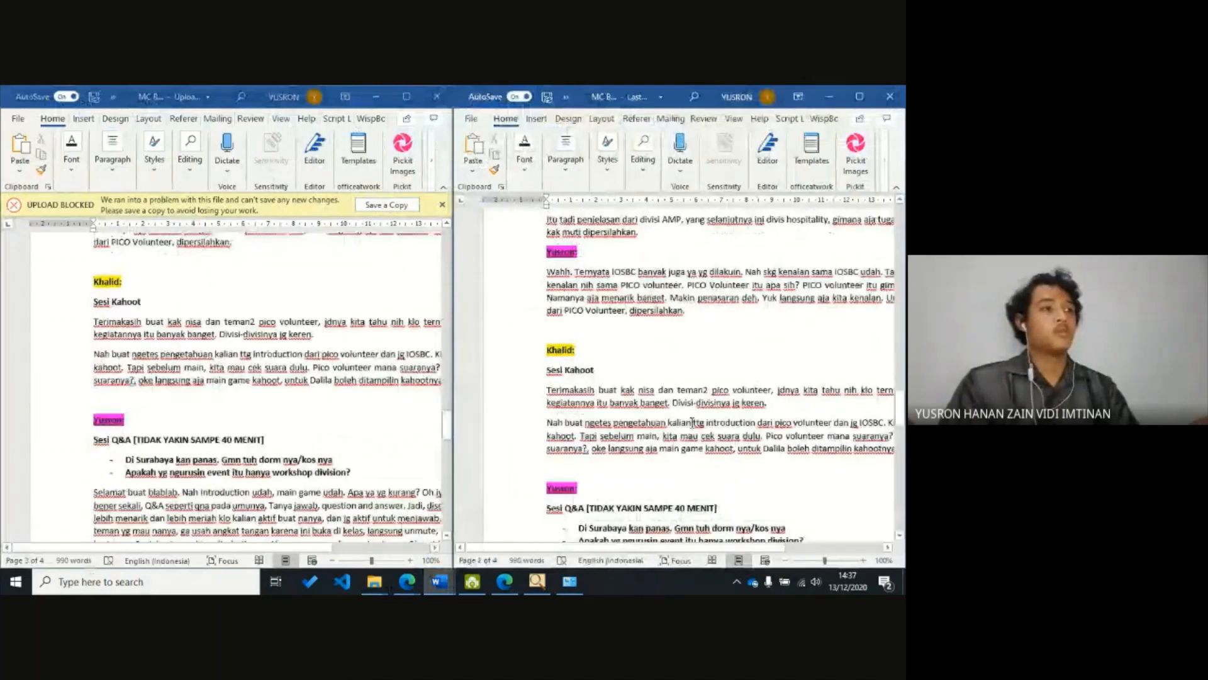
pyautogui.scroll(-8, 692, 423)
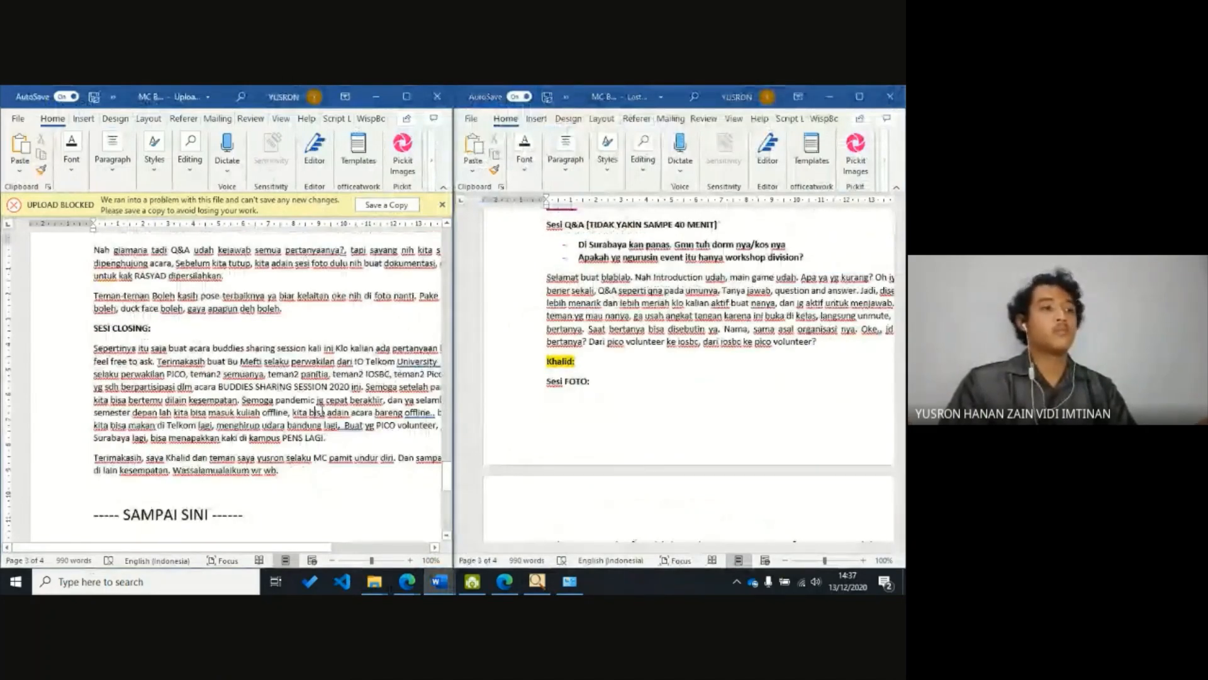
pyautogui.scroll(-5, 662, 449)
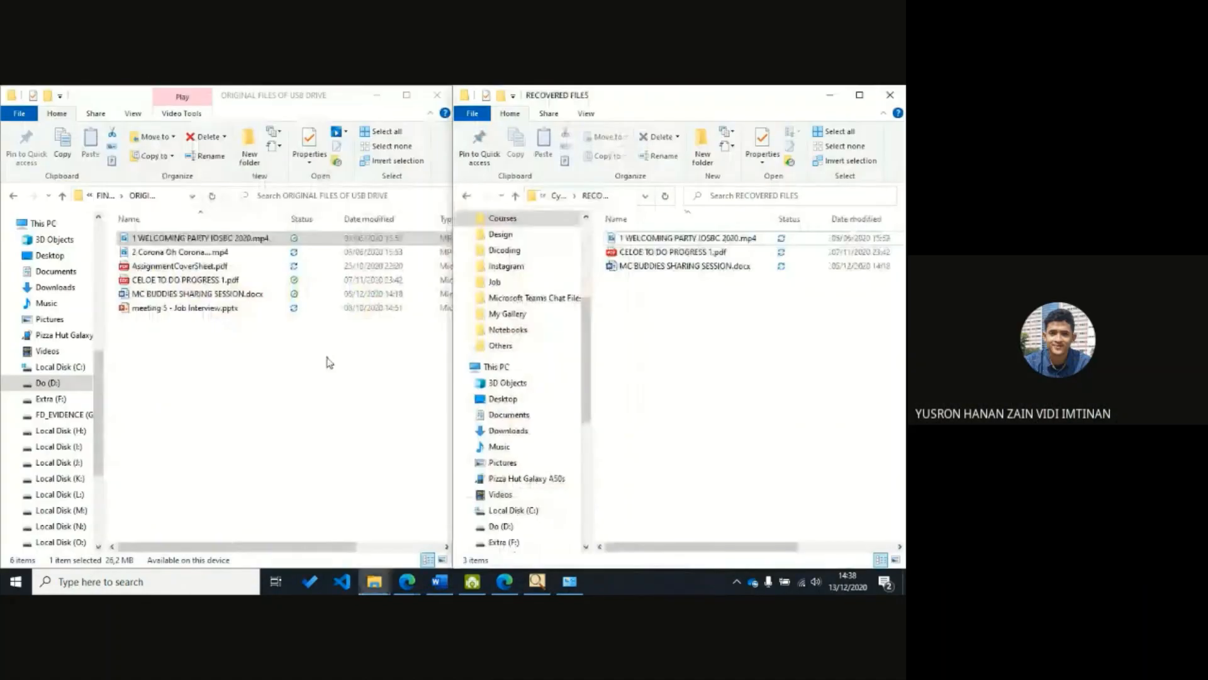
# - Play the recovered video 1 WELCOMING PARTY IOSBC 2020.mp4 from the RECOVERED FILES folder
pyautogui.click(327, 362)
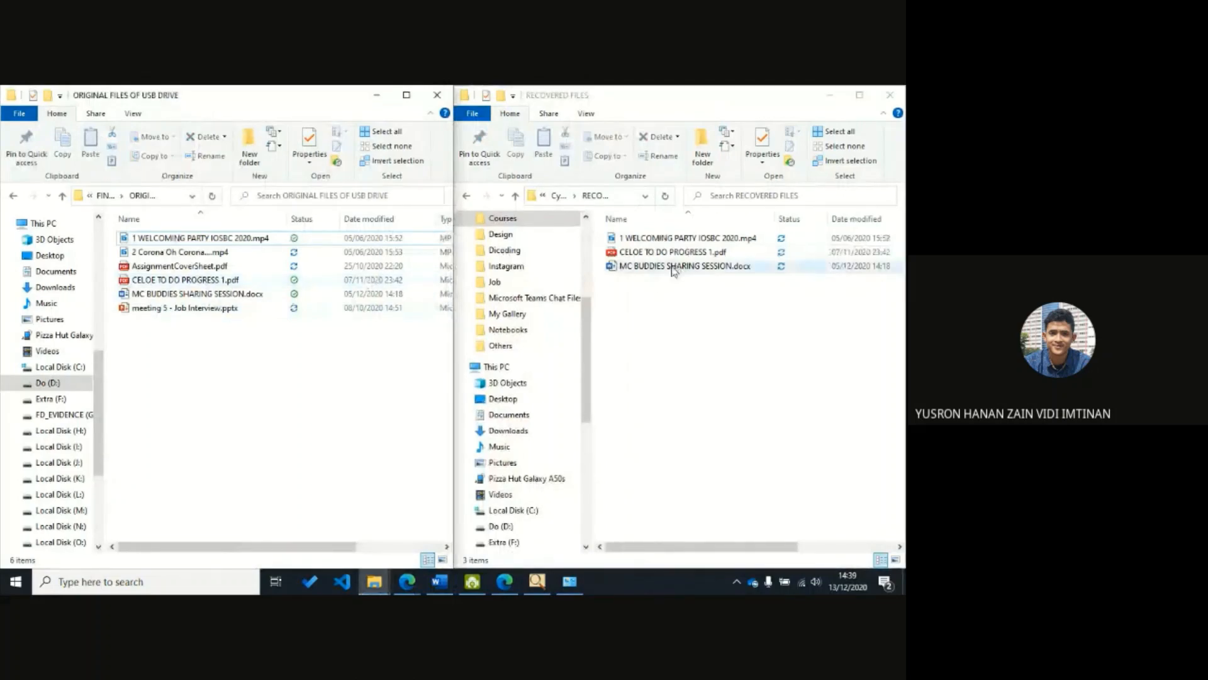
pyautogui.click(670, 239)
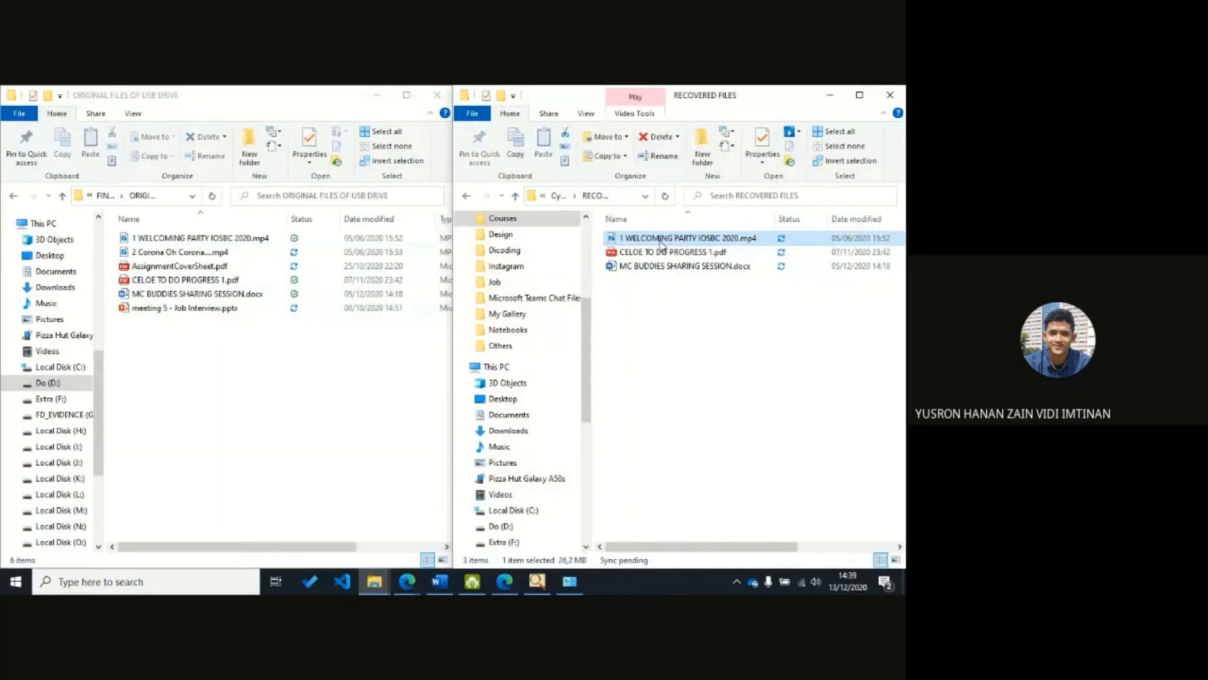
pyautogui.doubleClick(662, 243)
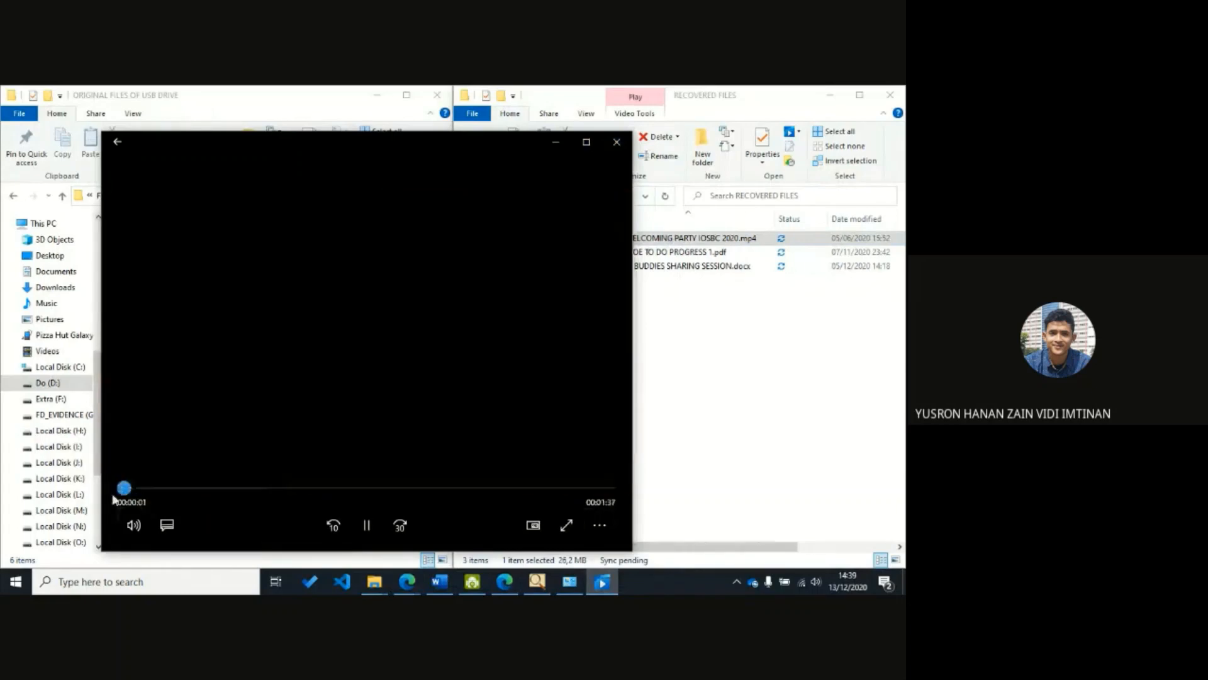
# - Close the recovered video and check the file size of 1 WELCOMING PARTY IOSBC 2020.mp4 in the RECOVERED FILES folder
pyautogui.click(615, 143)
pyautogui.moveTo(692, 546); pyautogui.dragTo(798, 547)
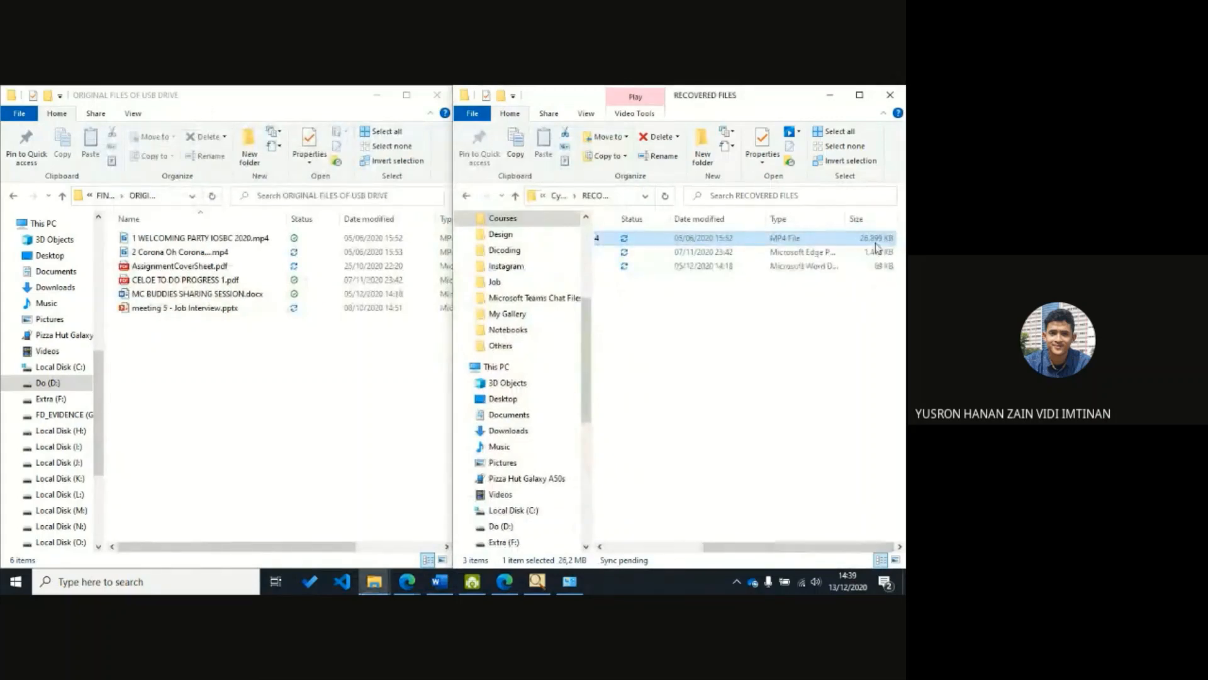
pyautogui.moveTo(723, 546); pyautogui.dragTo(415, 516)
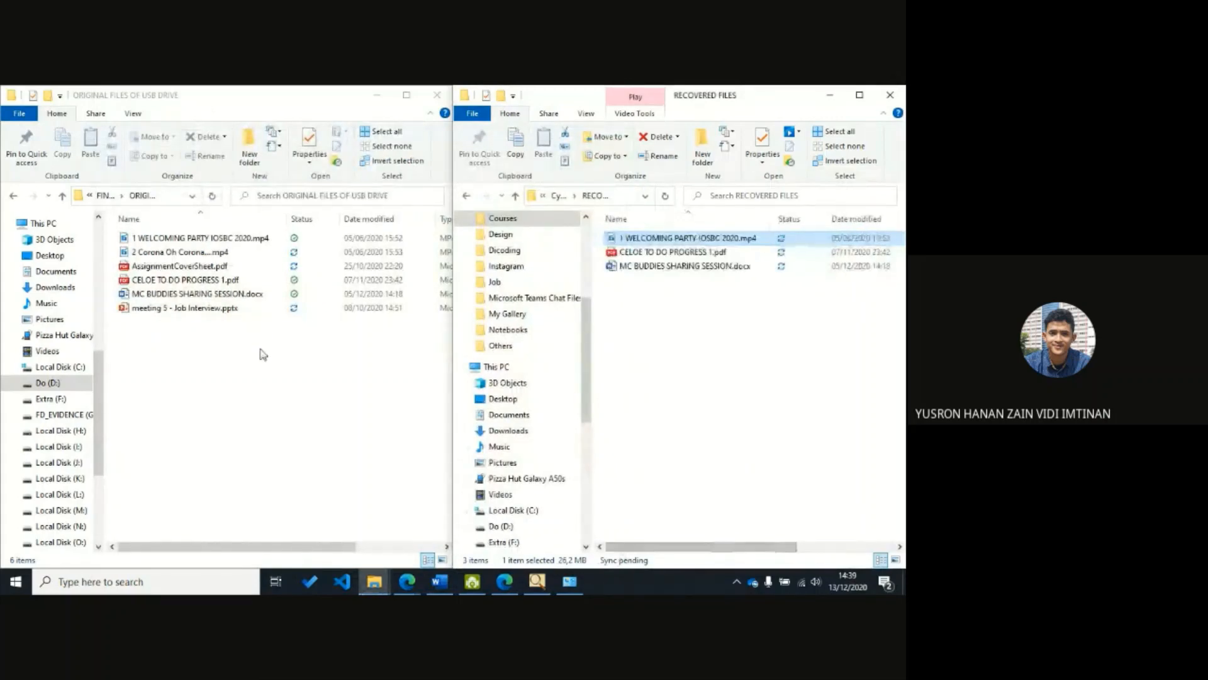
# - Play the original 1 WELCOMING PARTY IOSBC 2020.mp4 from ORIGINAL FILES OF USB DRIVE, close it and check its file size
pyautogui.click(290, 241)
pyautogui.doubleClick(290, 243)
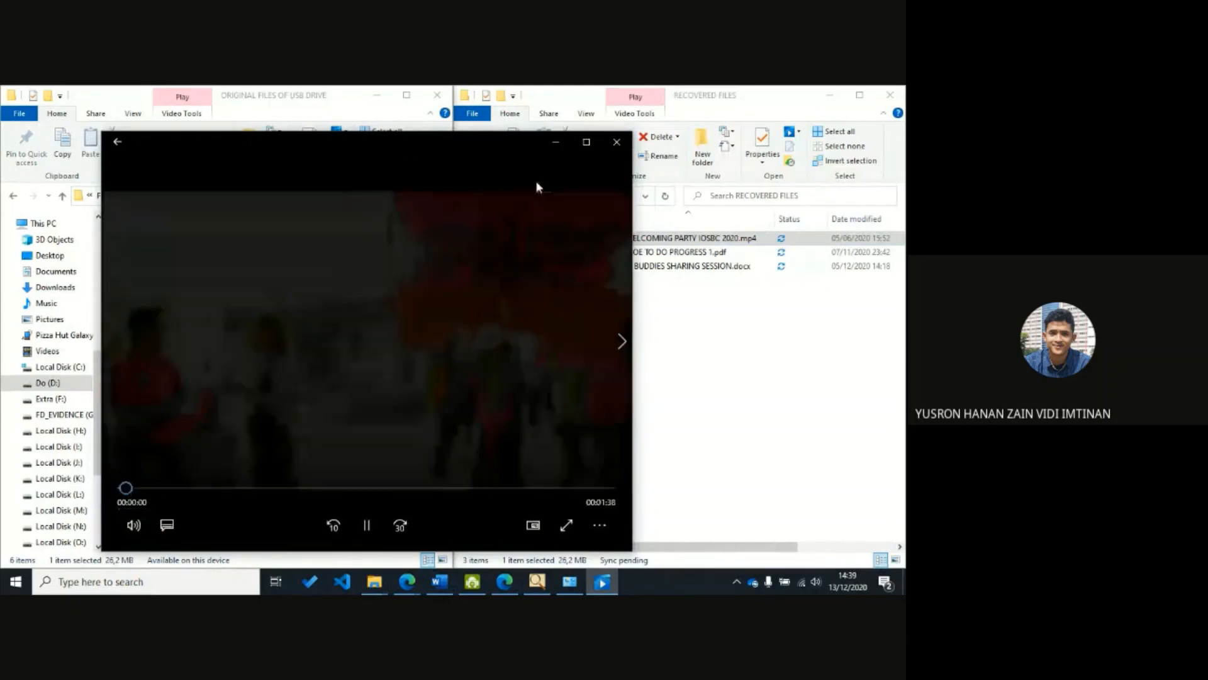
pyautogui.click(617, 141)
pyautogui.moveTo(216, 547); pyautogui.dragTo(302, 548)
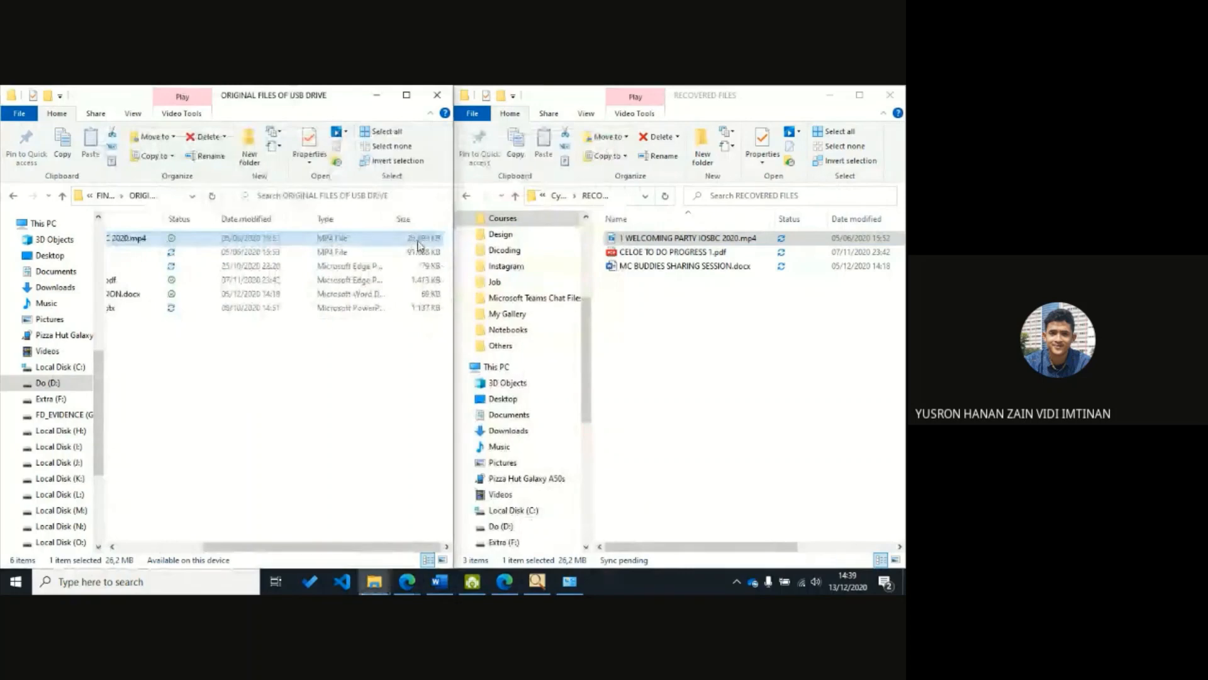
# - Close the original and recovered folder windows and switch back to FTK Imager
pyautogui.click(368, 420)
pyautogui.click(436, 94)
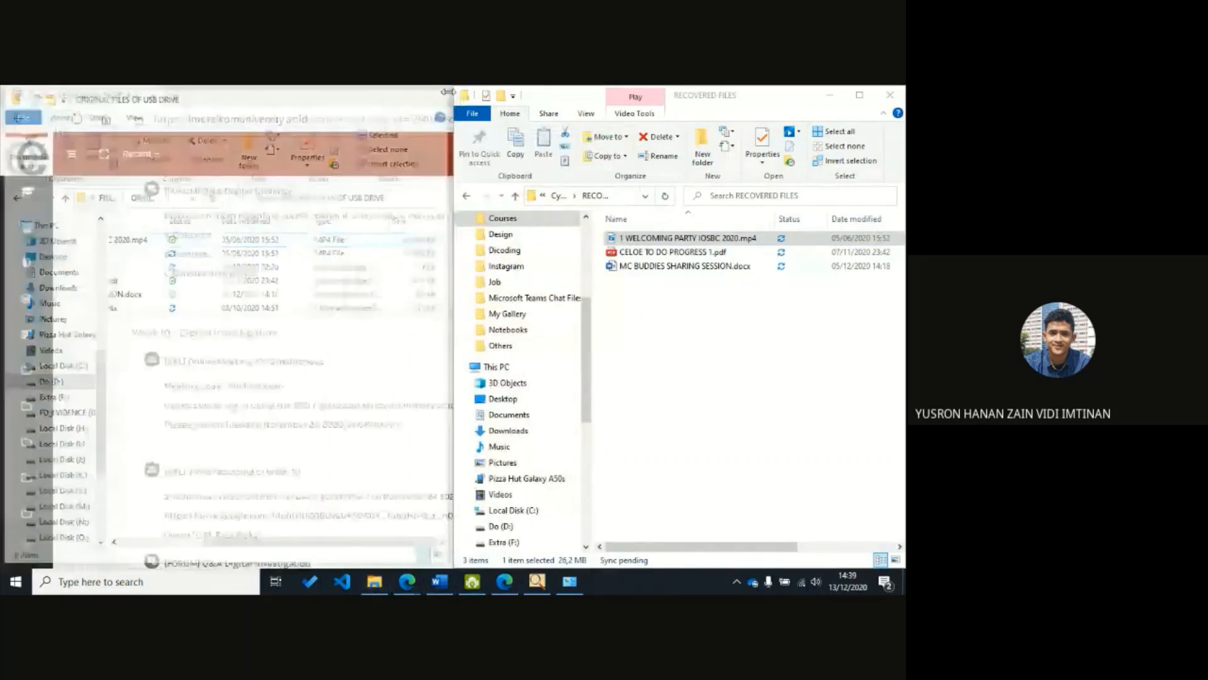
pyautogui.click(894, 100)
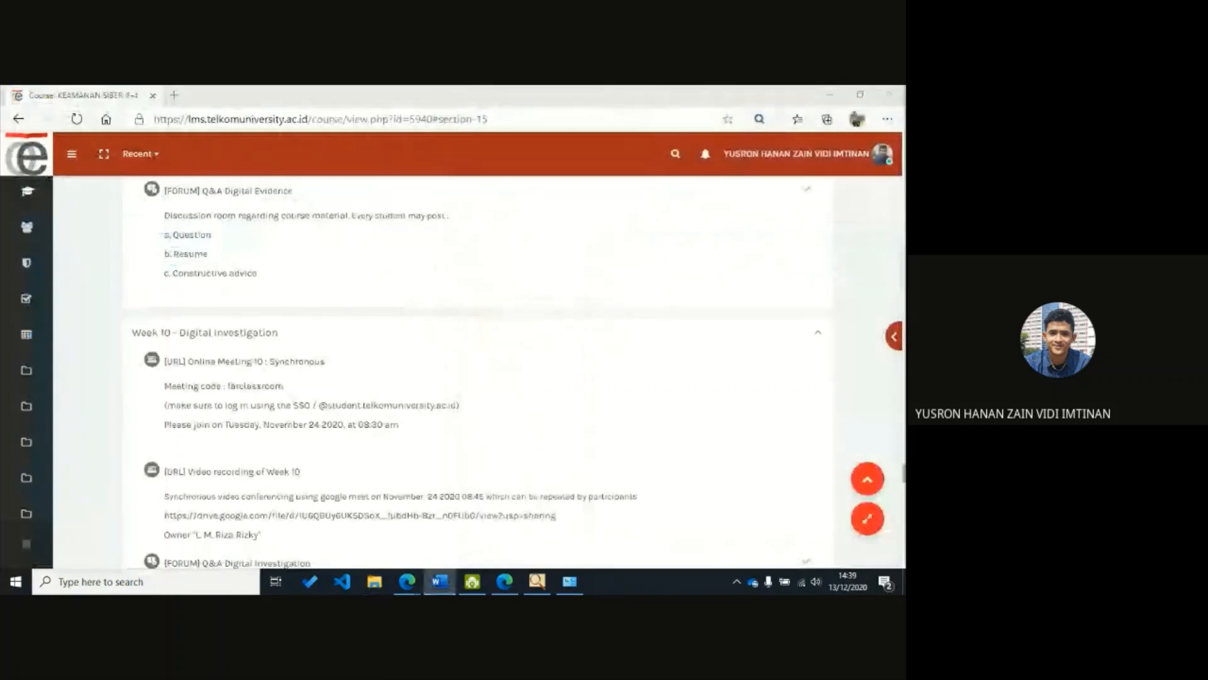
pyautogui.click(538, 584)
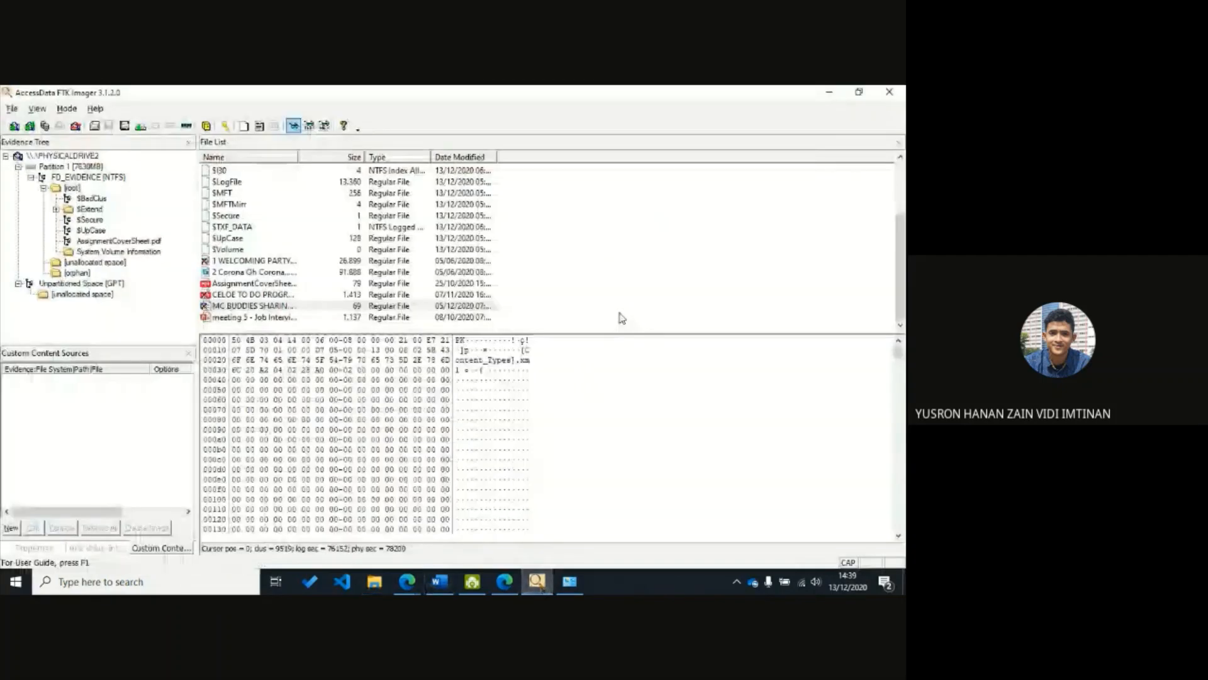
# - Compare the RECOVERED FILES and ORIGINAL FILES OF USB DRIVE folders side by side, checking their file lists and folder paths
pyautogui.click(799, 310)
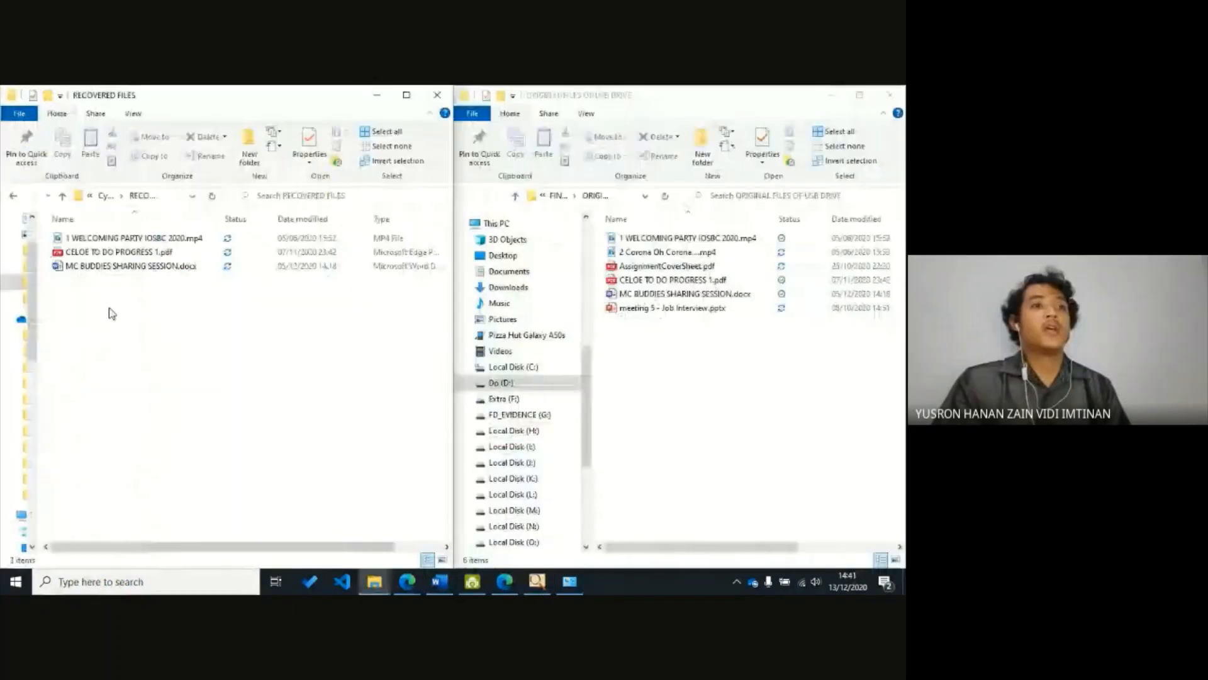
pyautogui.click(713, 395)
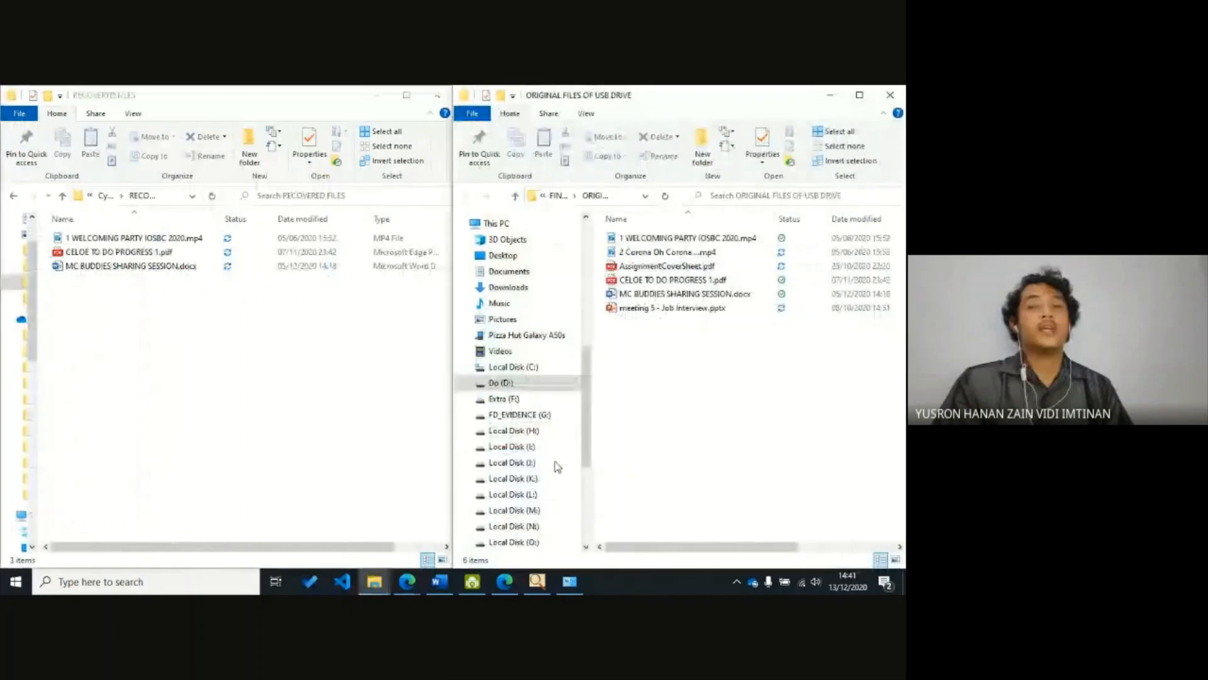
pyautogui.click(195, 247)
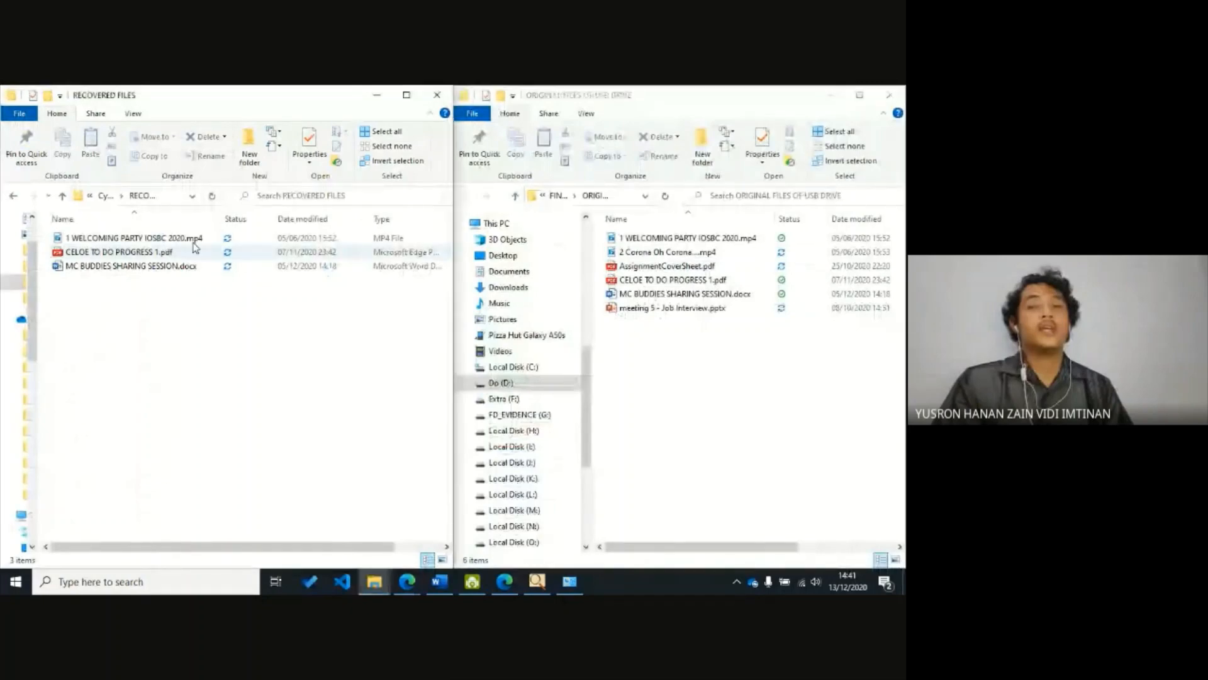
pyautogui.click(174, 196)
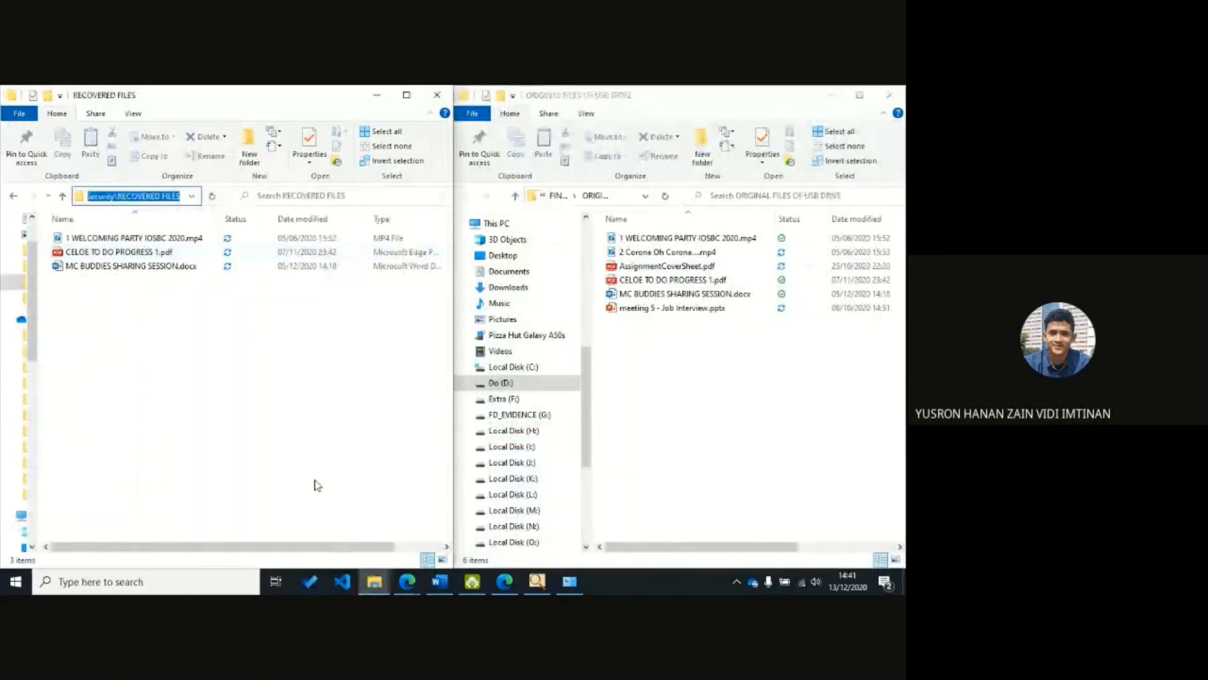
pyautogui.click(255, 384)
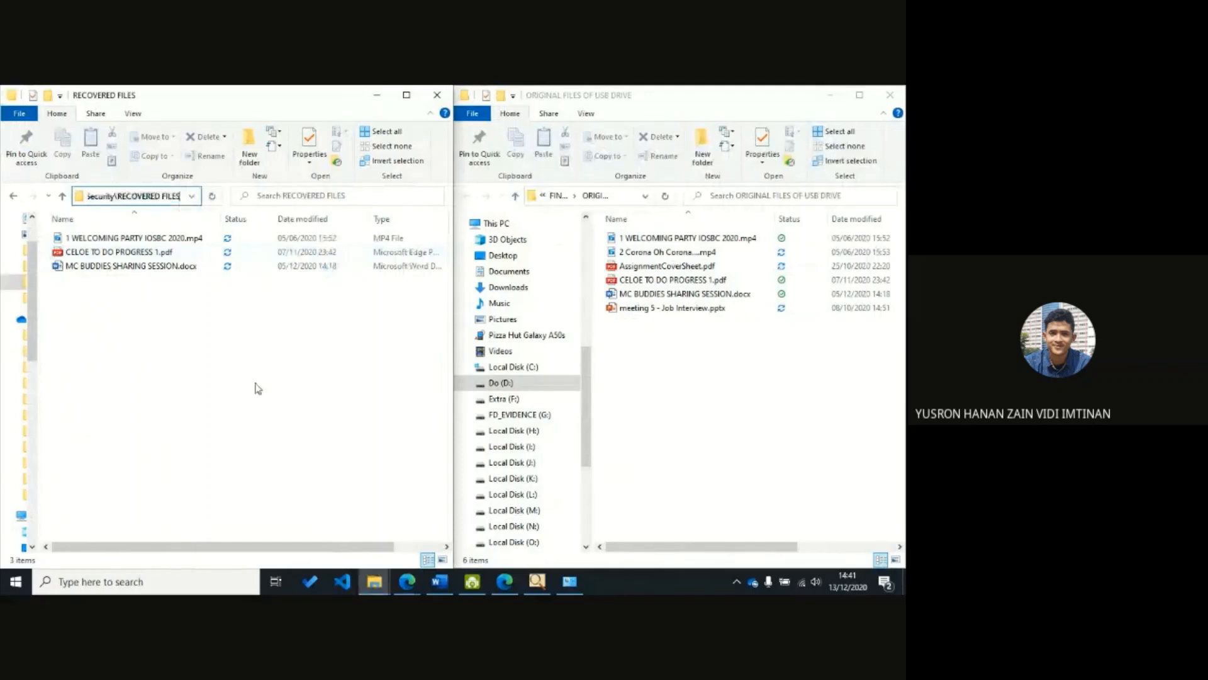
pyautogui.click(613, 196)
pyautogui.click(614, 195)
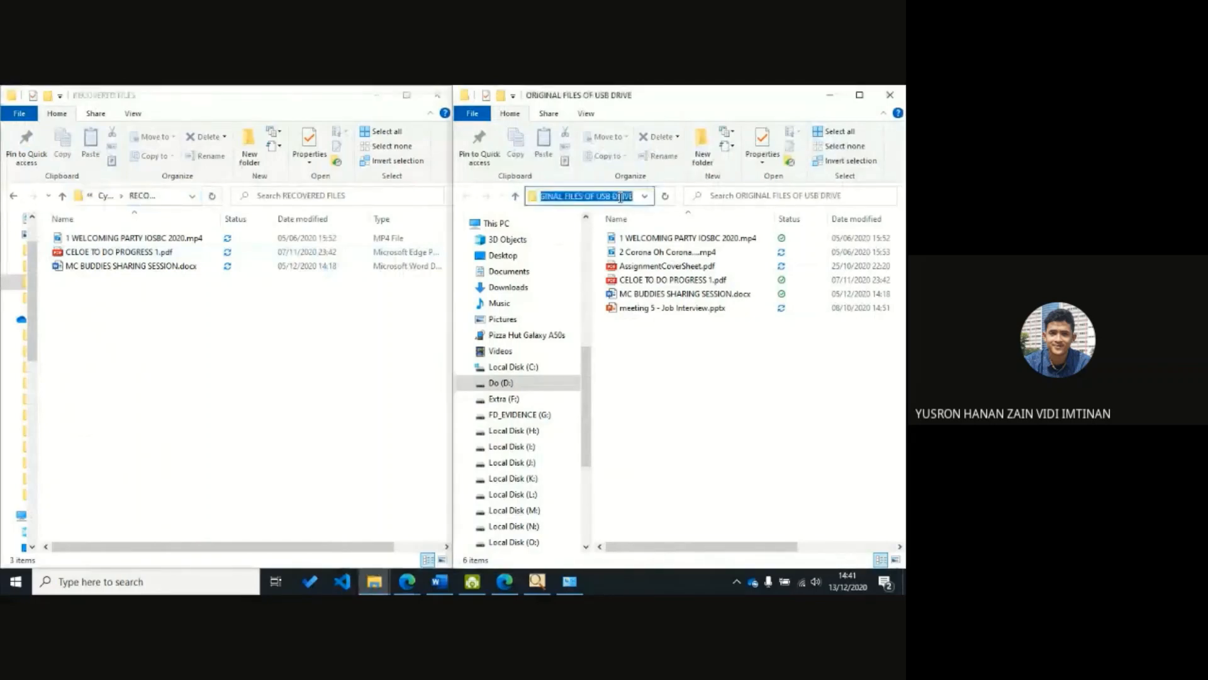
pyautogui.click(731, 351)
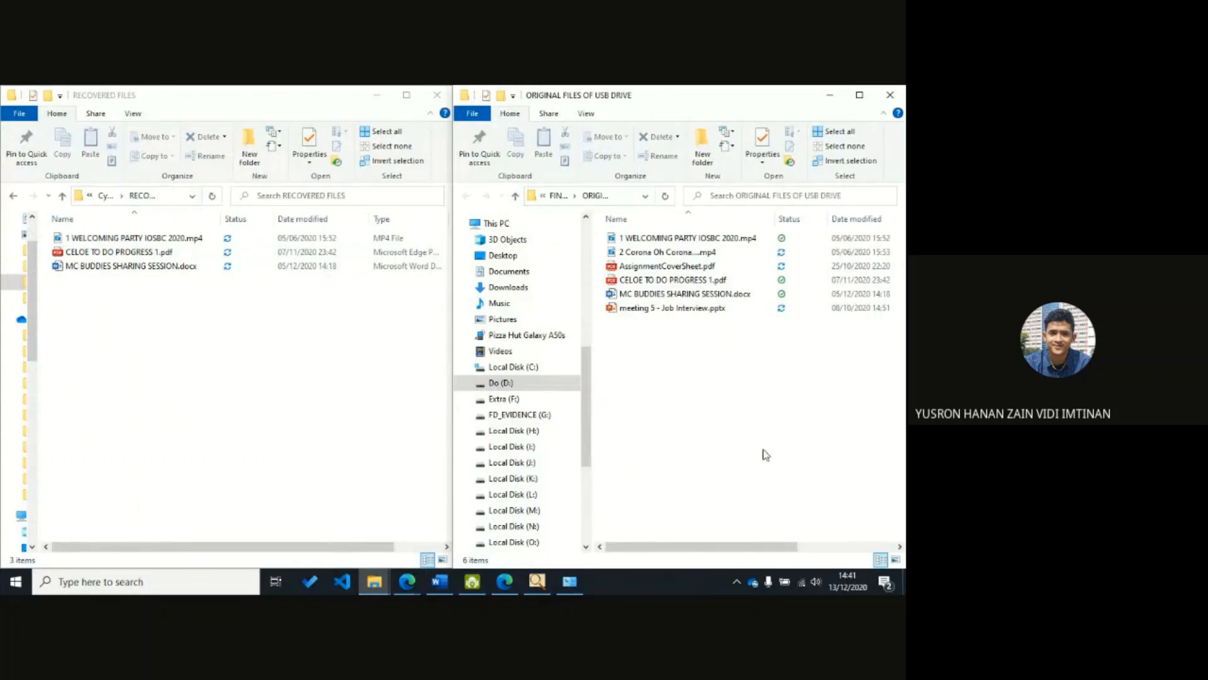
# - Switch to FTK Imager to review the file list of the FD_EVIDENCE root folder
pyautogui.click(537, 582)
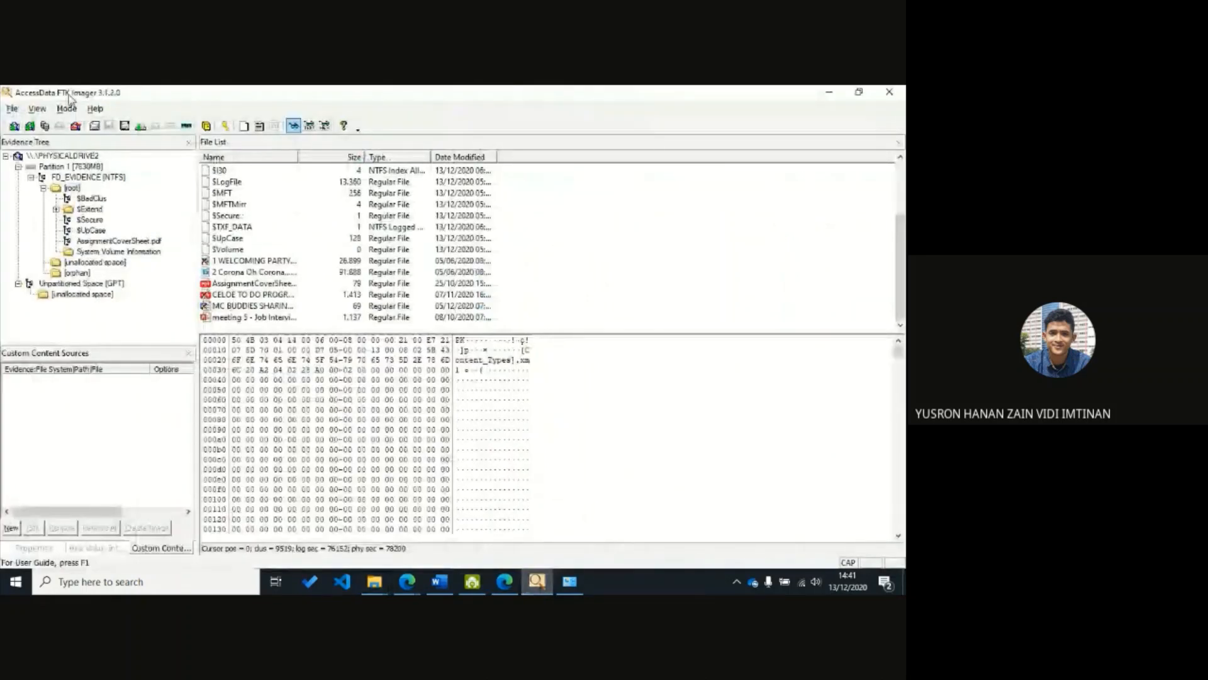
pyautogui.hotkey('alt', 'Tab')
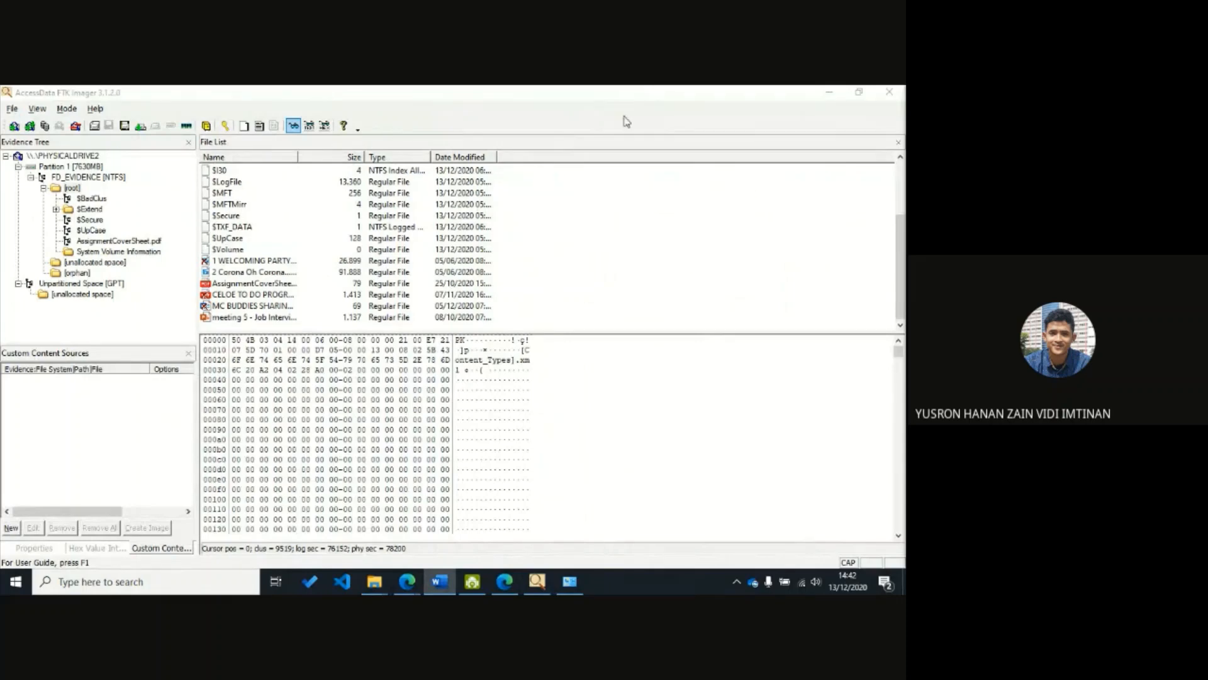
pyautogui.click(646, 102)
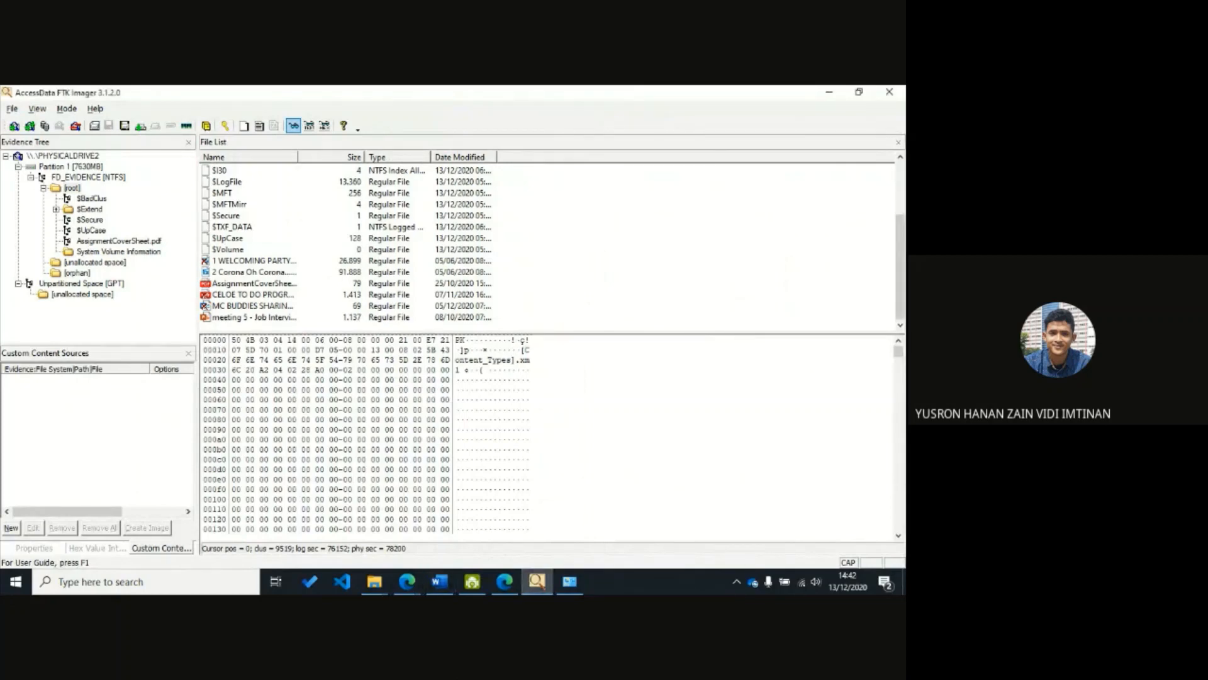
pyautogui.hotkey('alt', 'Tab')
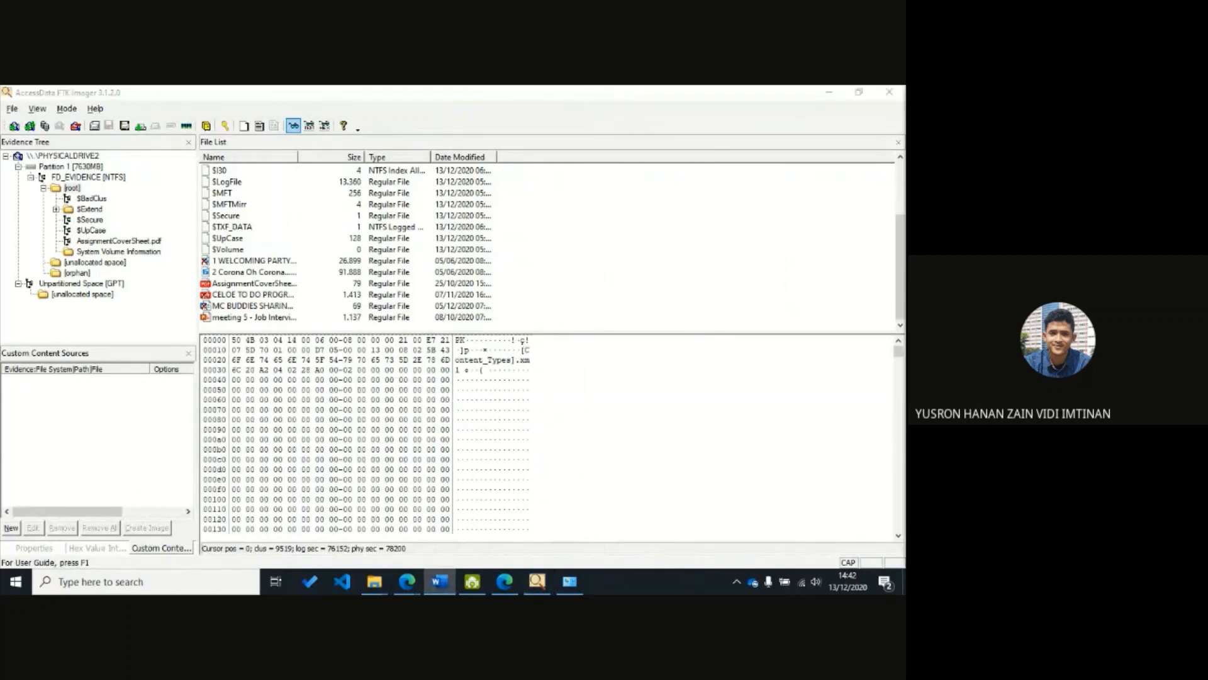